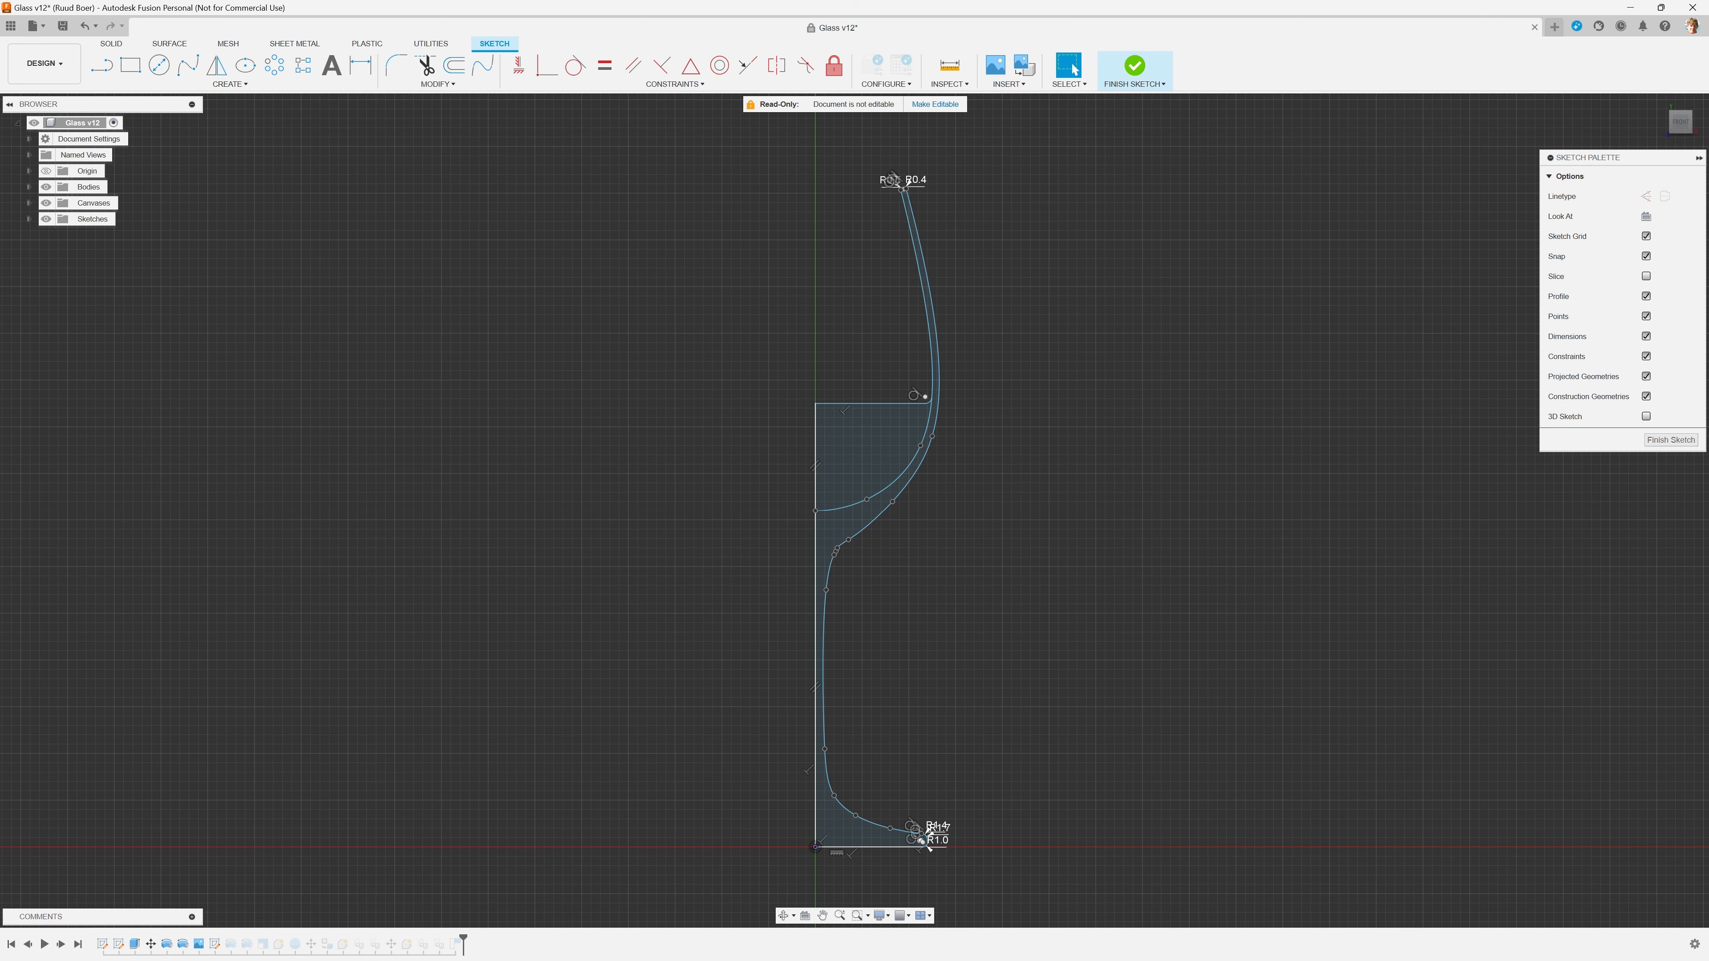
pyautogui.click(921, 839)
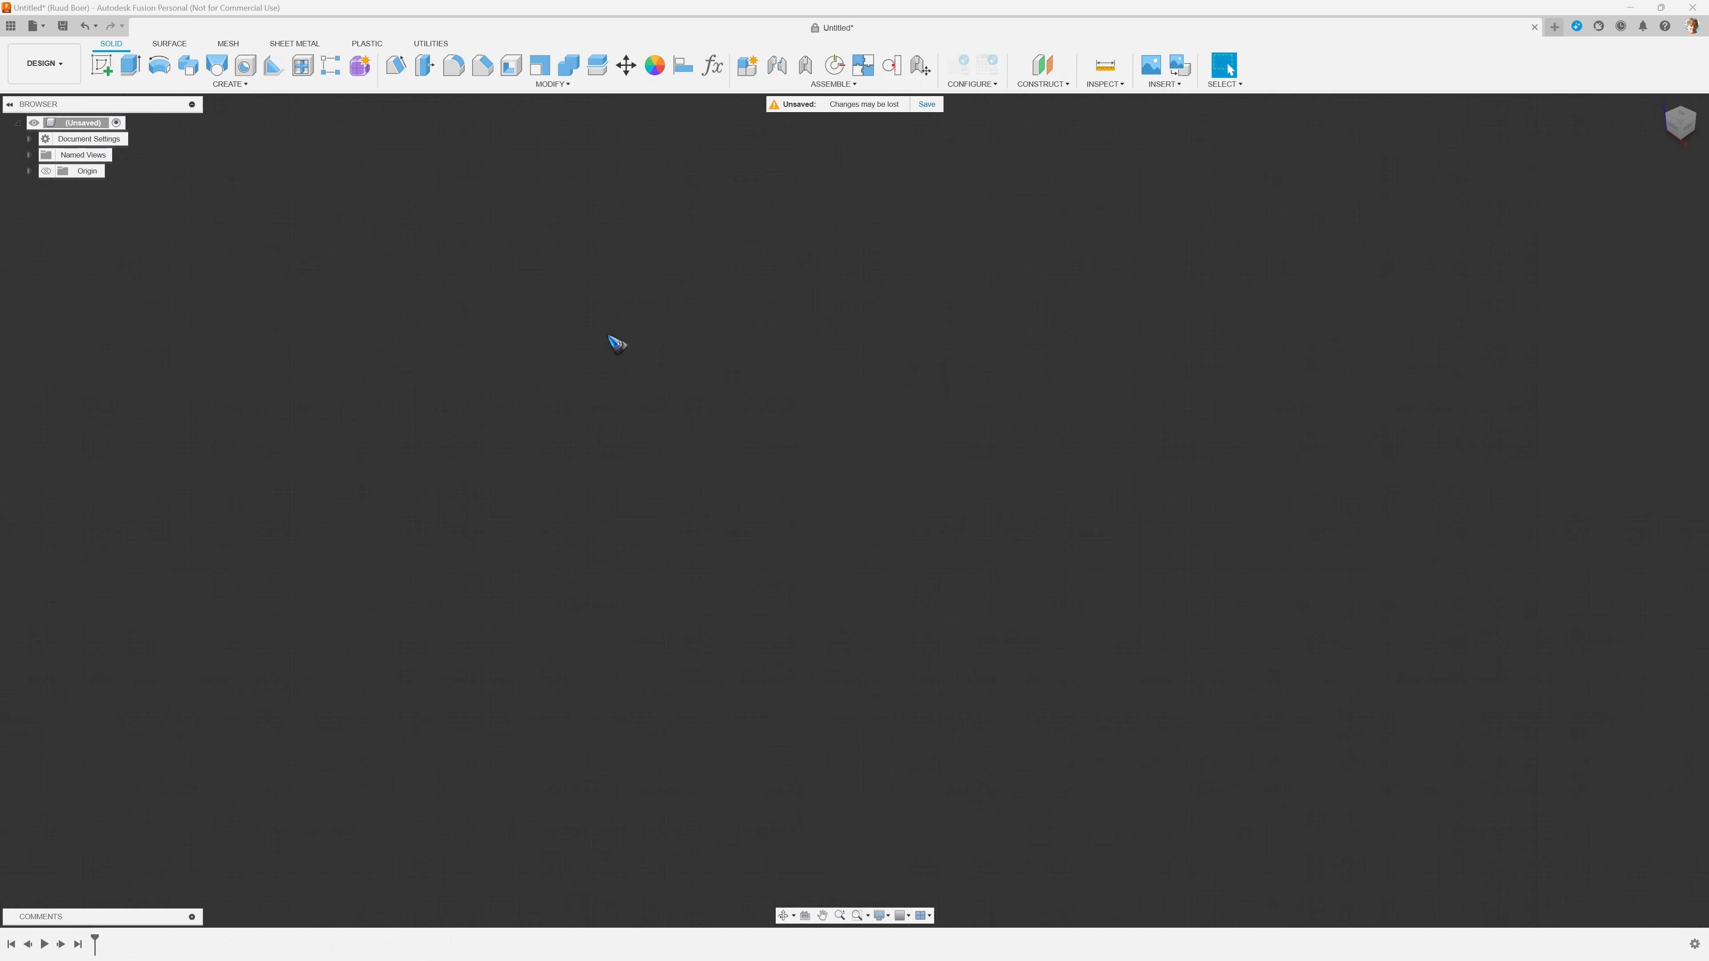
# Step: Start a new sketch on the front origin plane
pyautogui.click(108, 67)
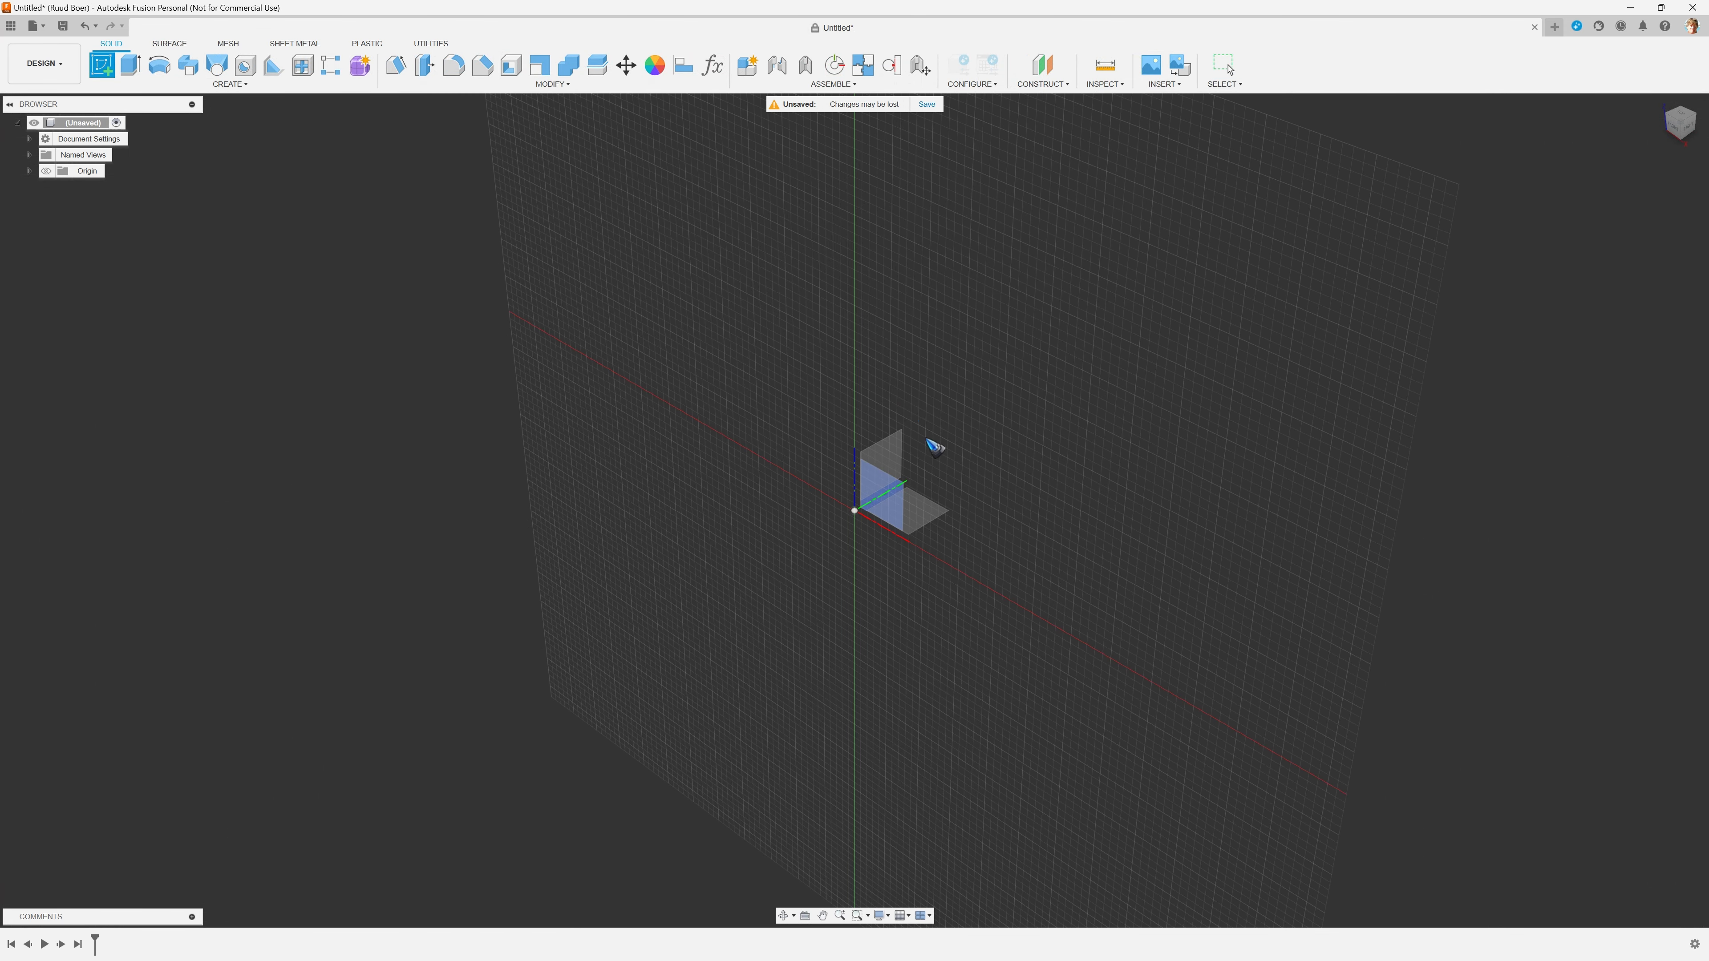
pyautogui.click(900, 496)
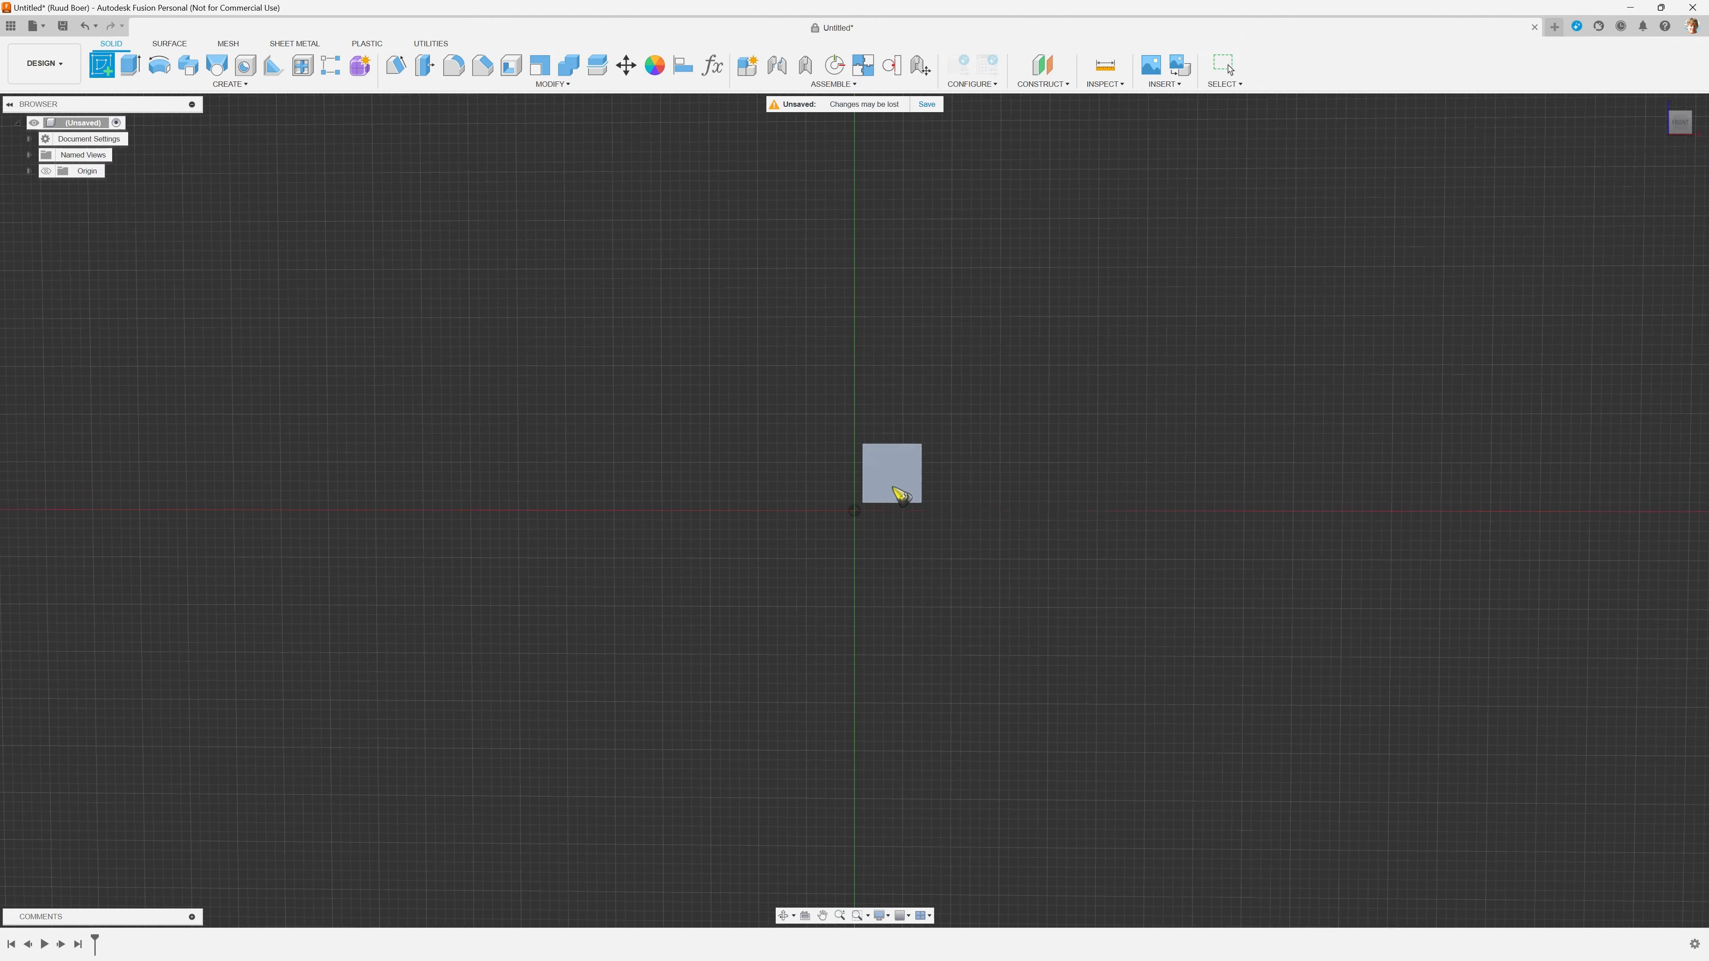
pyautogui.moveTo(1054, 216)
pyautogui.mouseDown(button='middle')
pyautogui.moveTo(985, 371)
pyautogui.moveTo(1002, 568)
pyautogui.mouseUp(button='middle')
pyautogui.press('Escape')
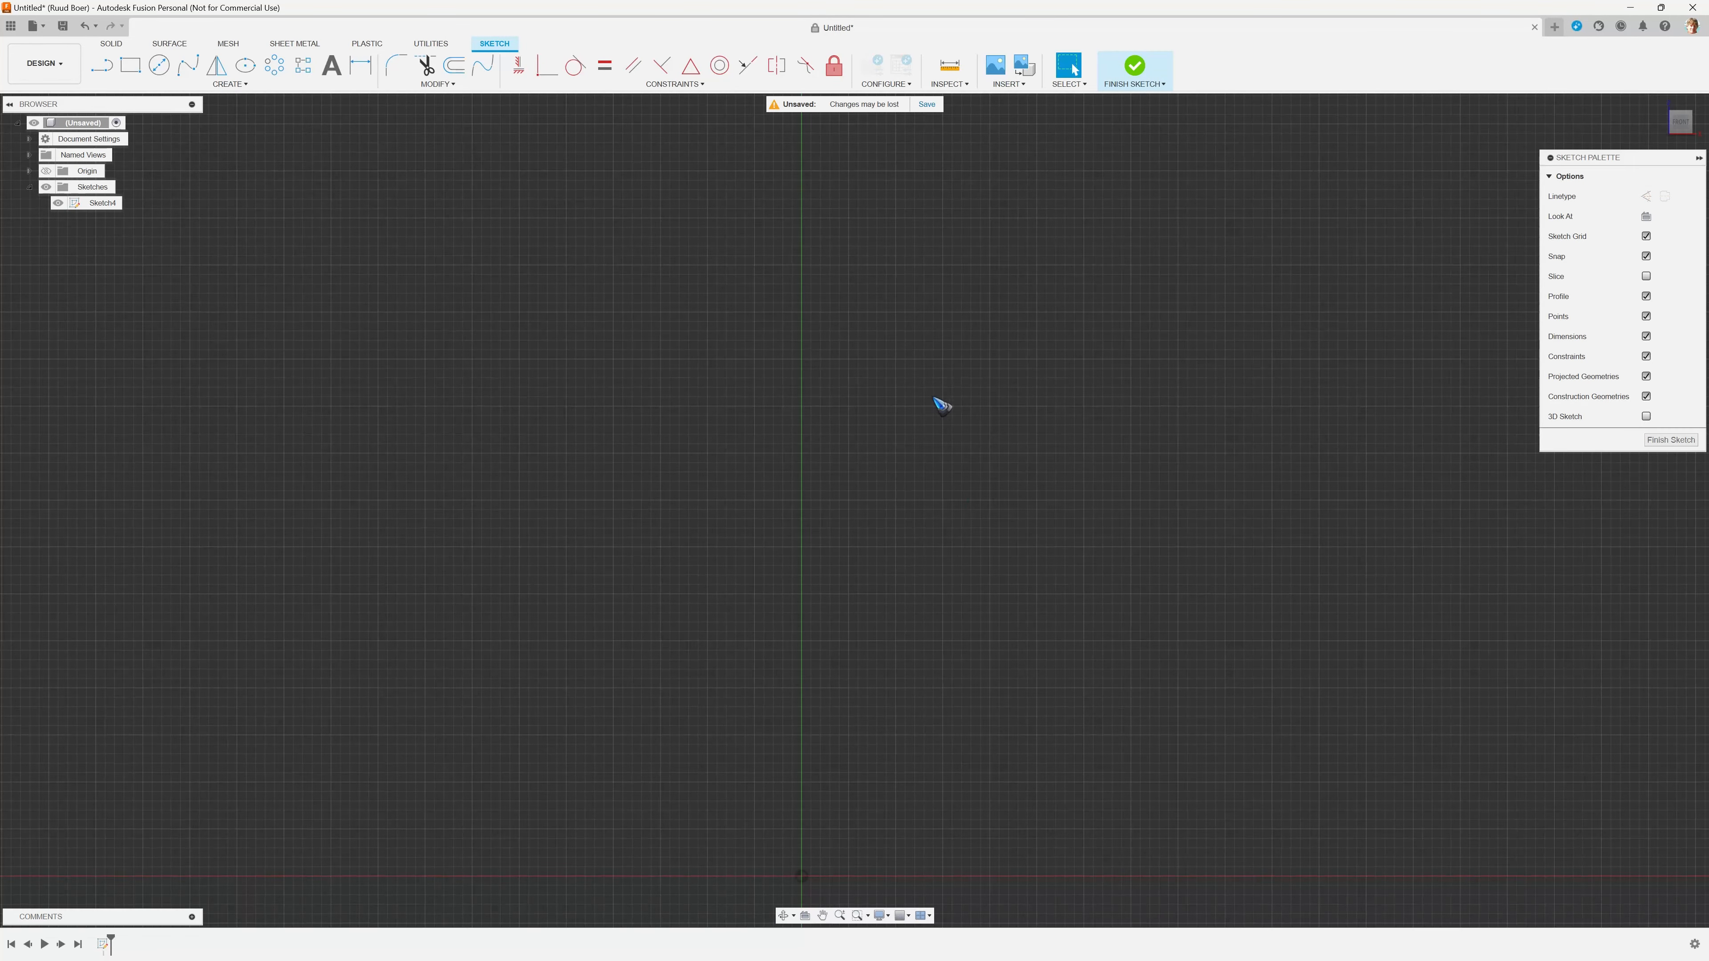
pyautogui.scroll(-3, 916, 375)
pyautogui.moveTo(1038, 283)
pyautogui.mouseDown(button='middle')
pyautogui.moveTo(981, 336)
pyautogui.moveTo(969, 405)
pyautogui.mouseUp(button='middle')
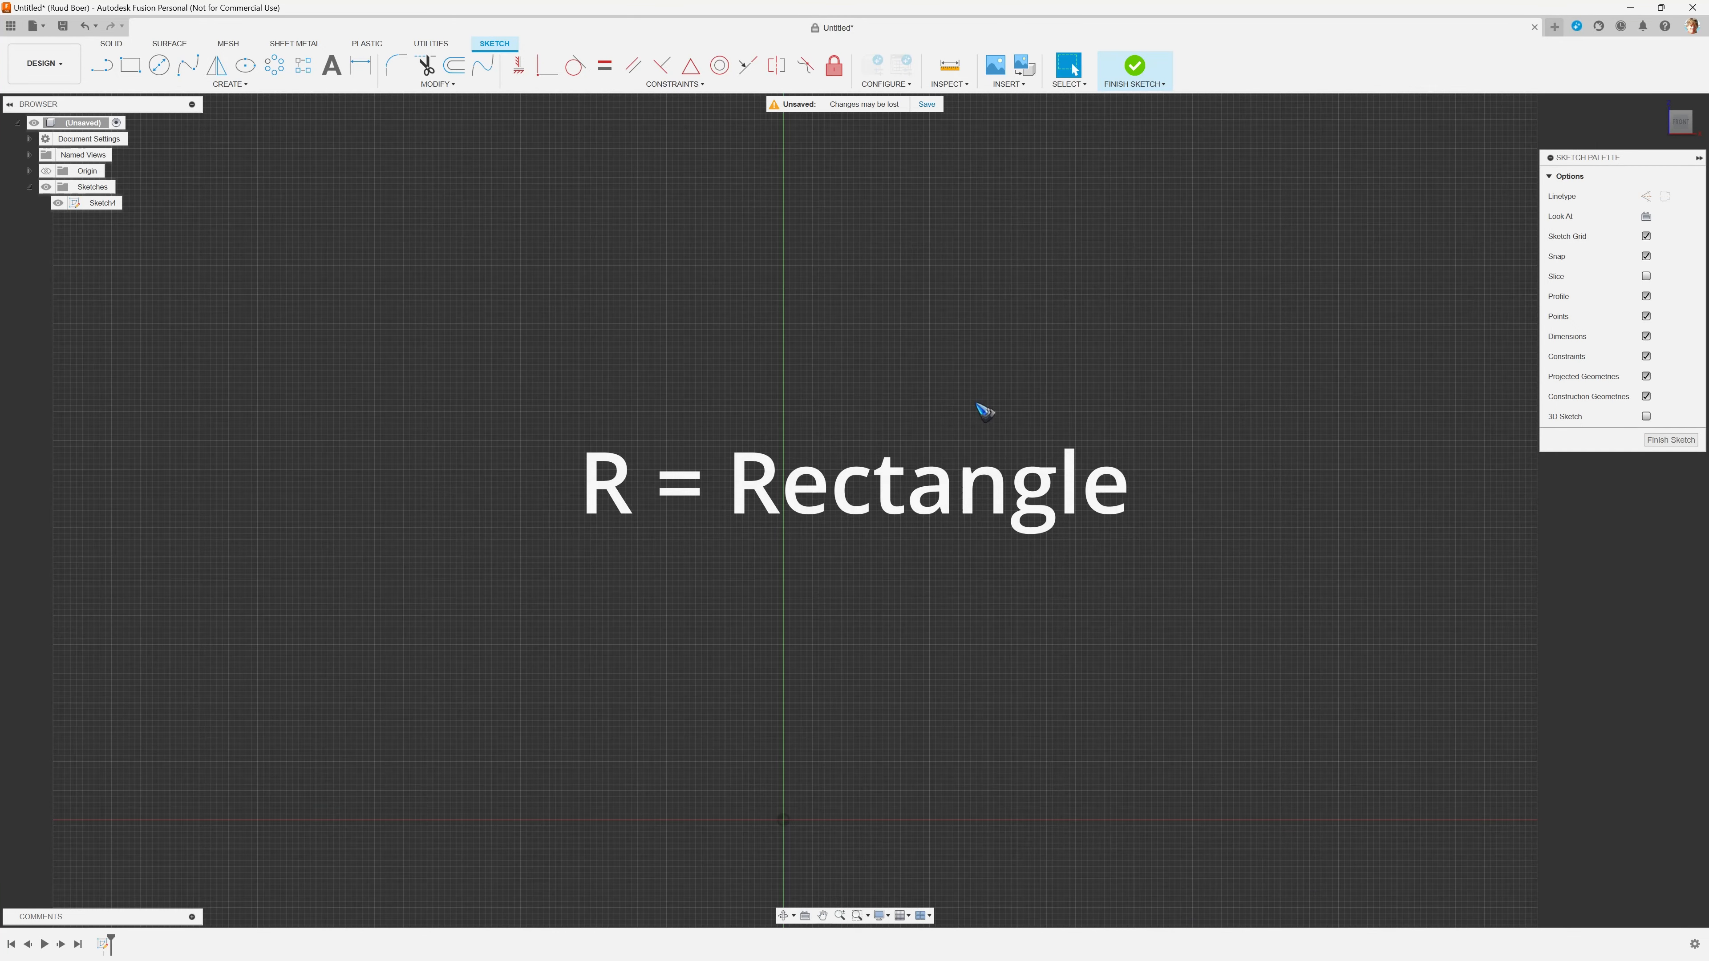
# Step: Draw a construction rectangle from the origin, 40 mm wide and 220 mm high
pyautogui.press('r')
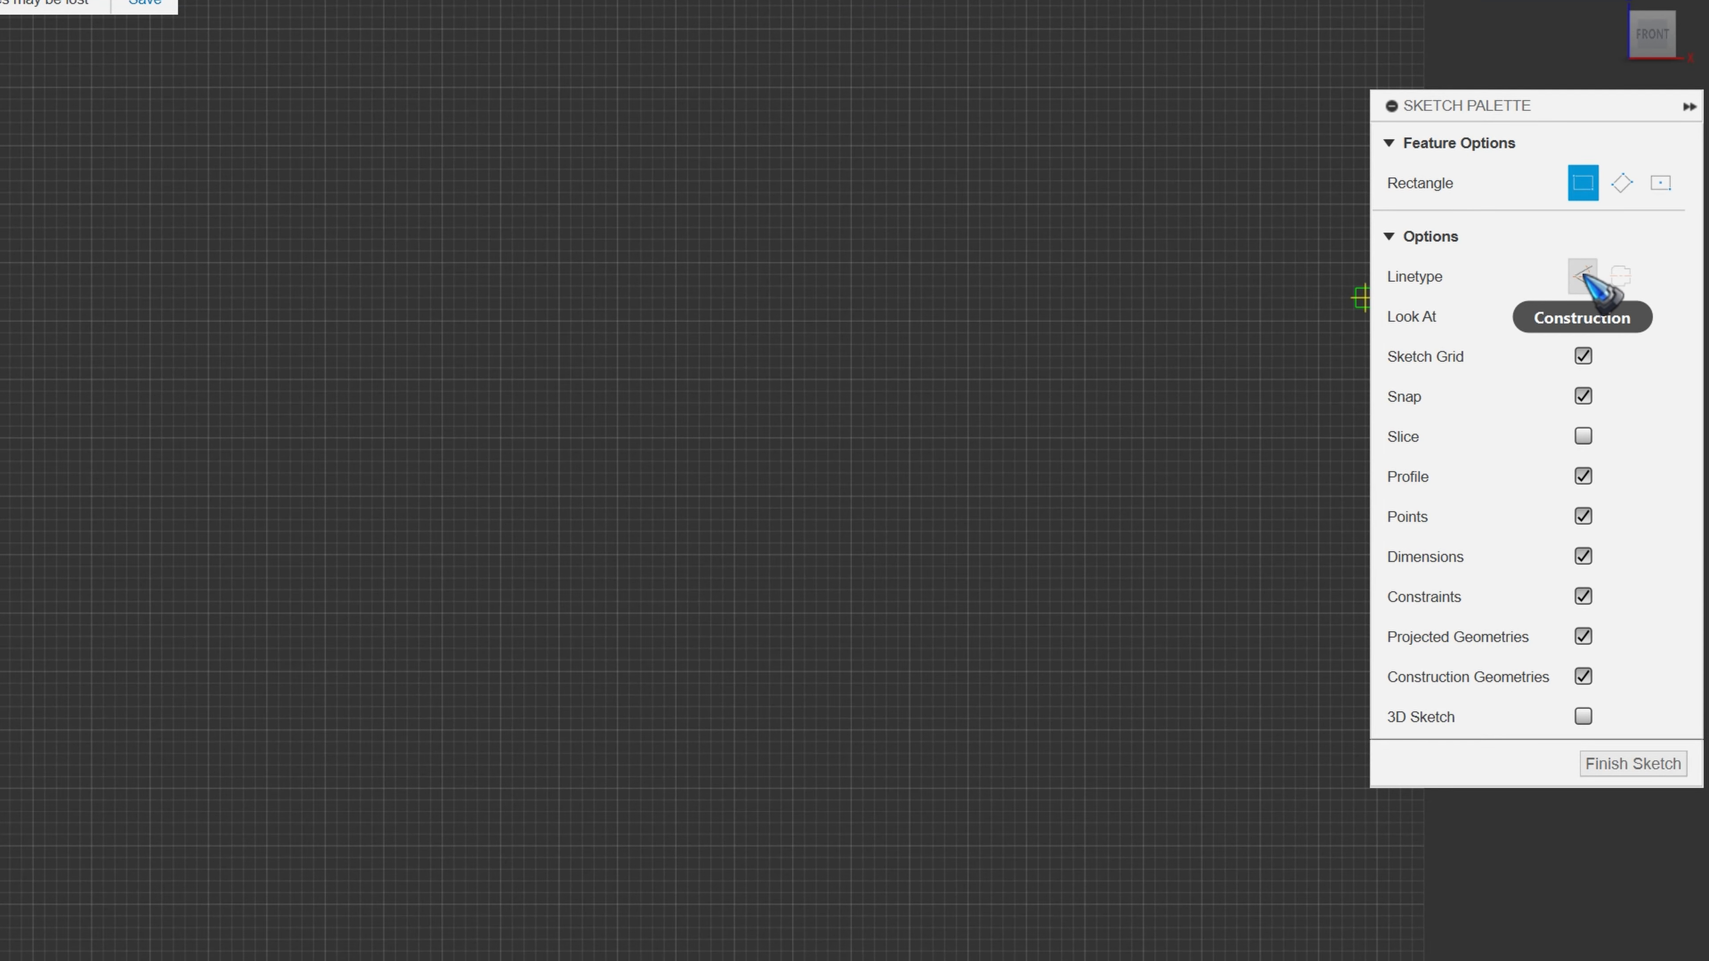
pyautogui.click(1584, 276)
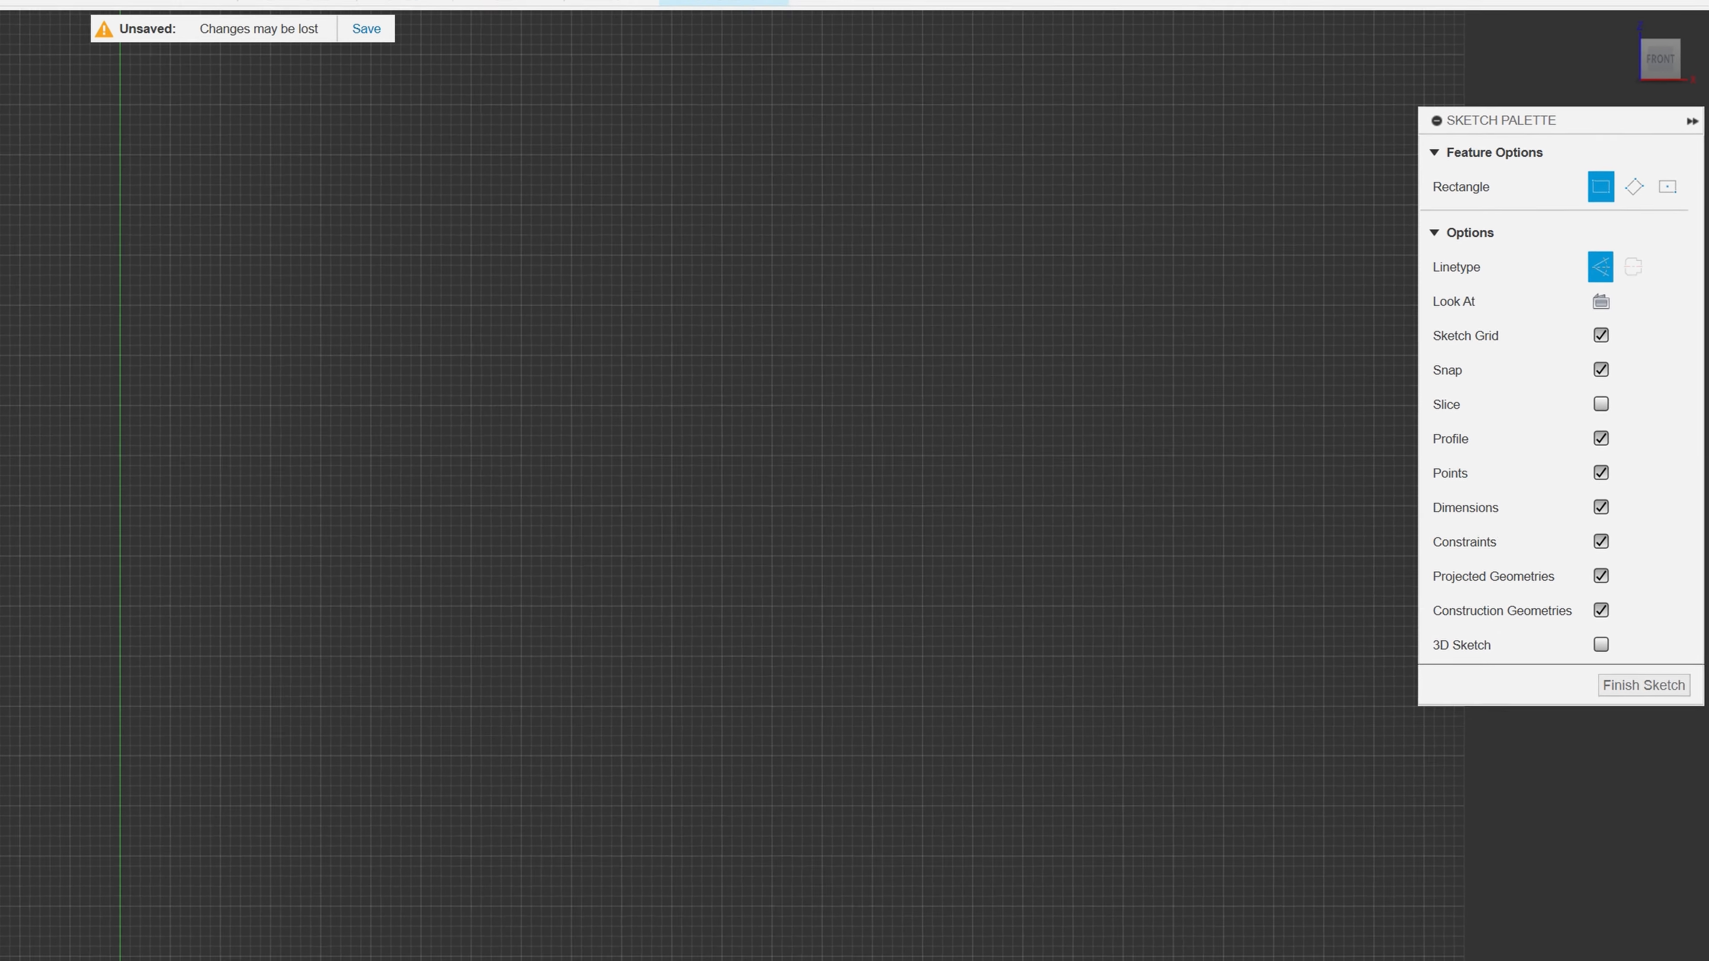
pyautogui.click(783, 820)
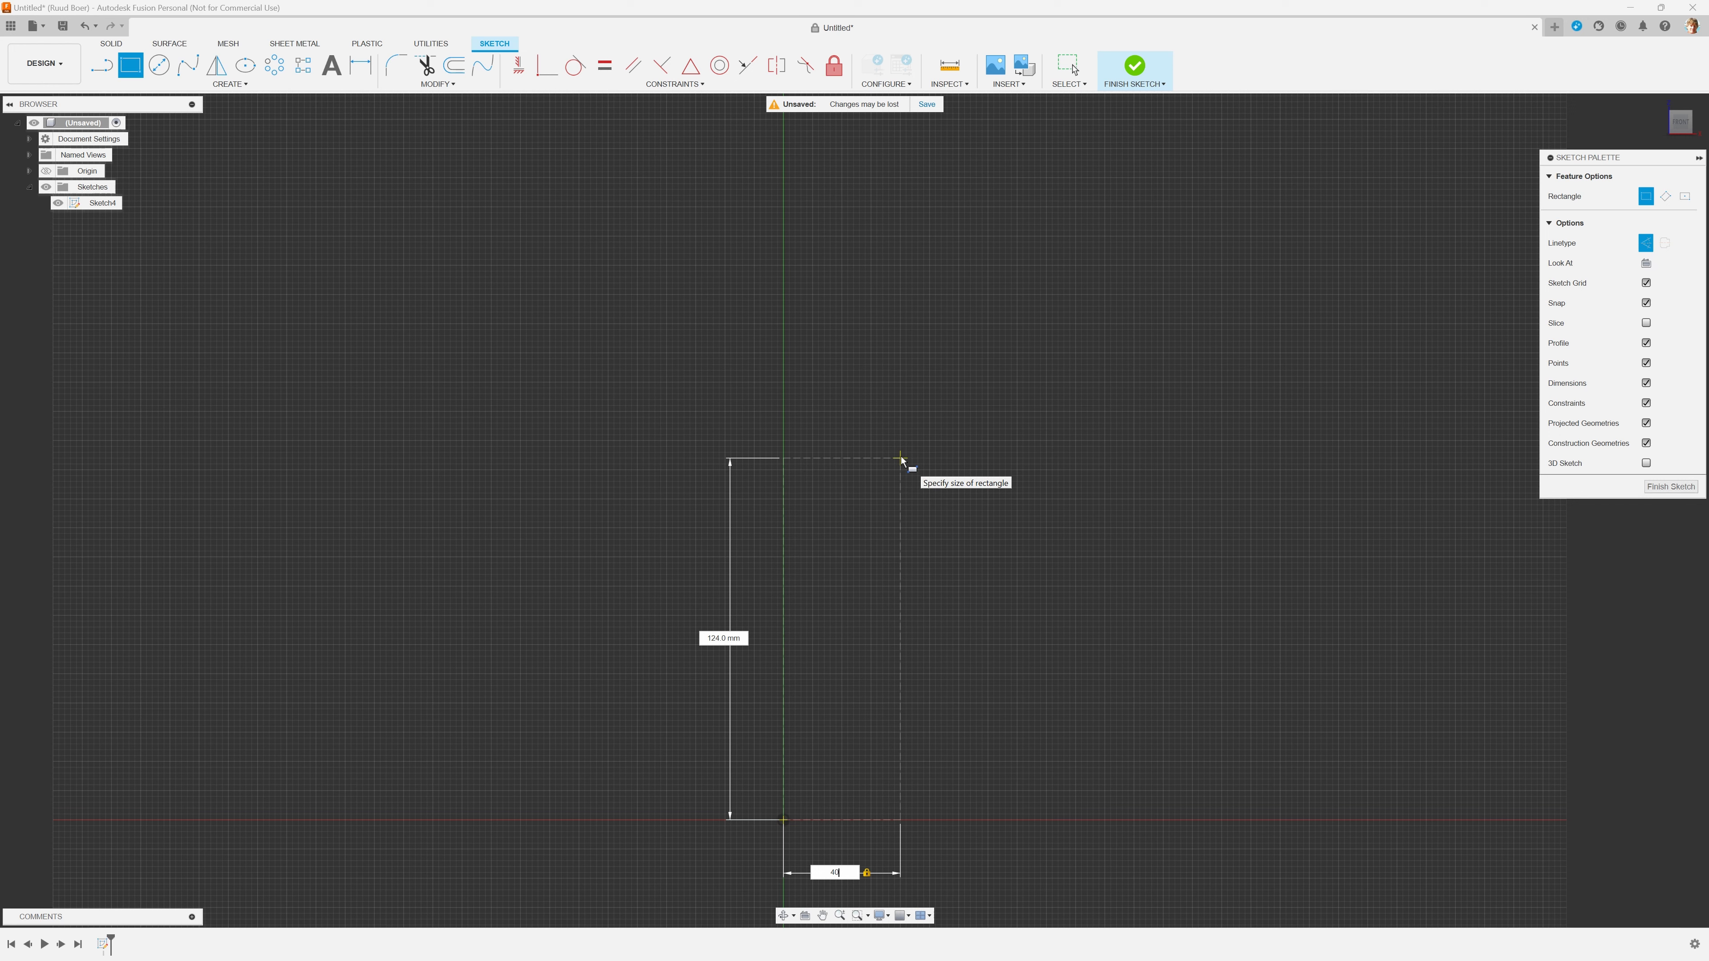
pyautogui.press('Tab')
pyautogui.press('Tab')
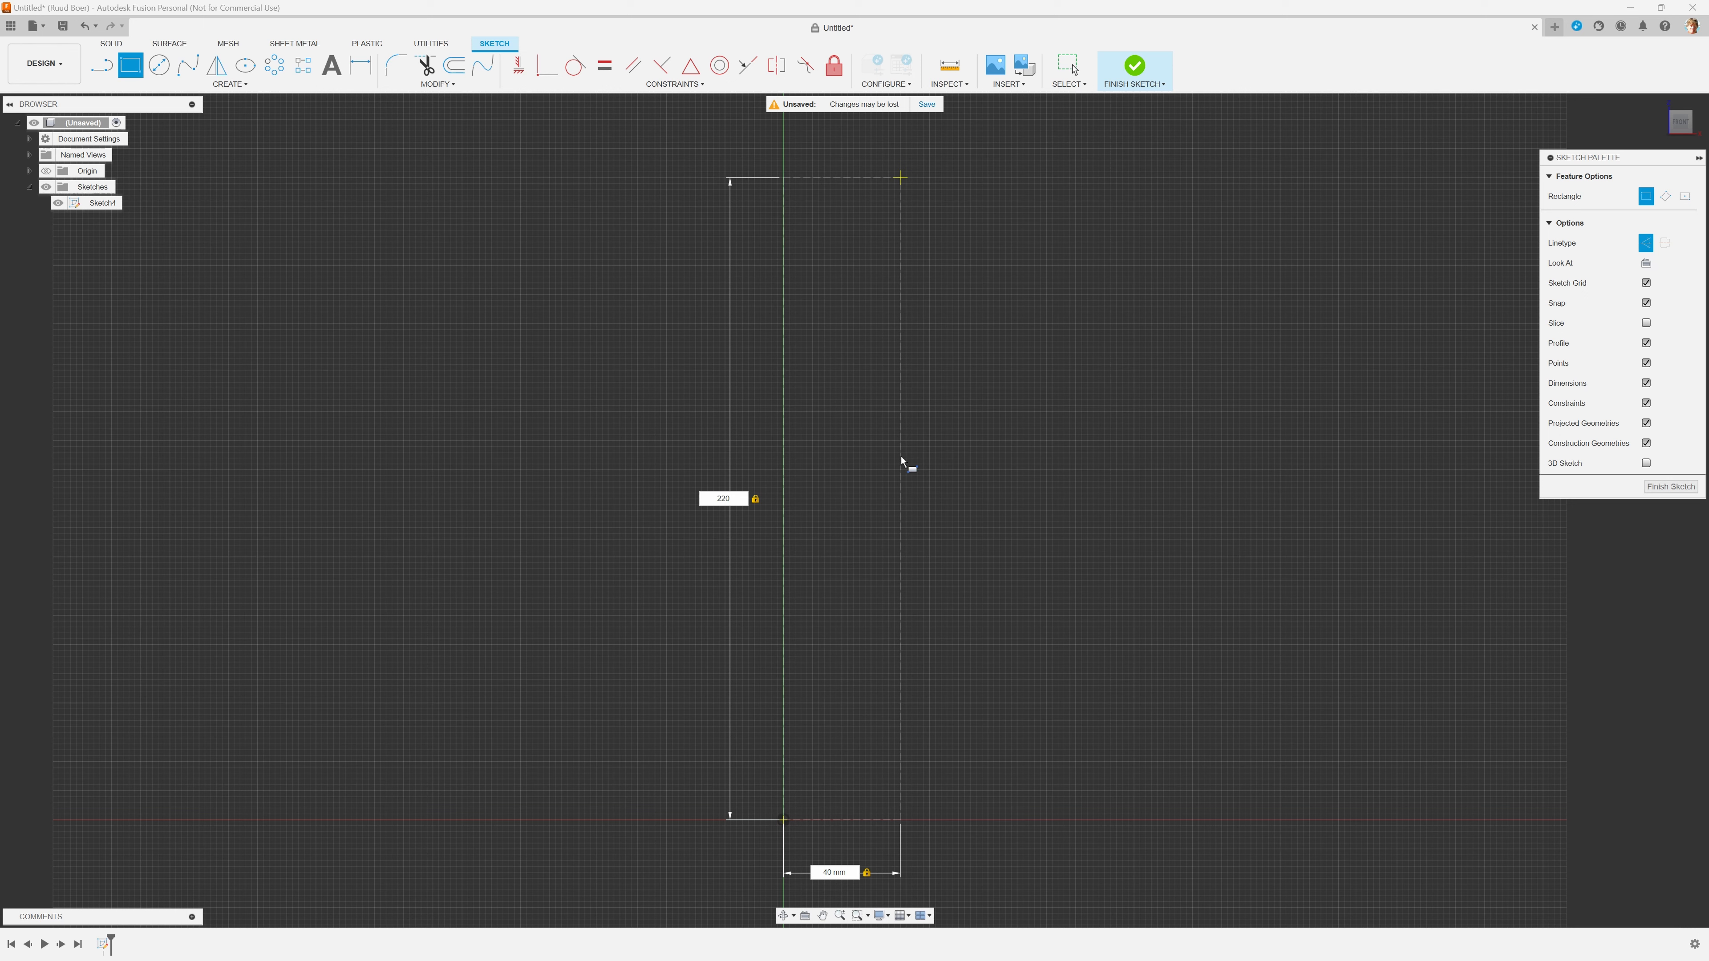
pyautogui.press('Return')
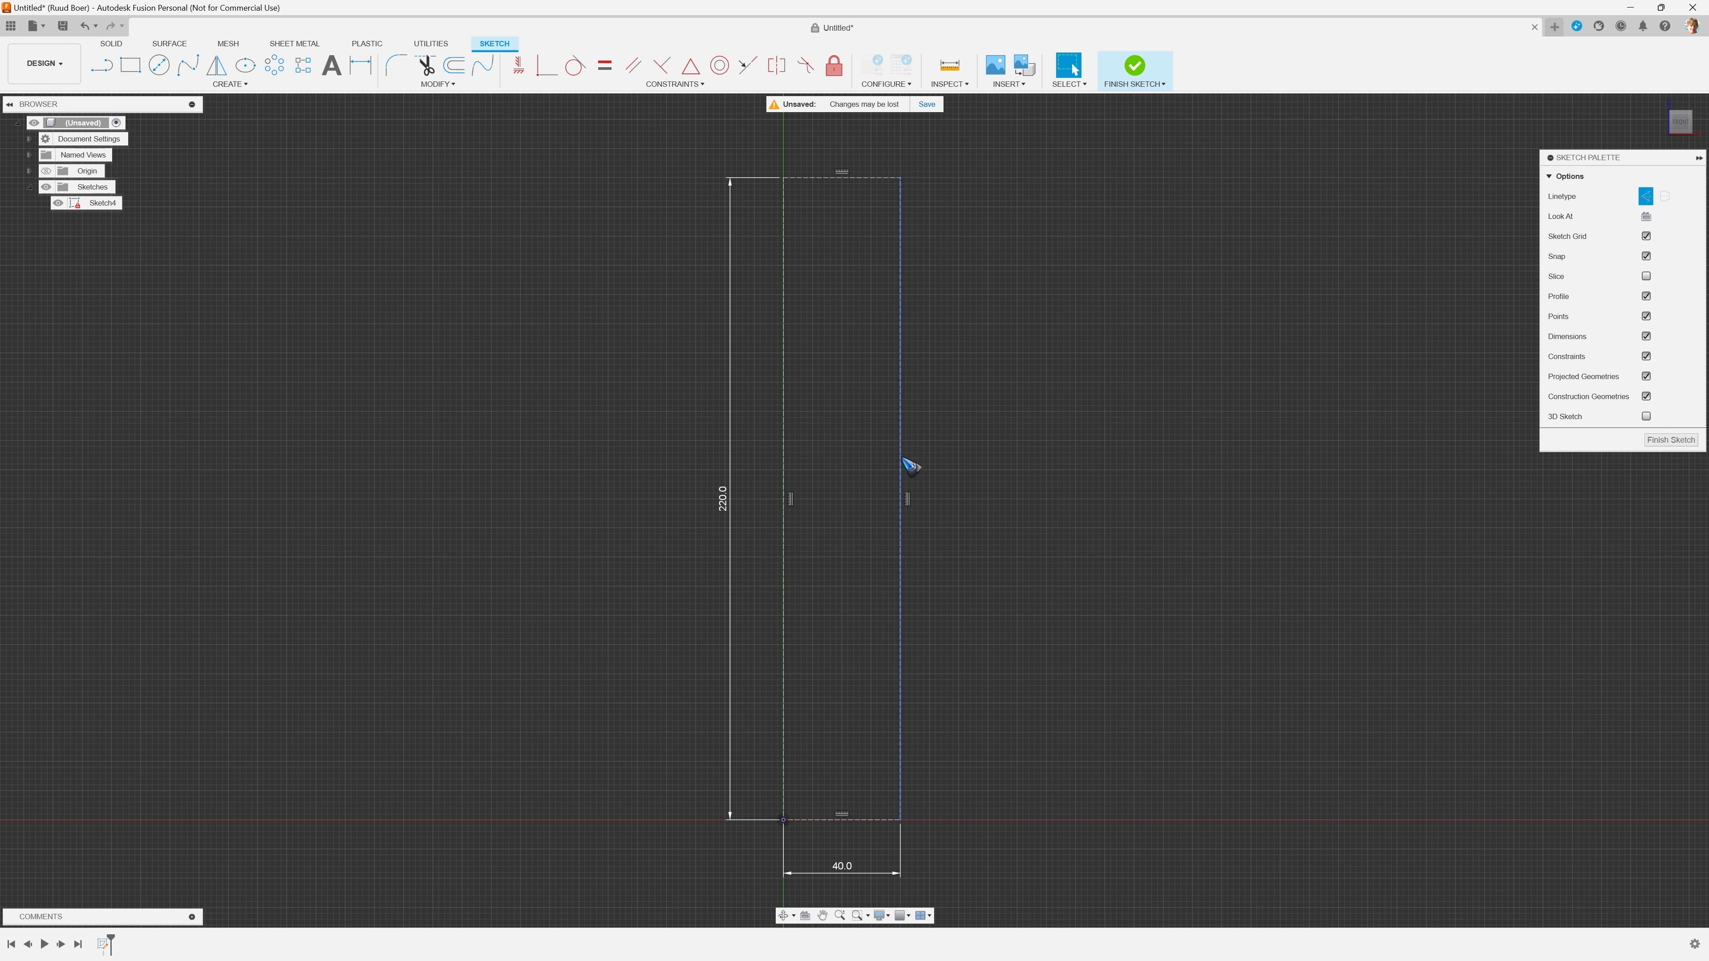
# Step: Draw a horizontal construction line between the midpoints of the rectangle's two vertical sides
pyautogui.press('l')
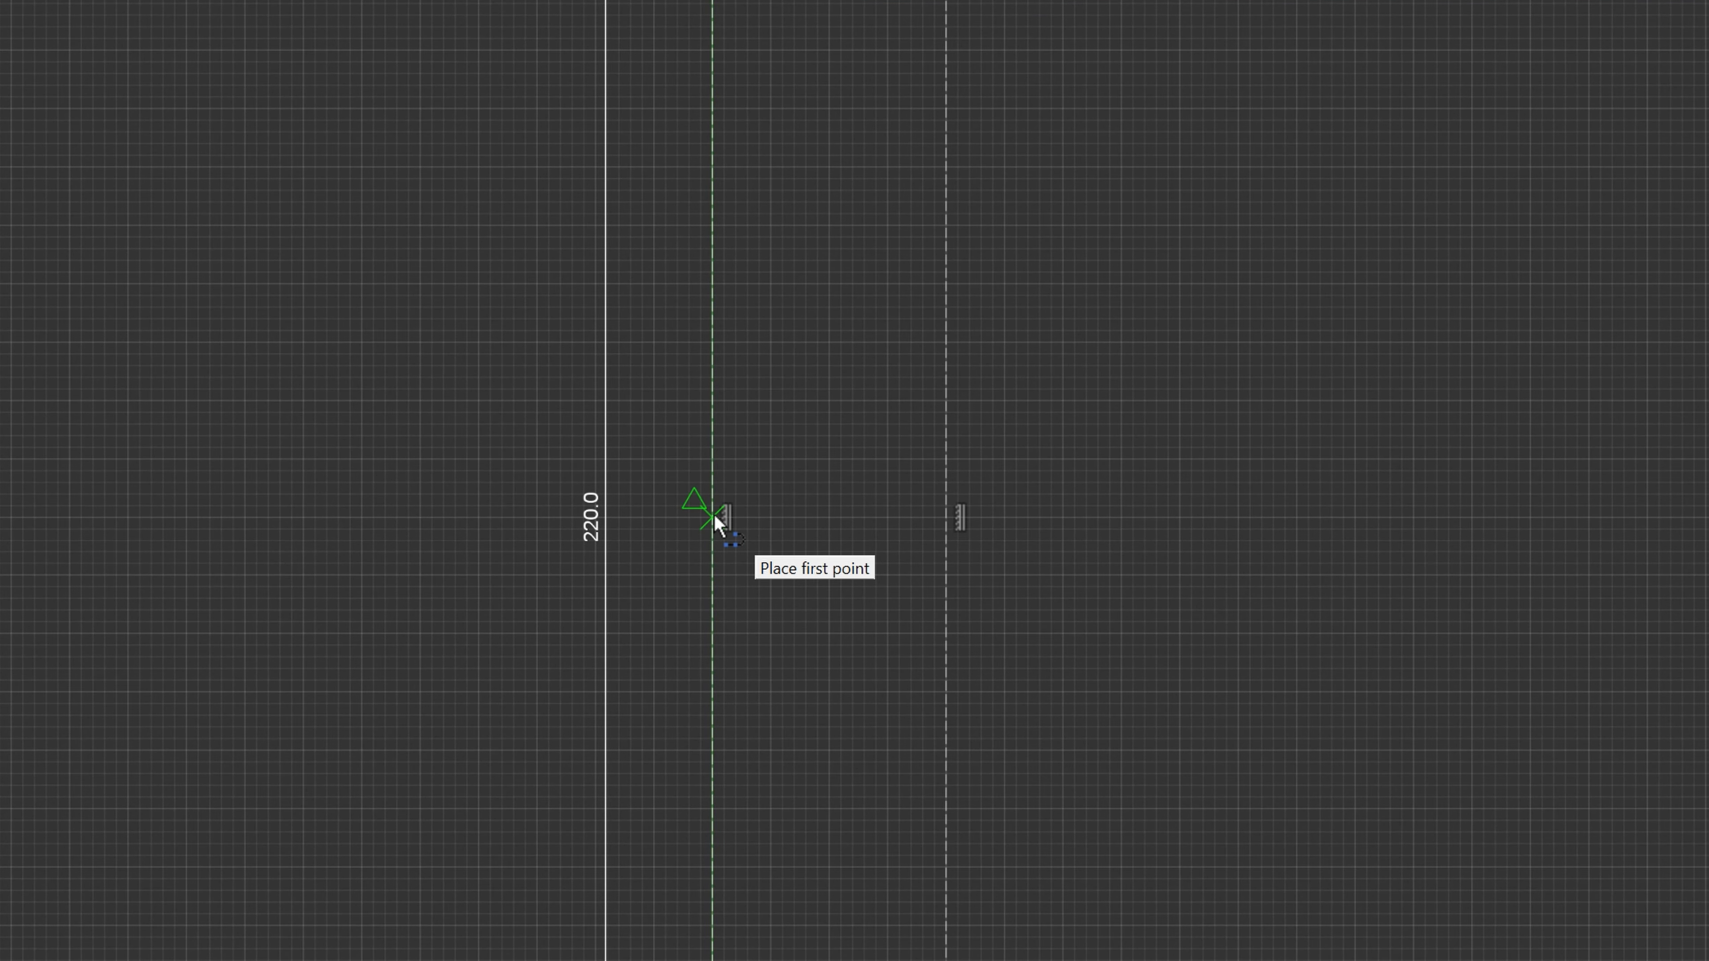
pyautogui.click(713, 513)
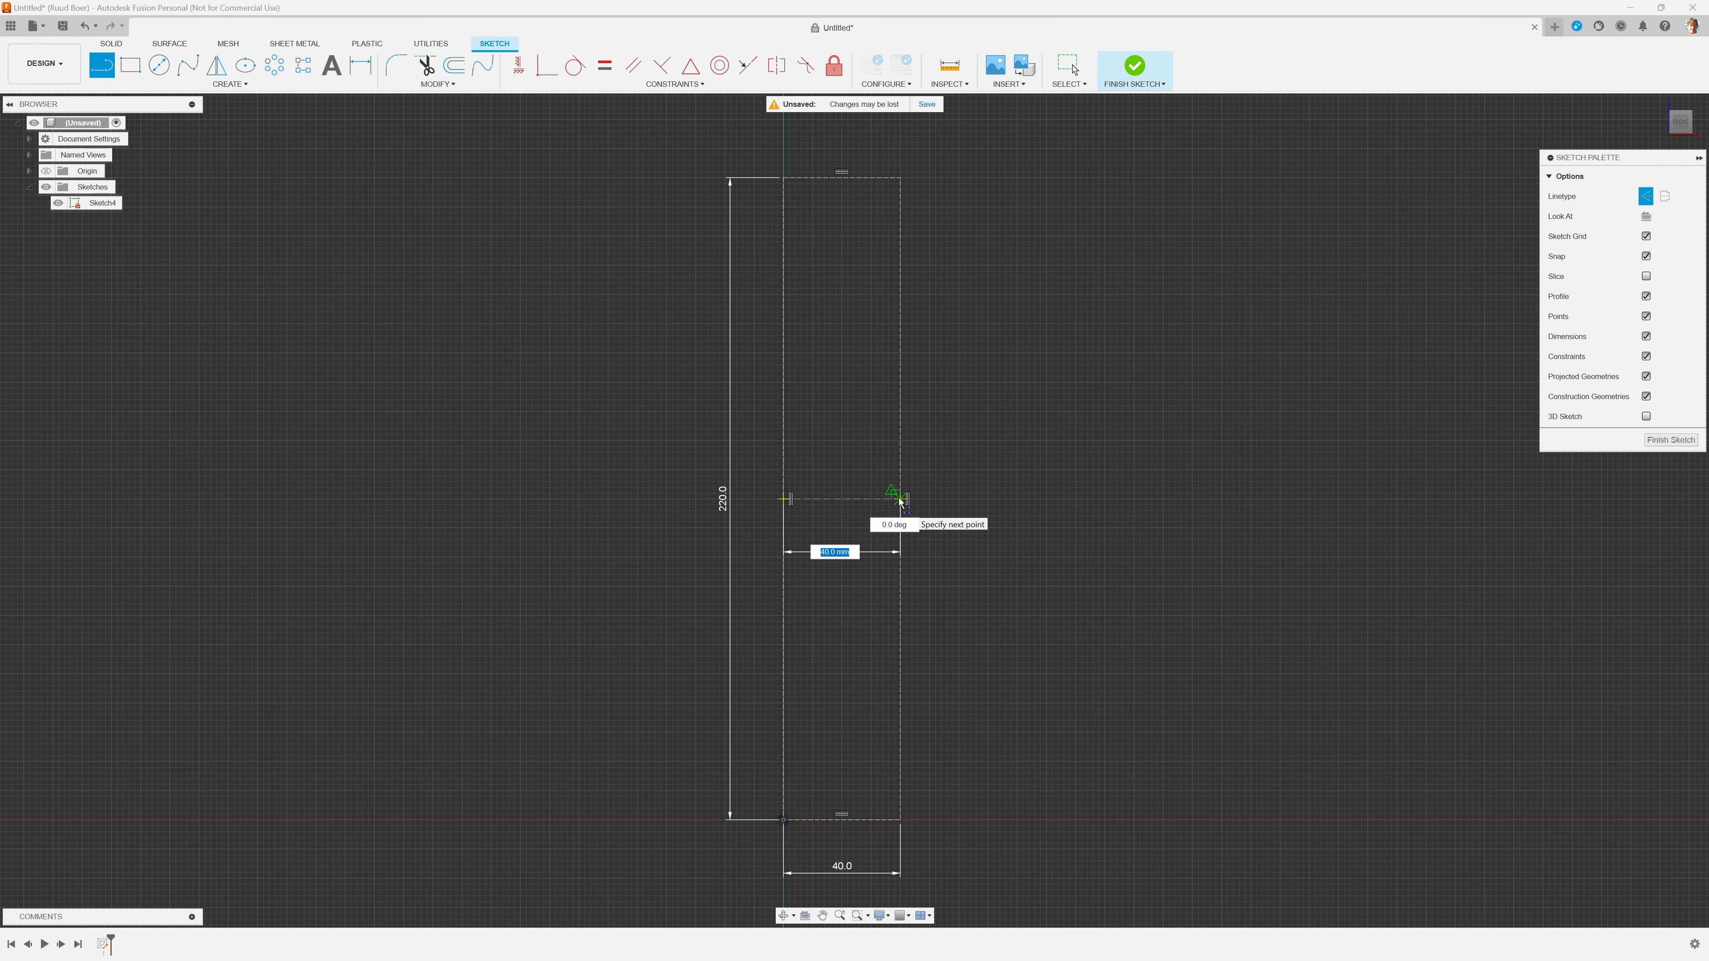
pyautogui.click(900, 499)
pyautogui.press('Escape')
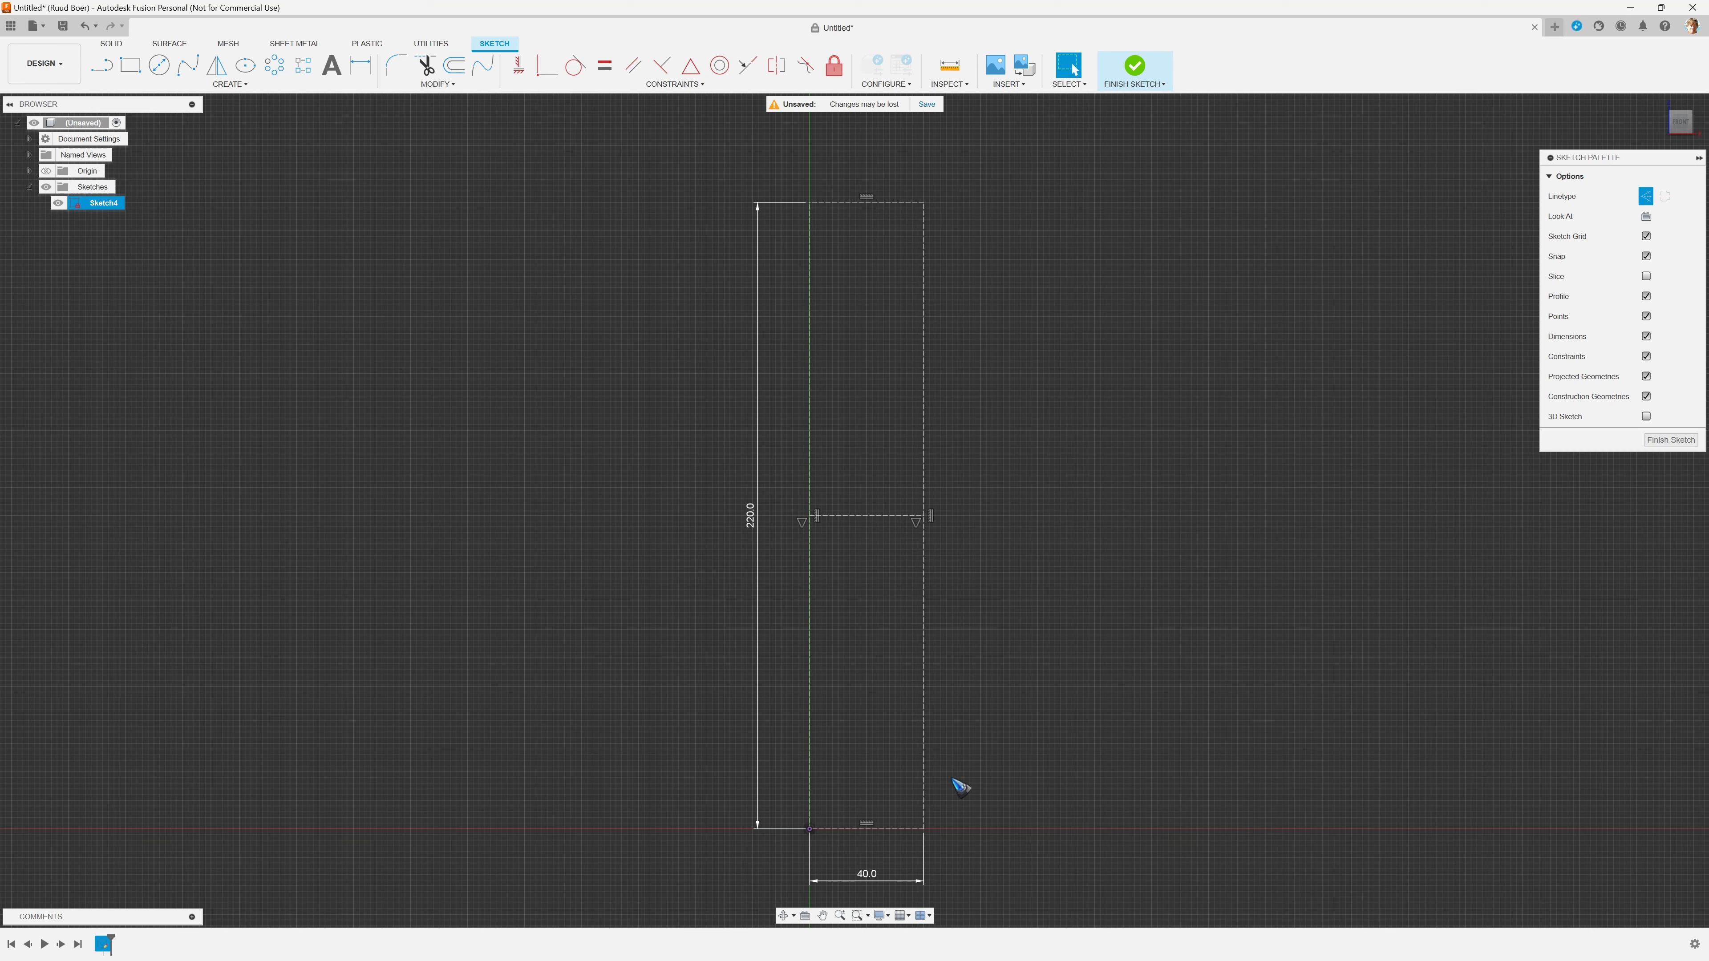
# Step: Draw a regular 10 mm line inward along the rectangle's base, starting about 2 mm from its outer corner
pyautogui.scroll(6, 906, 865)
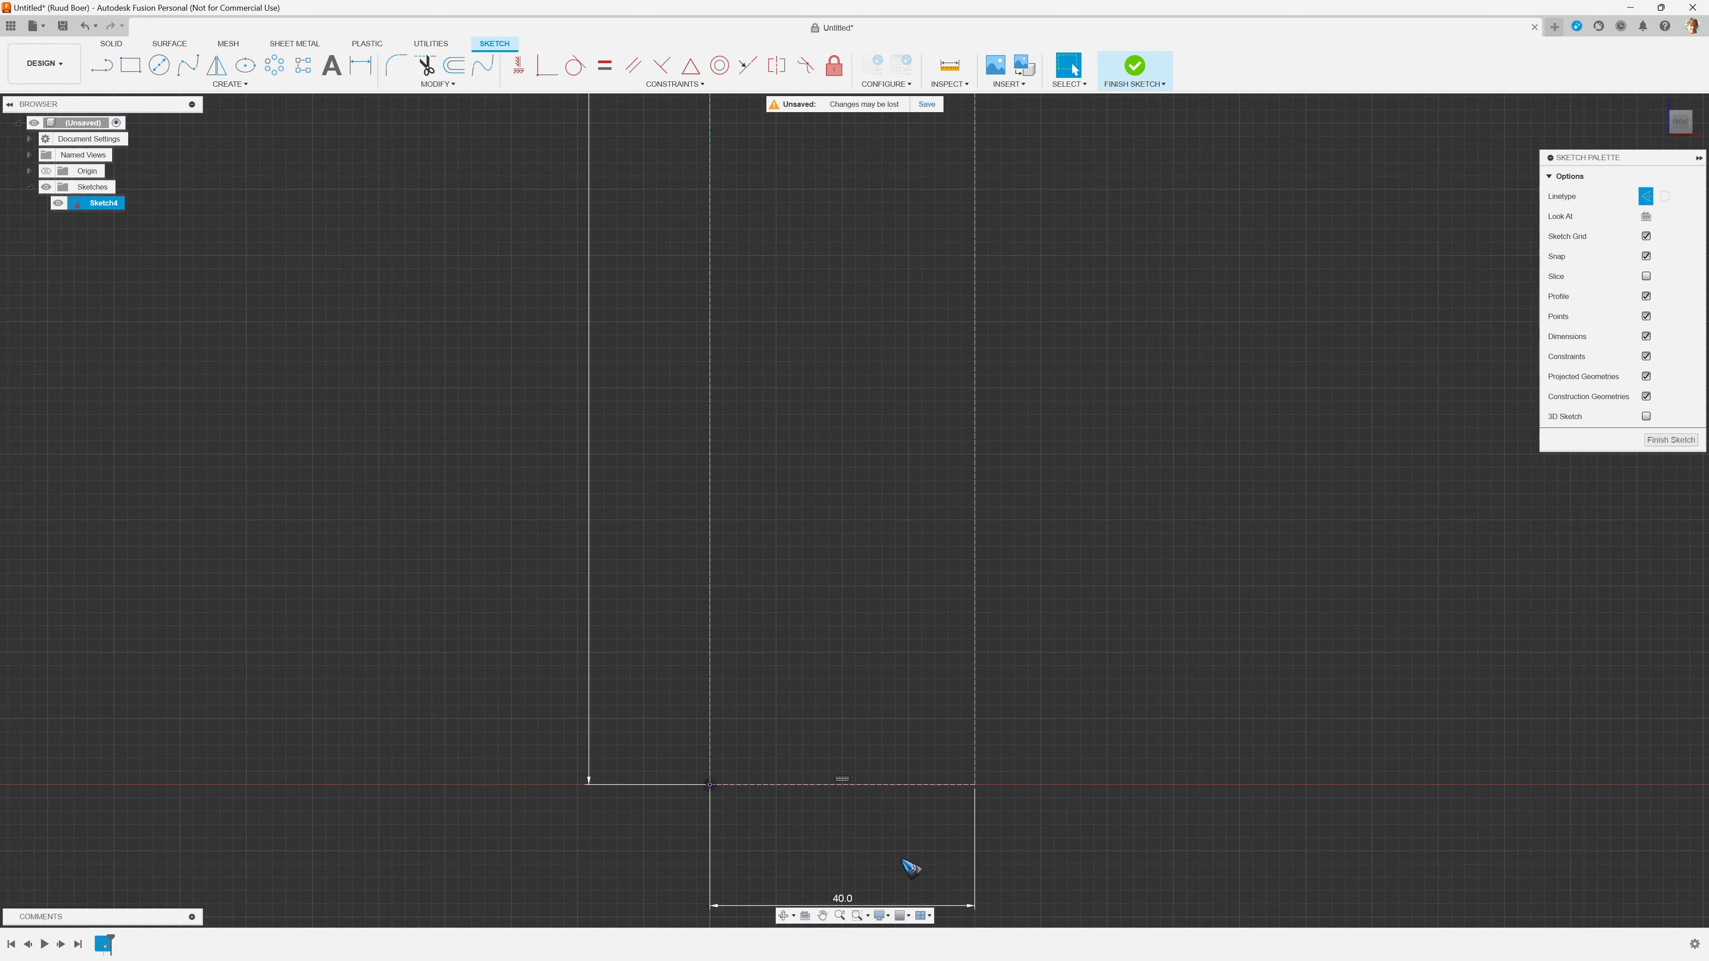
pyautogui.scroll(2, 932, 864)
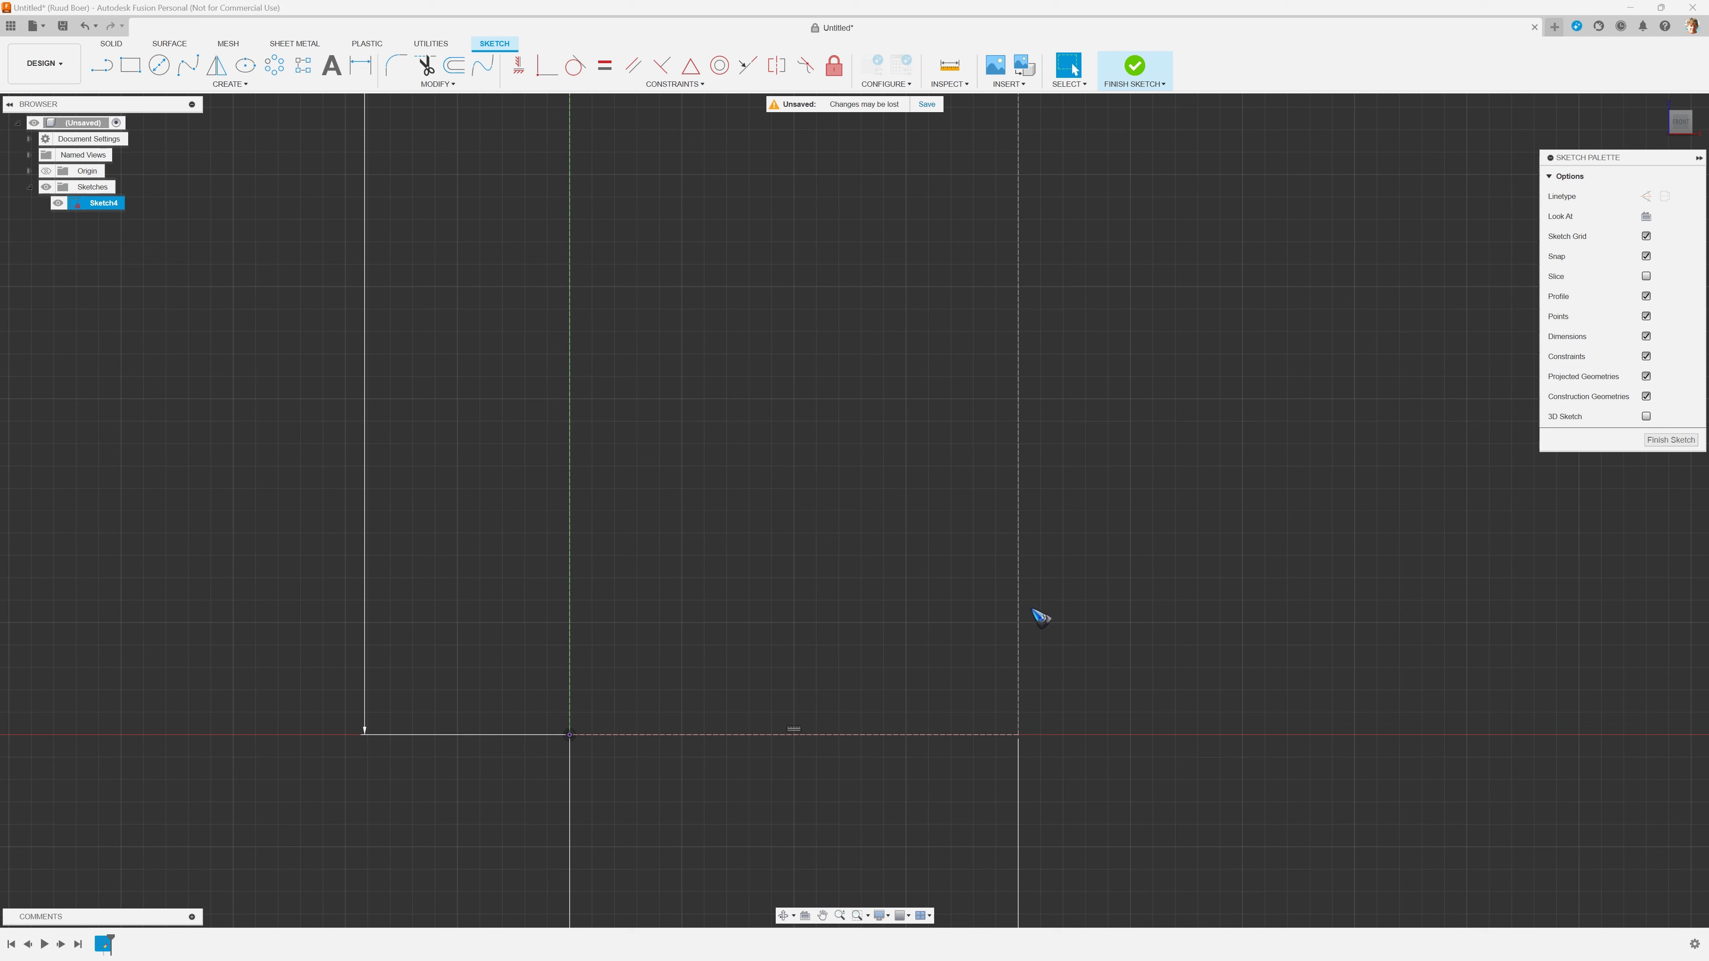
pyautogui.press('l')
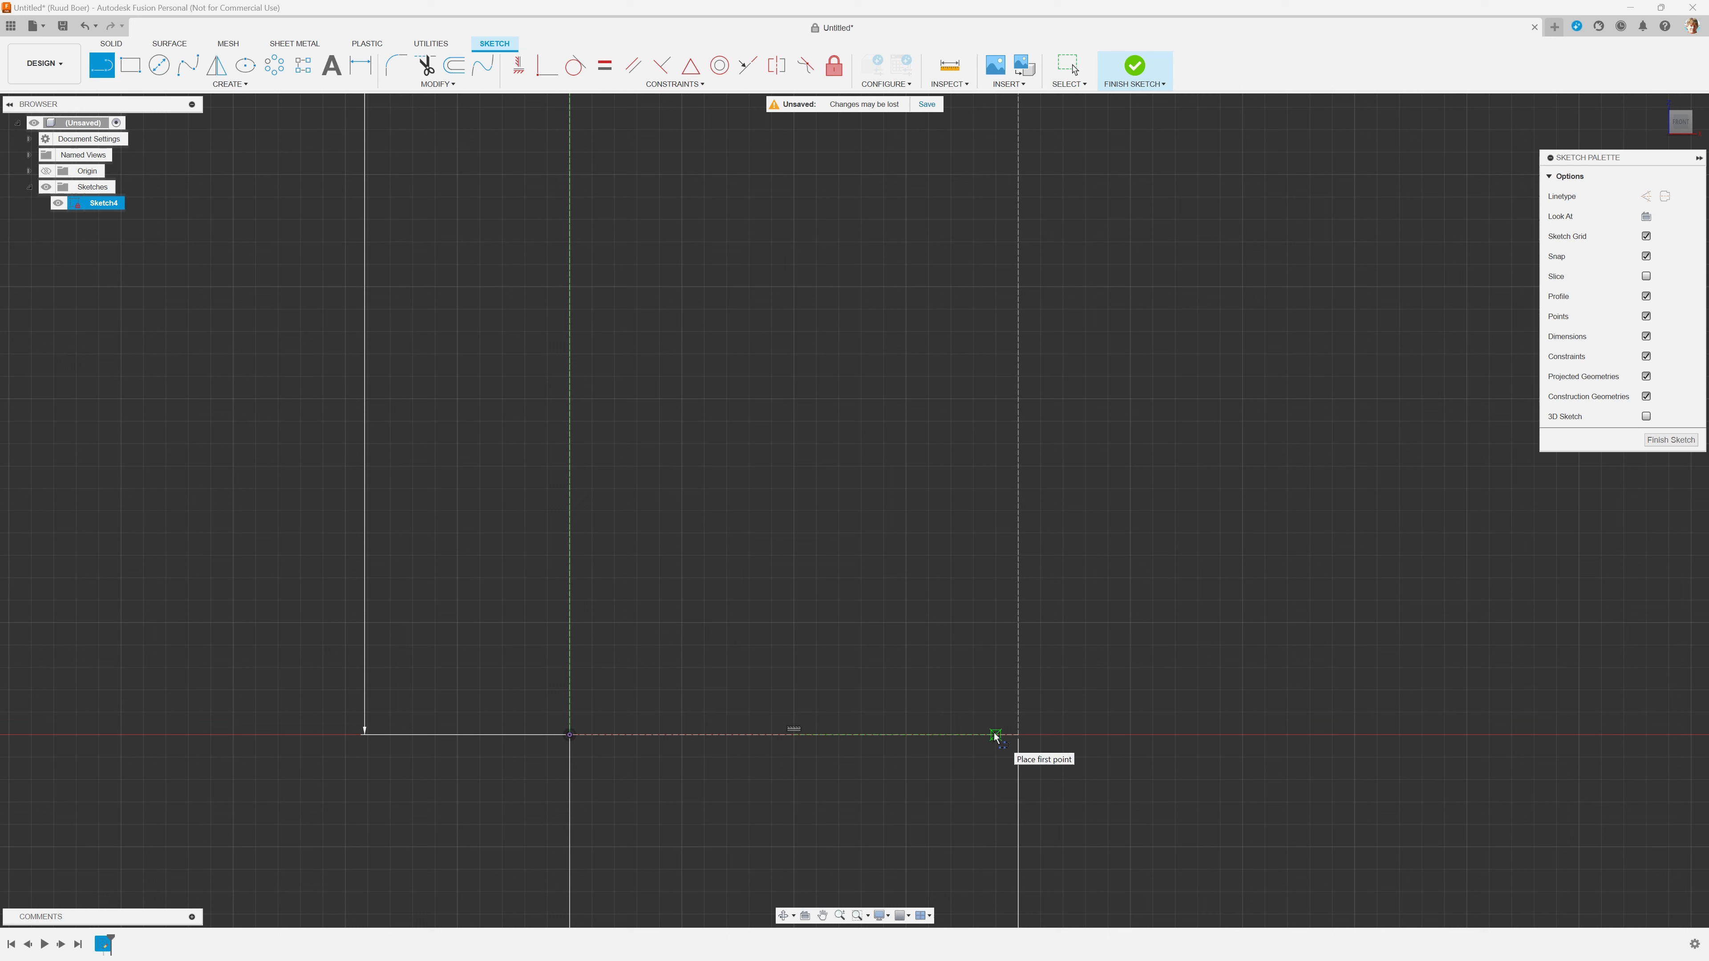
pyautogui.moveTo(996, 735); pyautogui.dragTo(906, 740)
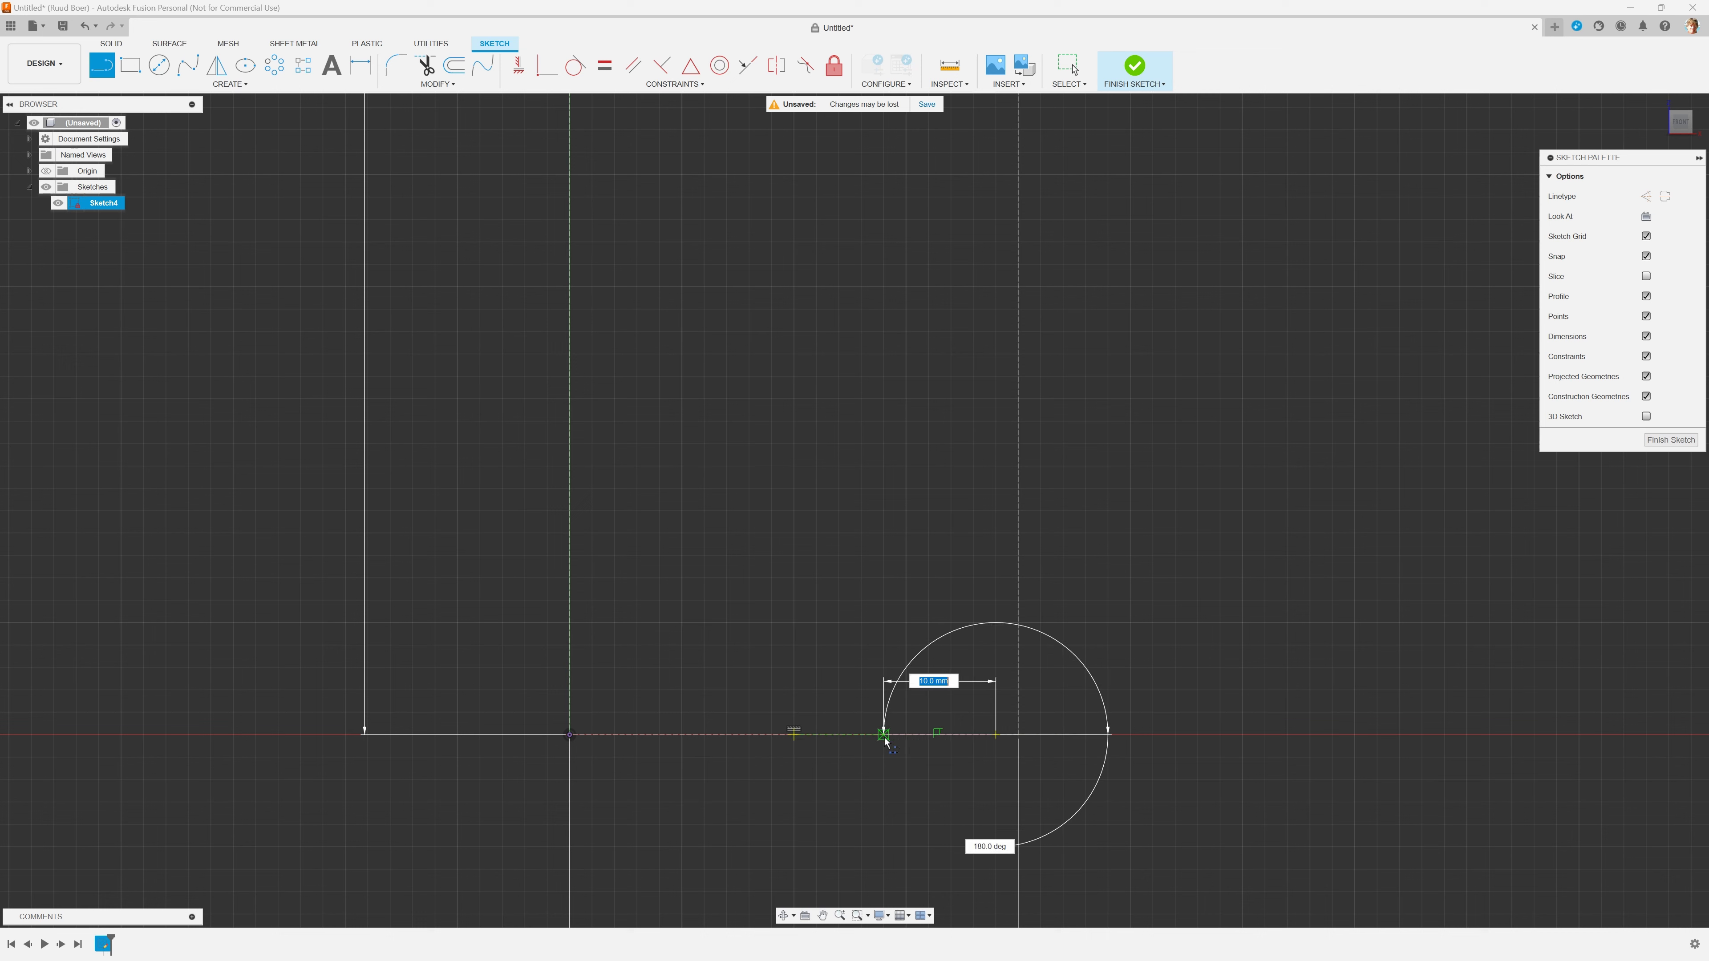
pyautogui.doubleClick(885, 737)
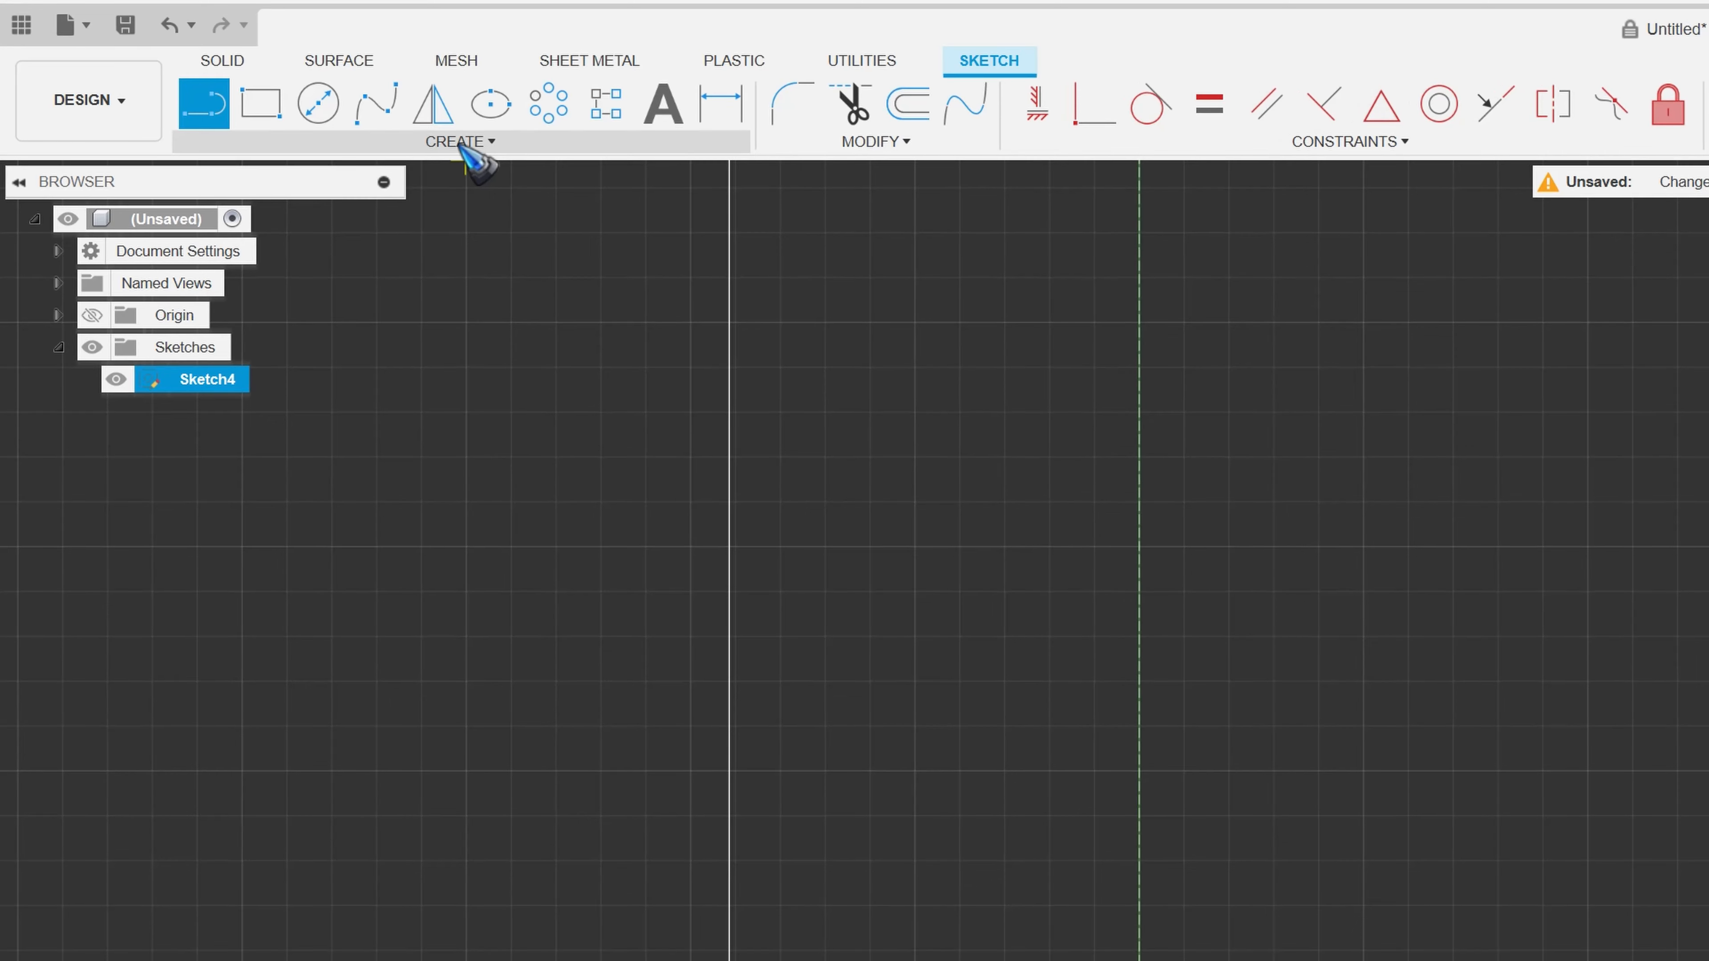
# Step: Draw a fit point spline from 2 mm above the origin on the vertical axis to the inner end of the base line
pyautogui.click(461, 143)
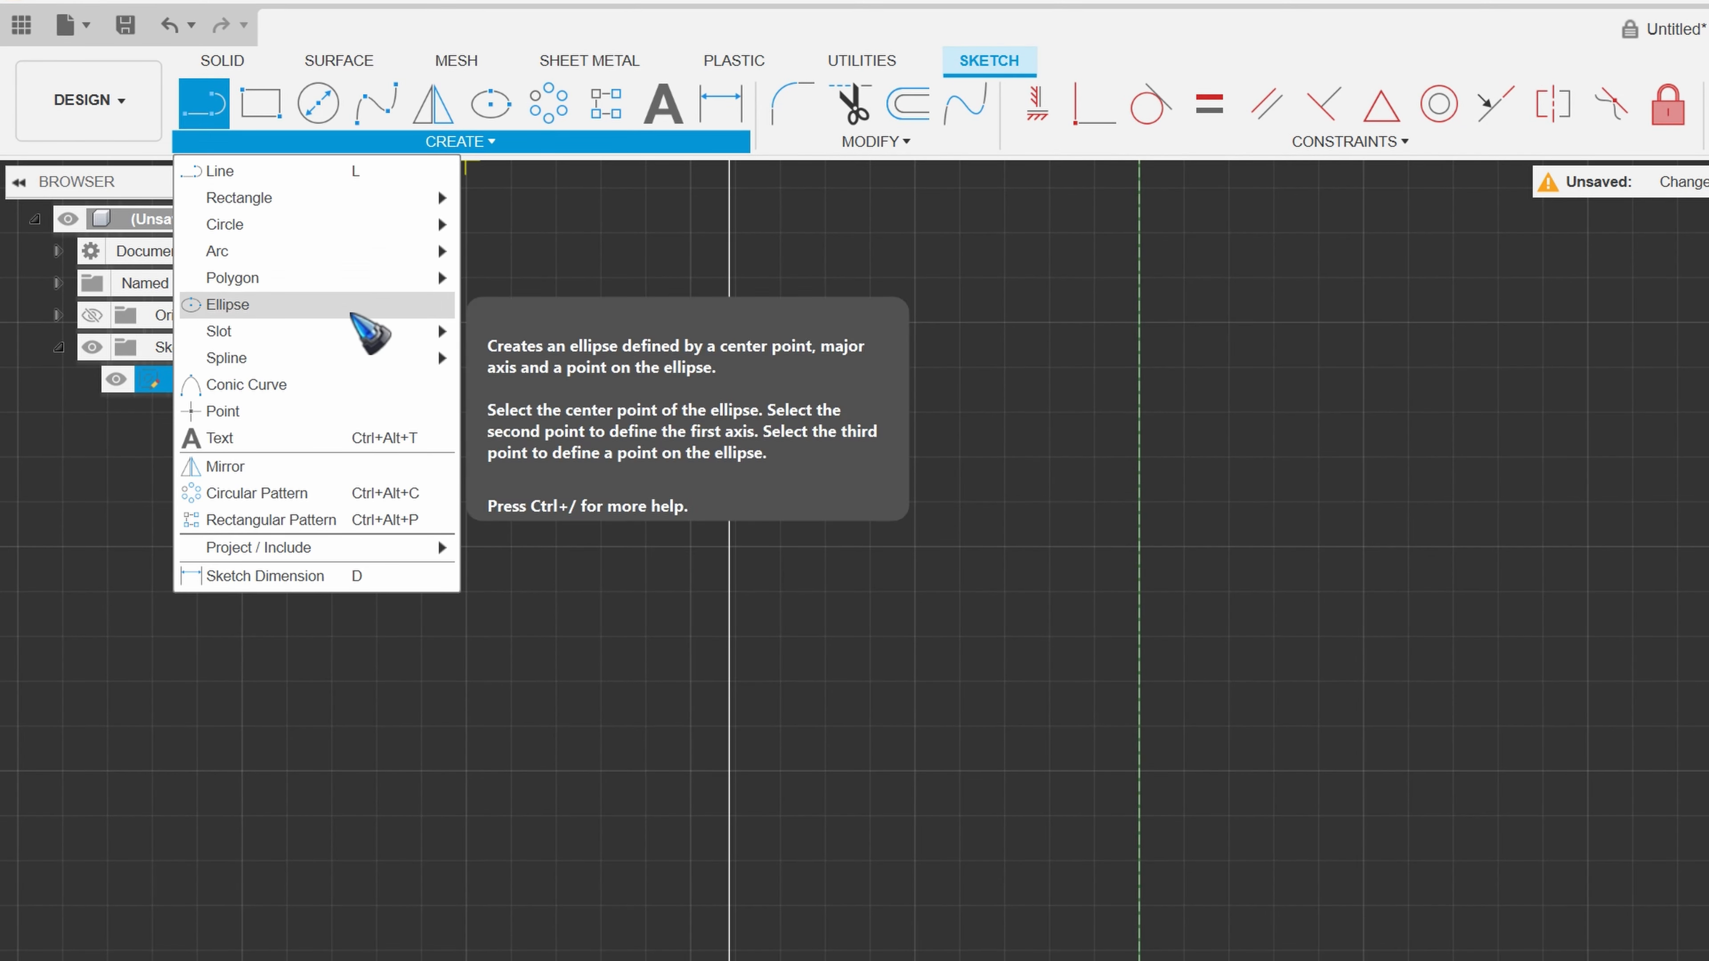
pyautogui.moveTo(438, 359)
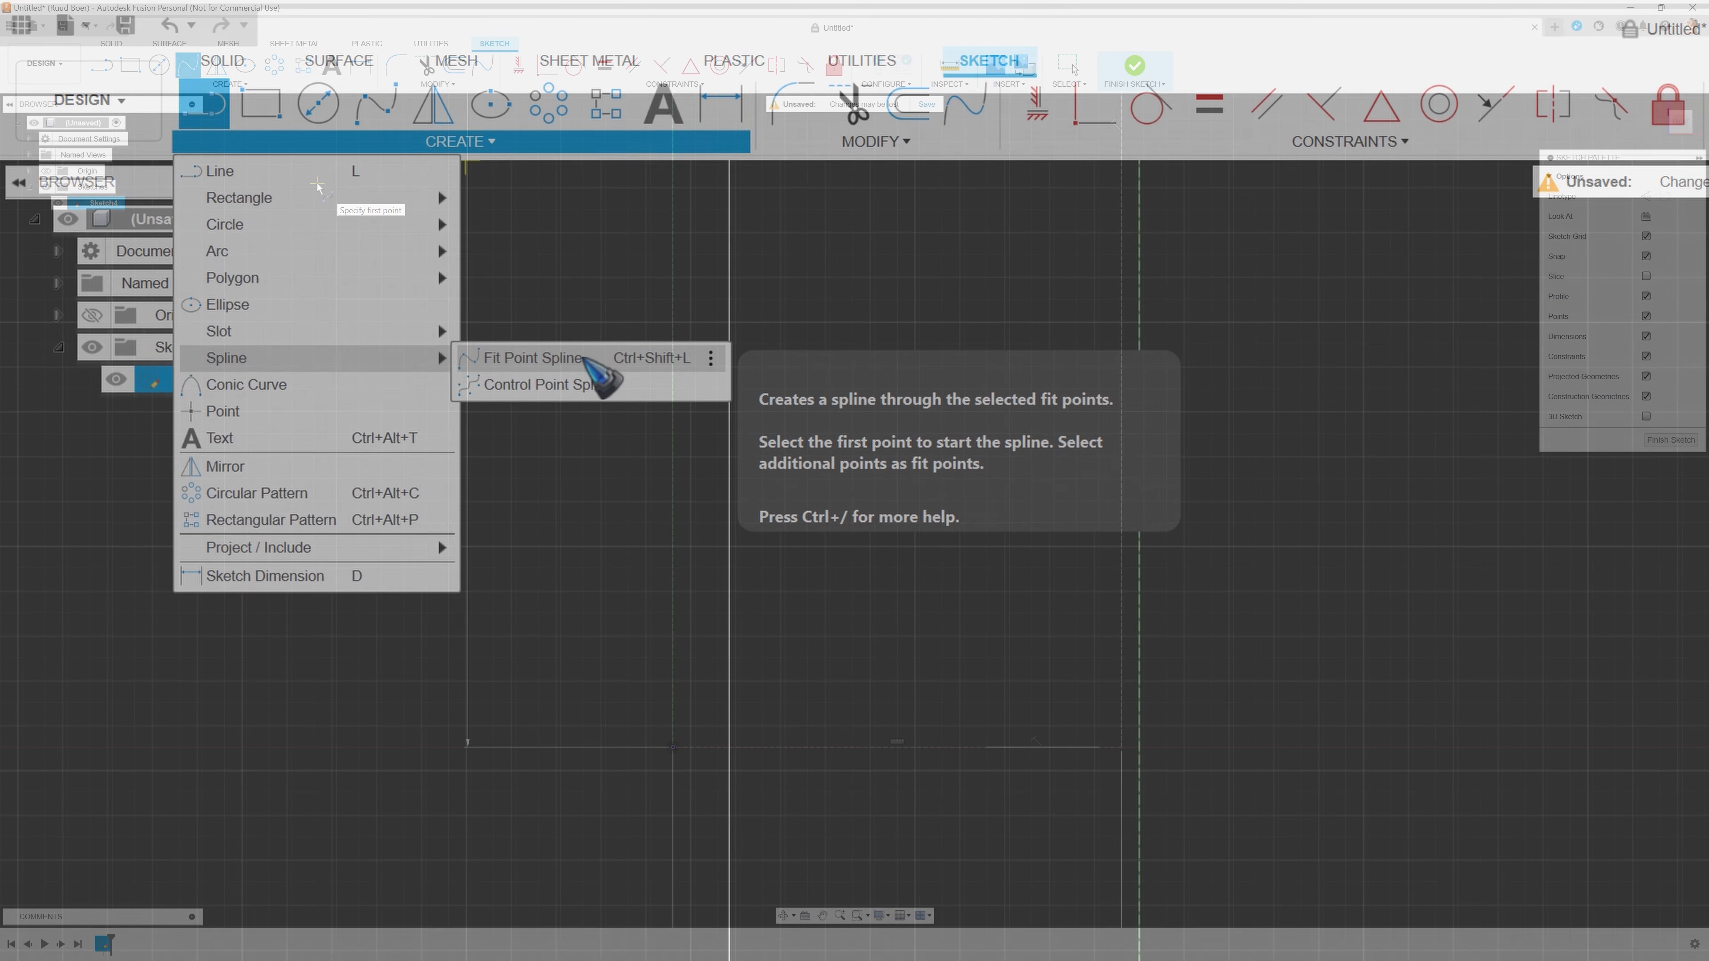
pyautogui.click(582, 358)
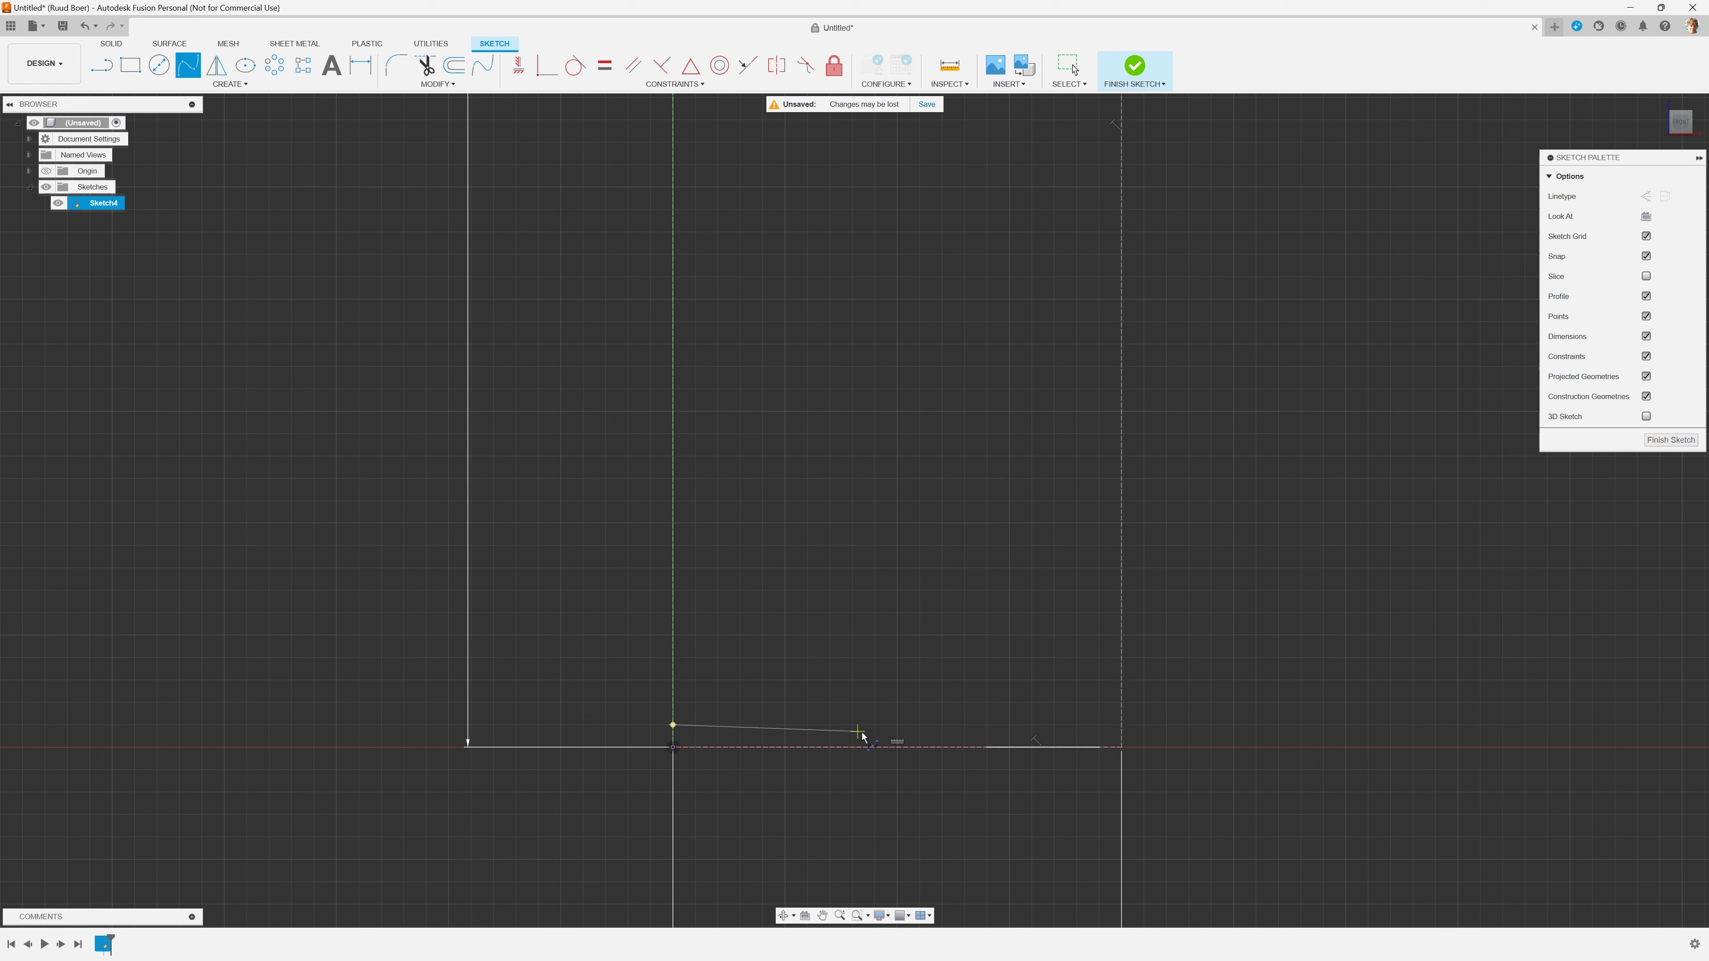
pyautogui.click(986, 748)
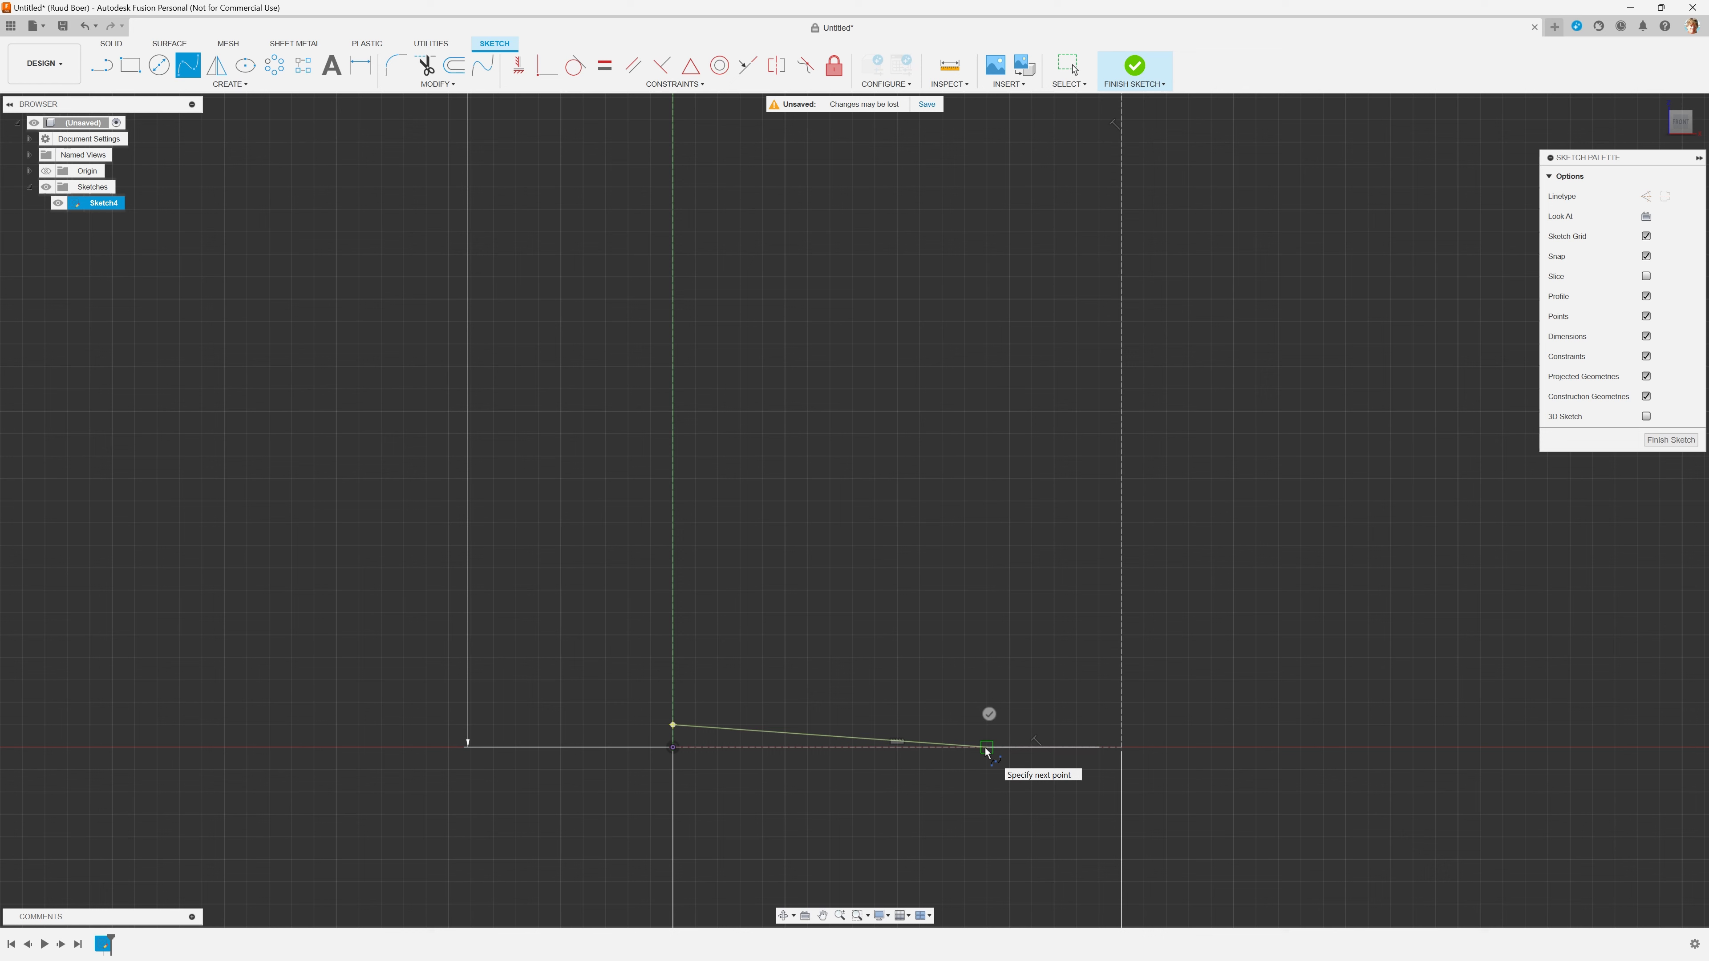
pyautogui.press('Escape')
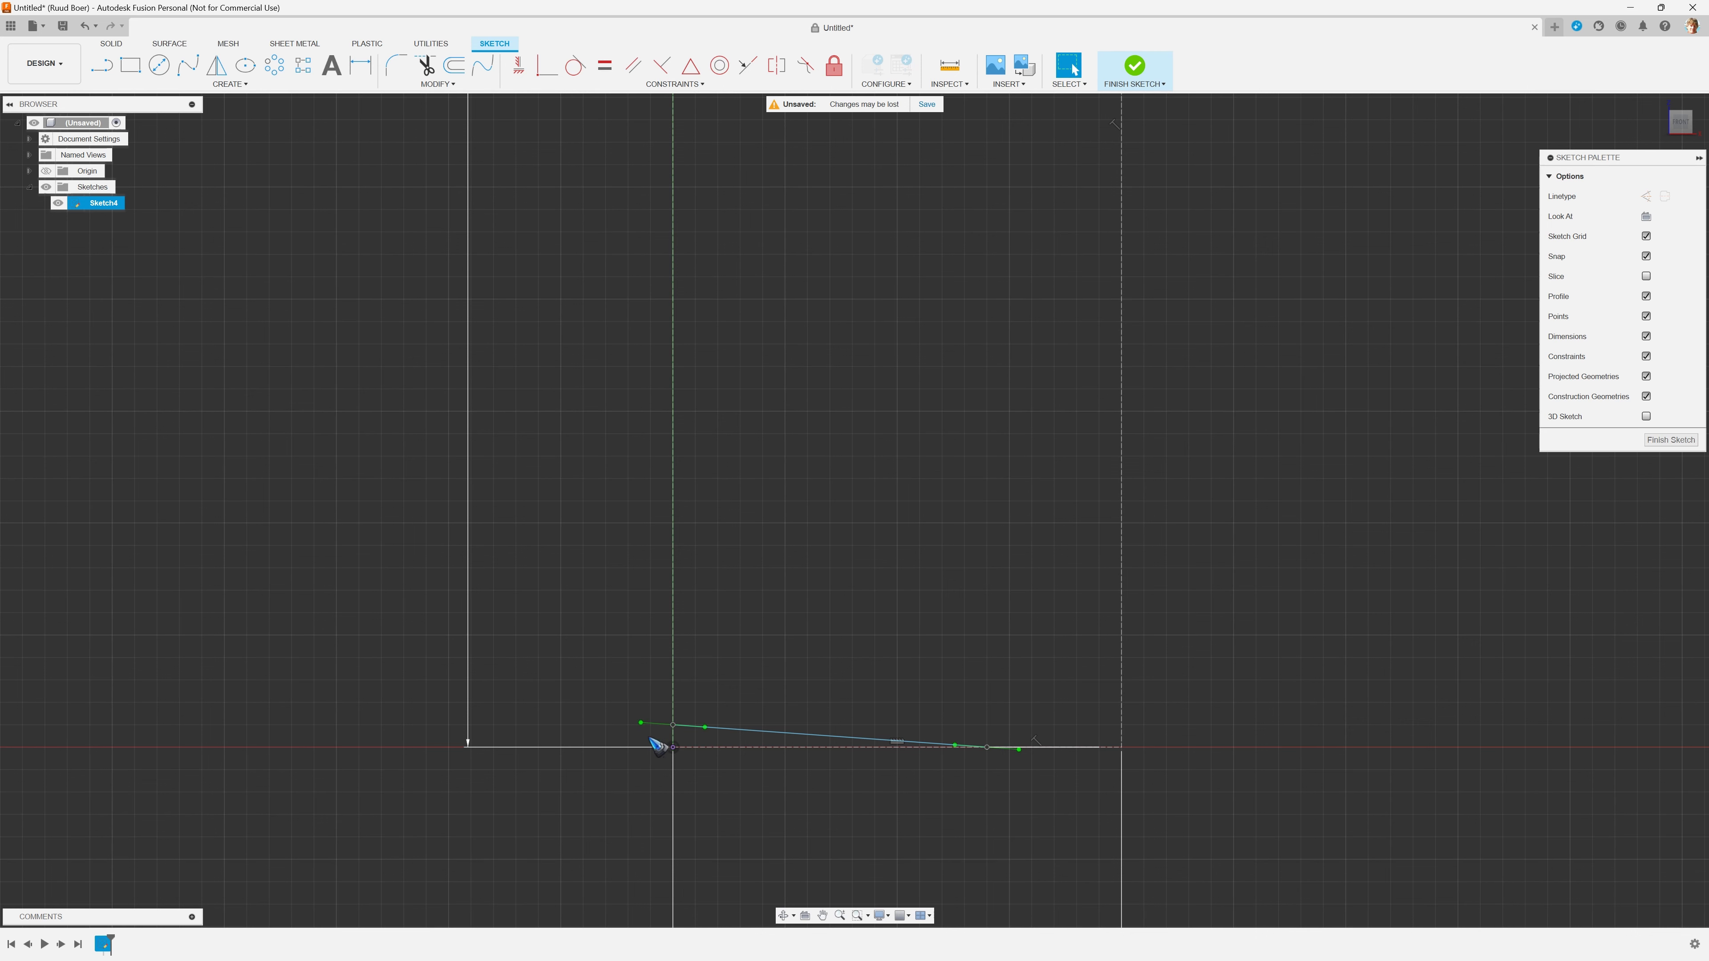
# Step: Reshape the base spline by making the tangent handles at both ends horizontal and about 4 mm long
pyautogui.scroll(6, 670, 745)
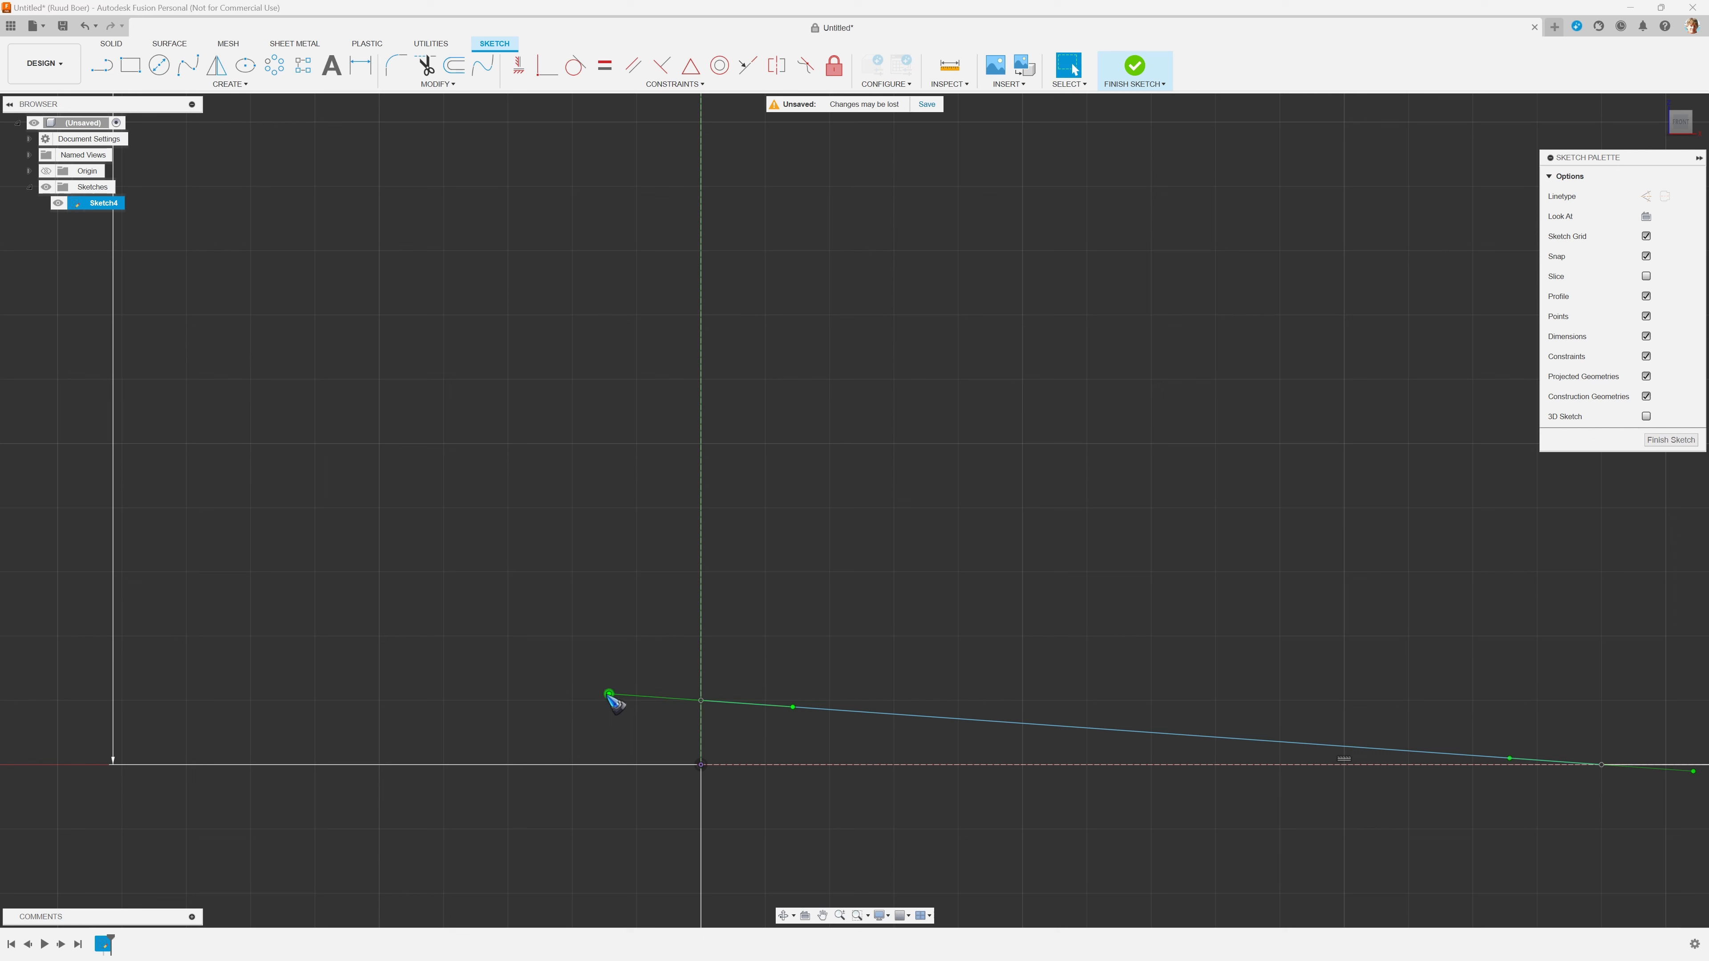
pyautogui.moveTo(609, 694); pyautogui.dragTo(572, 701)
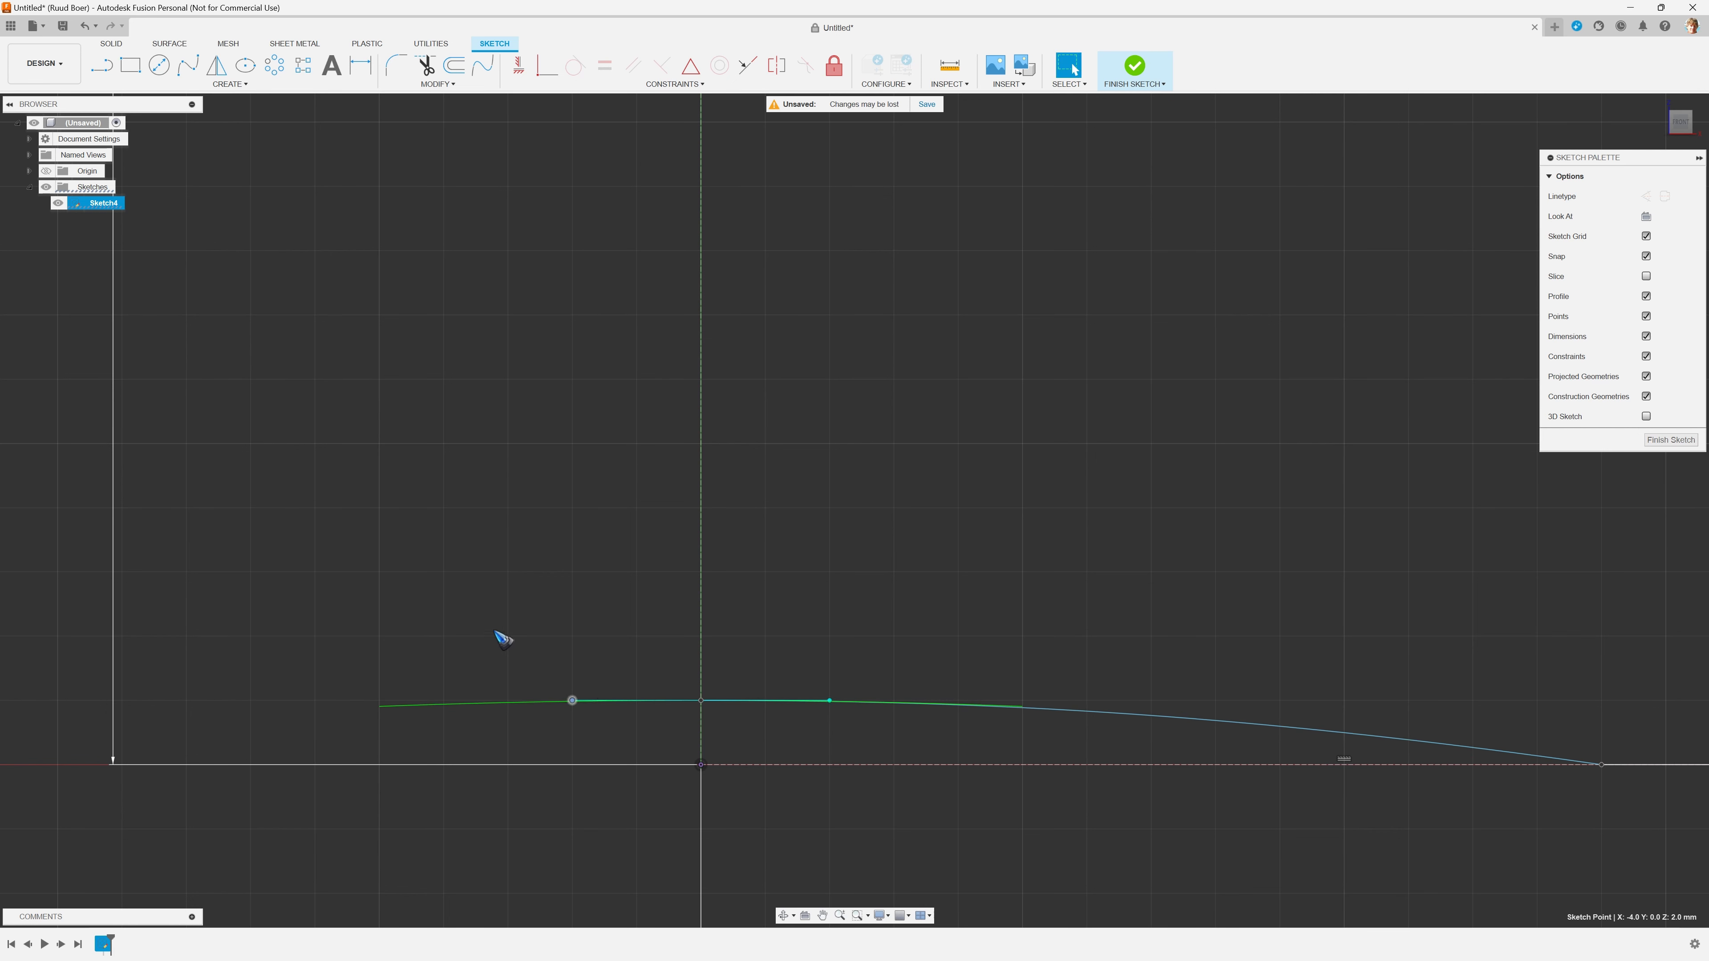
pyautogui.moveTo(1629, 810)
pyautogui.mouseDown(button='middle')
pyautogui.moveTo(915, 671)
pyautogui.moveTo(889, 687)
pyautogui.moveTo(1419, 786)
pyautogui.moveTo(1098, 748)
pyautogui.moveTo(889, 694)
pyautogui.moveTo(1366, 775)
pyautogui.moveTo(874, 656)
pyautogui.moveTo(984, 657)
pyautogui.moveTo(1072, 699)
pyautogui.moveTo(894, 684)
pyautogui.mouseUp(button='middle')
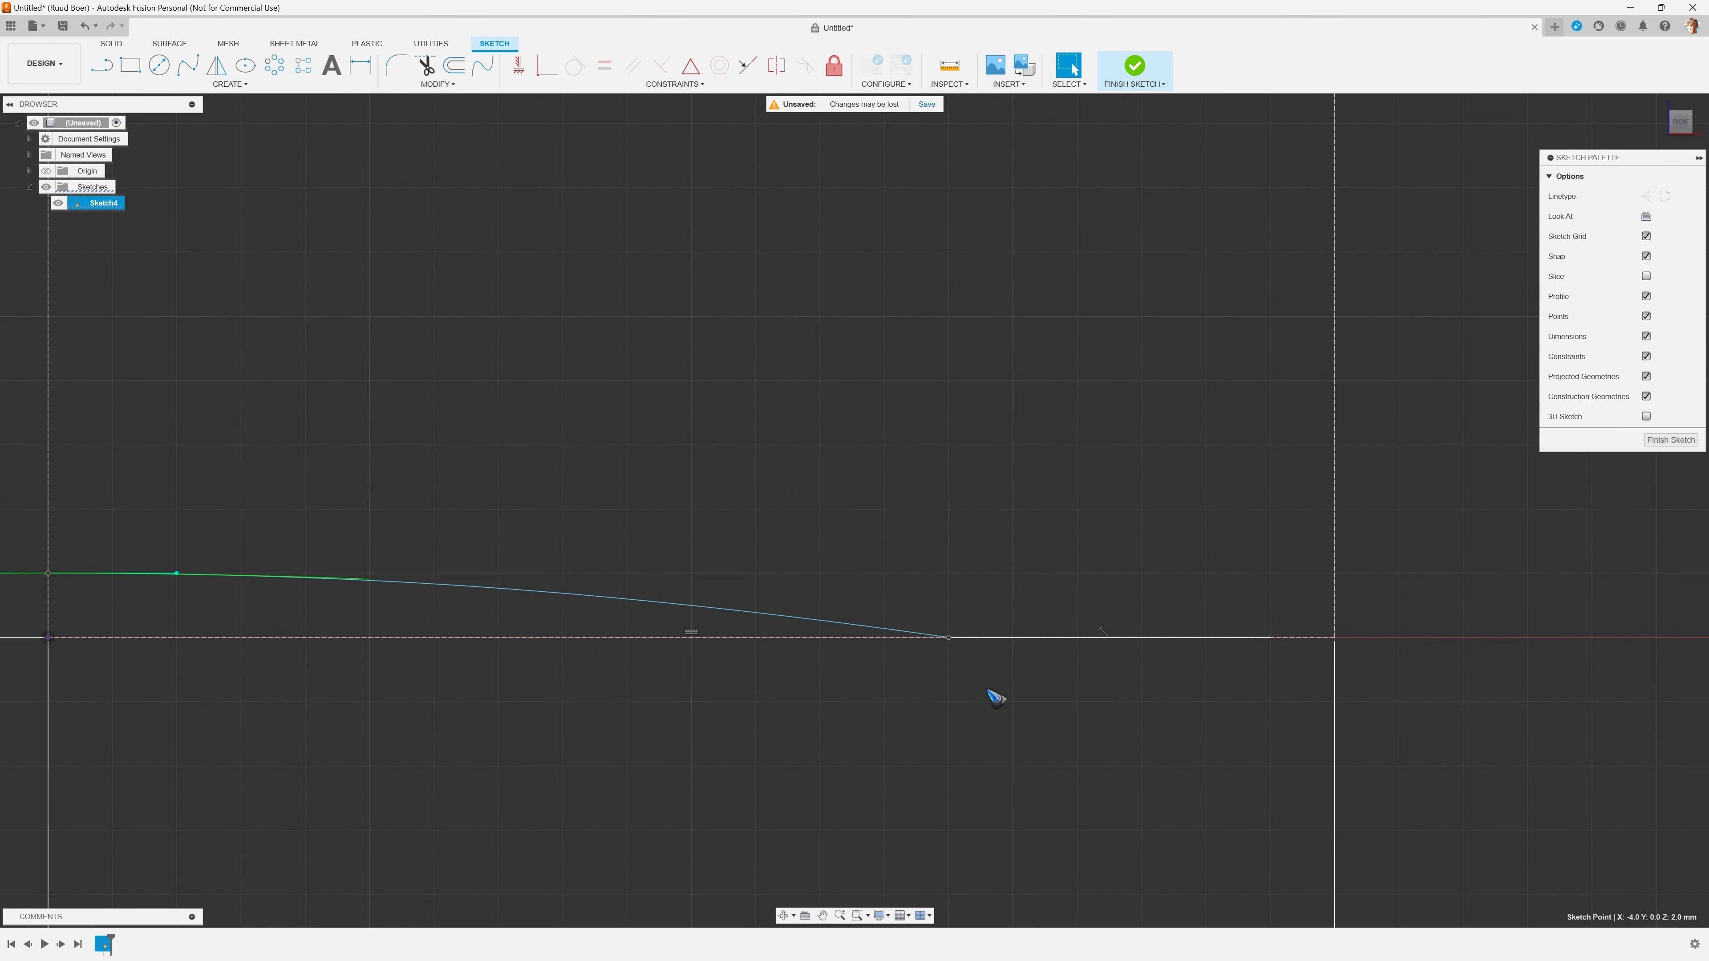
pyautogui.click(949, 637)
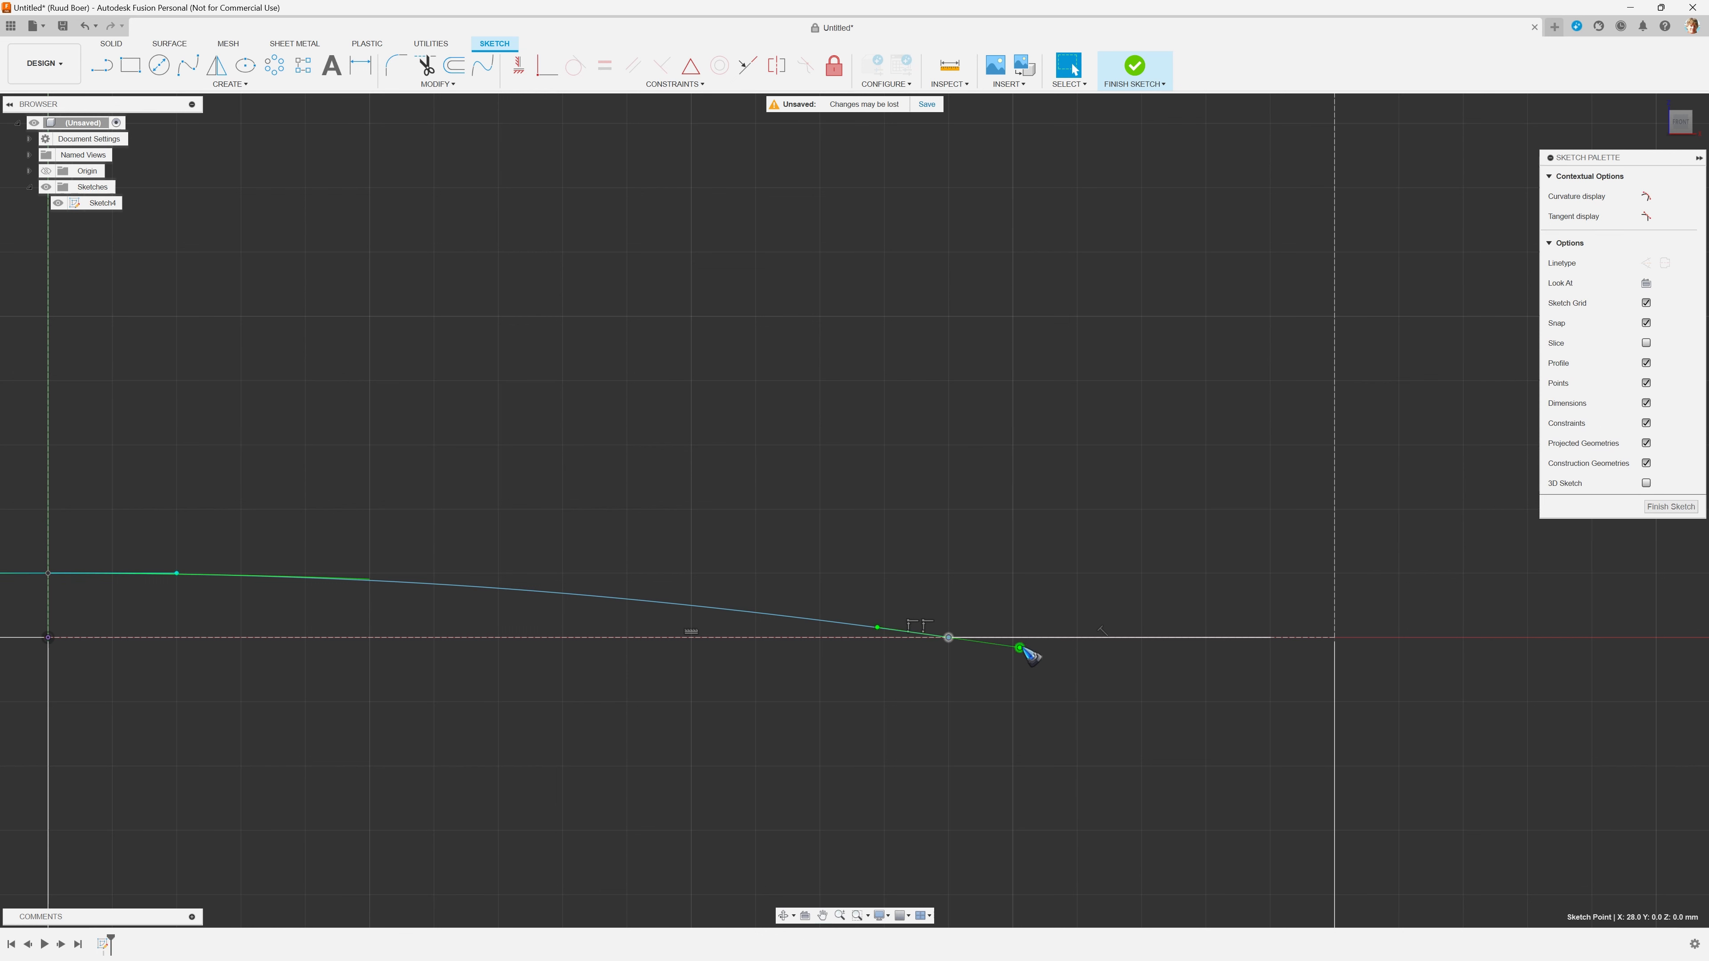
pyautogui.moveTo(1021, 649); pyautogui.dragTo(1080, 642)
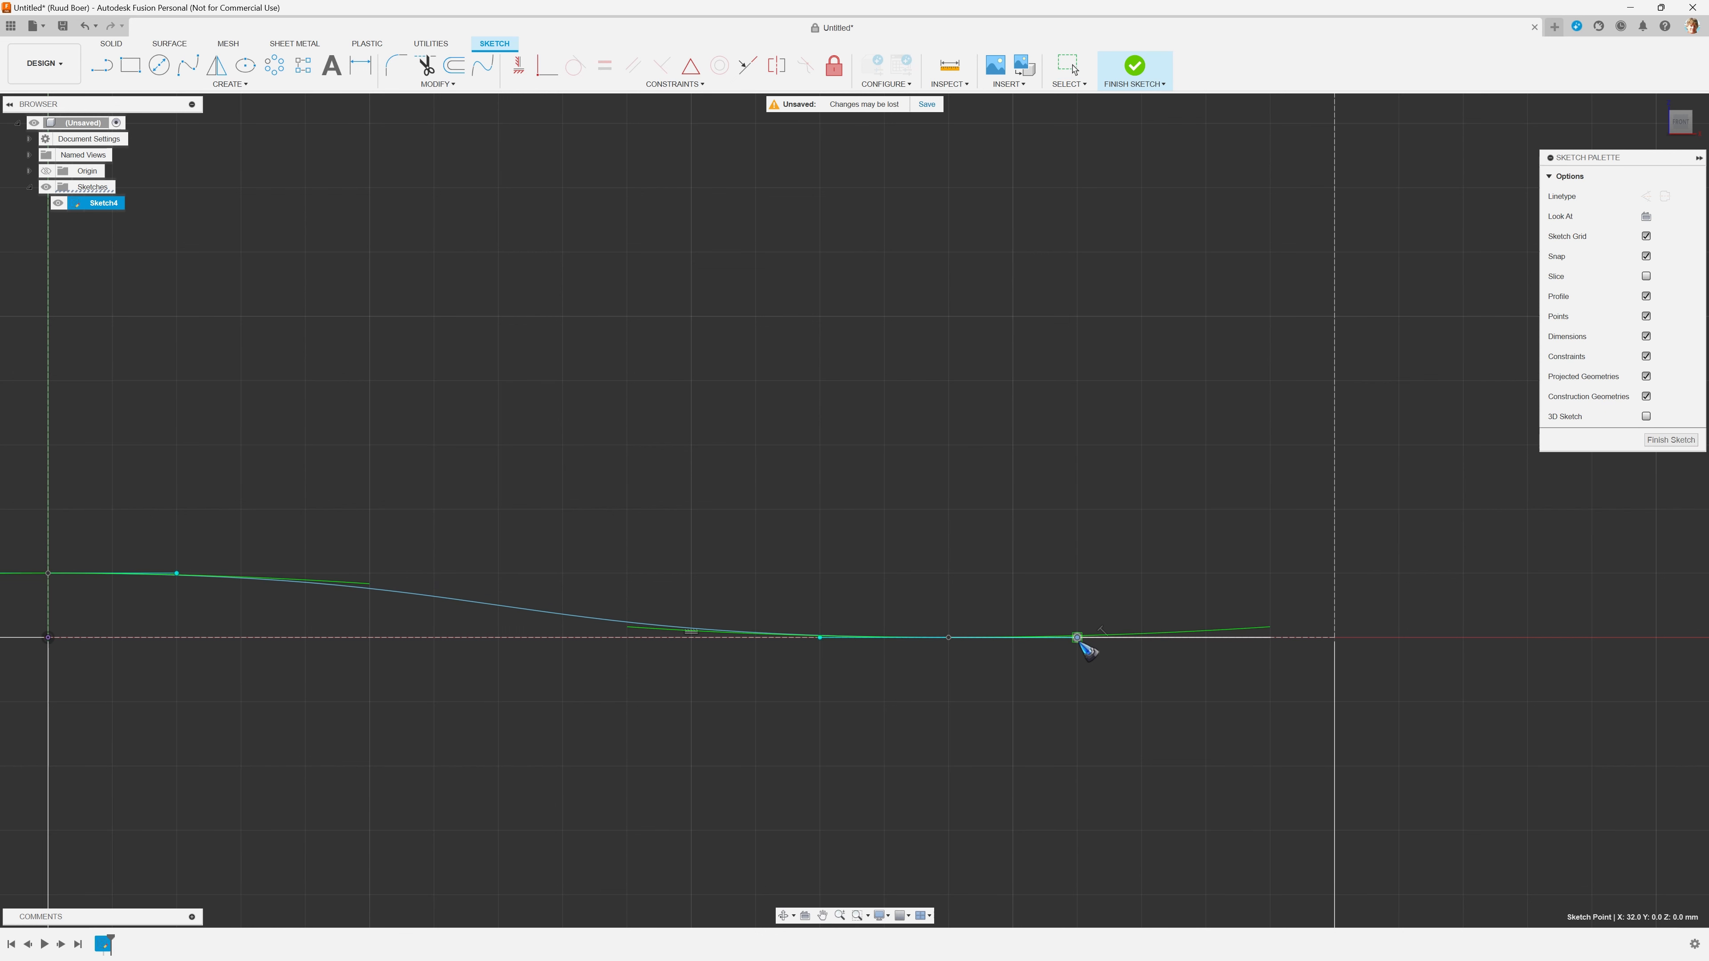
# Step: Start a fit point spline about 4 mm above the base line's outer end, adding points about 6 mm from the axis at heights 12 and 100 mm
pyautogui.scroll(-2, 1342, 695)
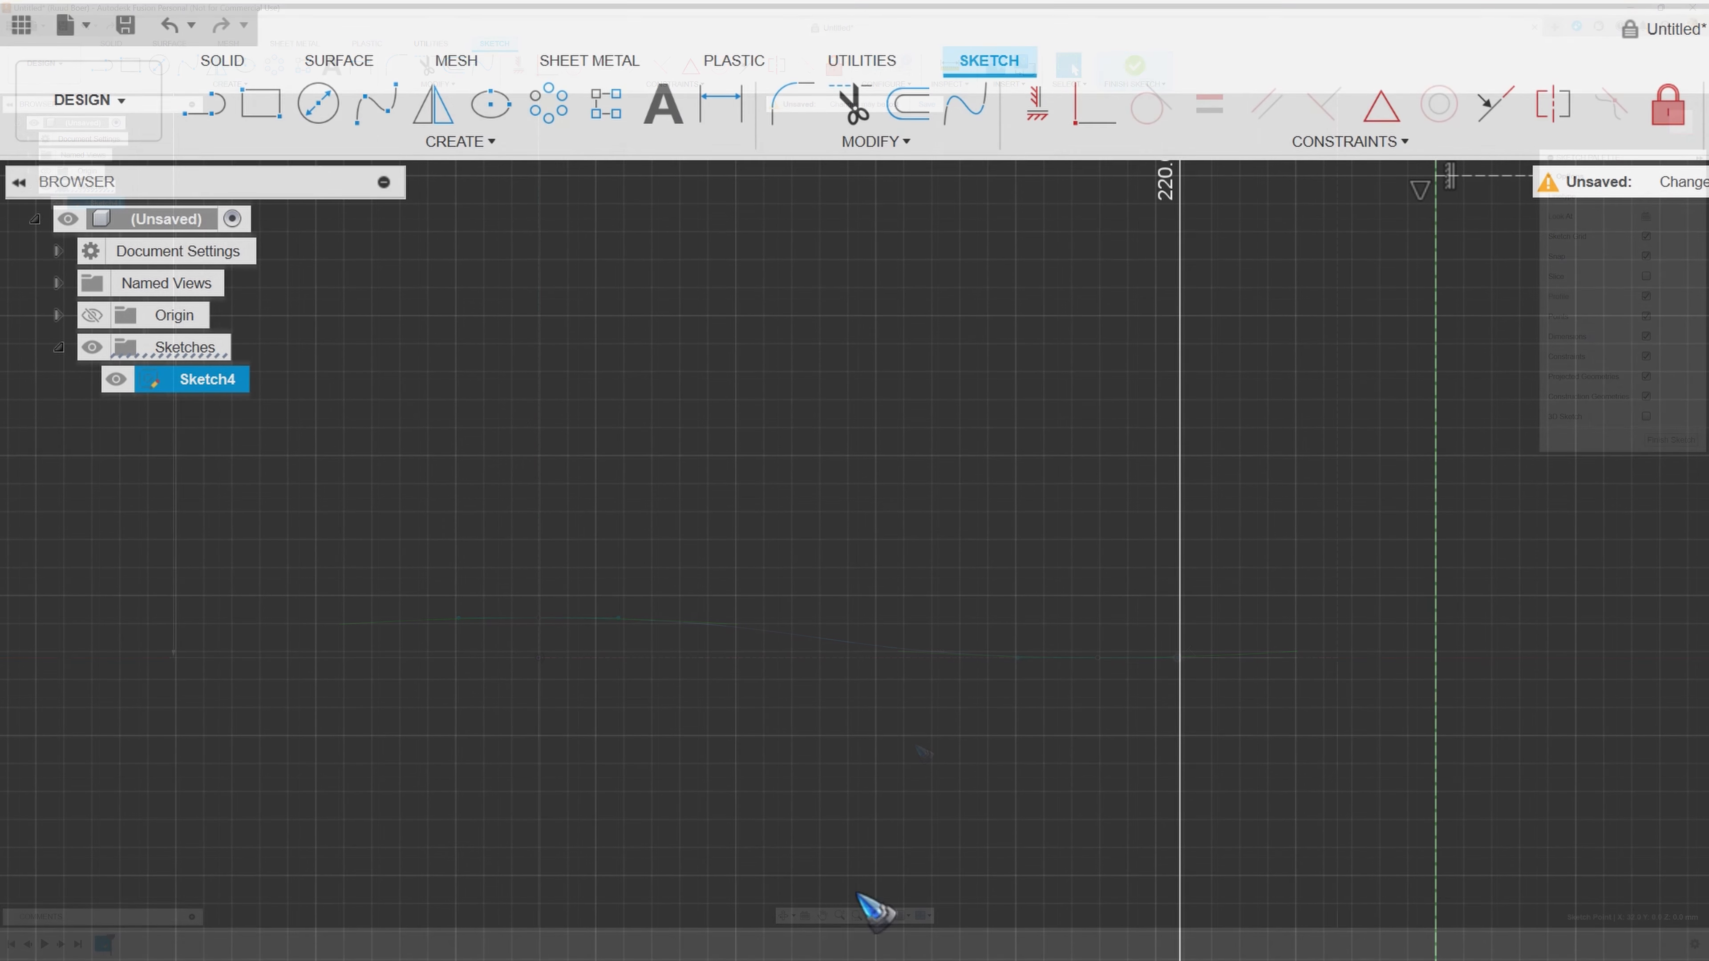
pyautogui.click(459, 143)
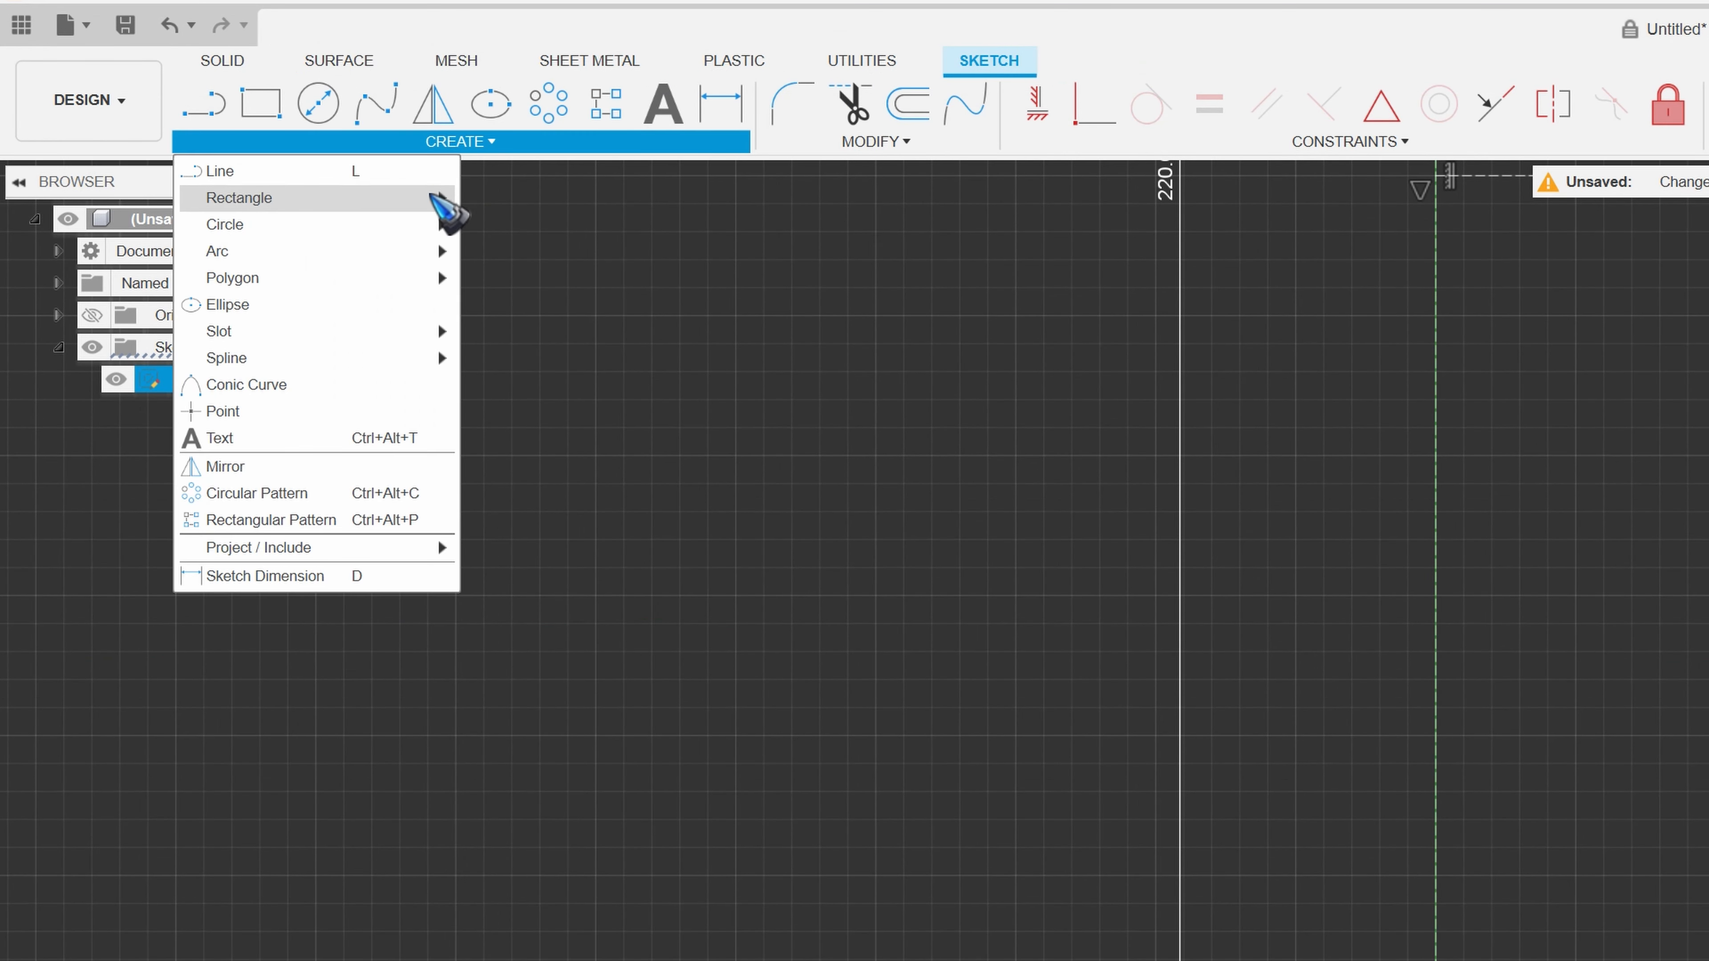
pyautogui.moveTo(386, 358)
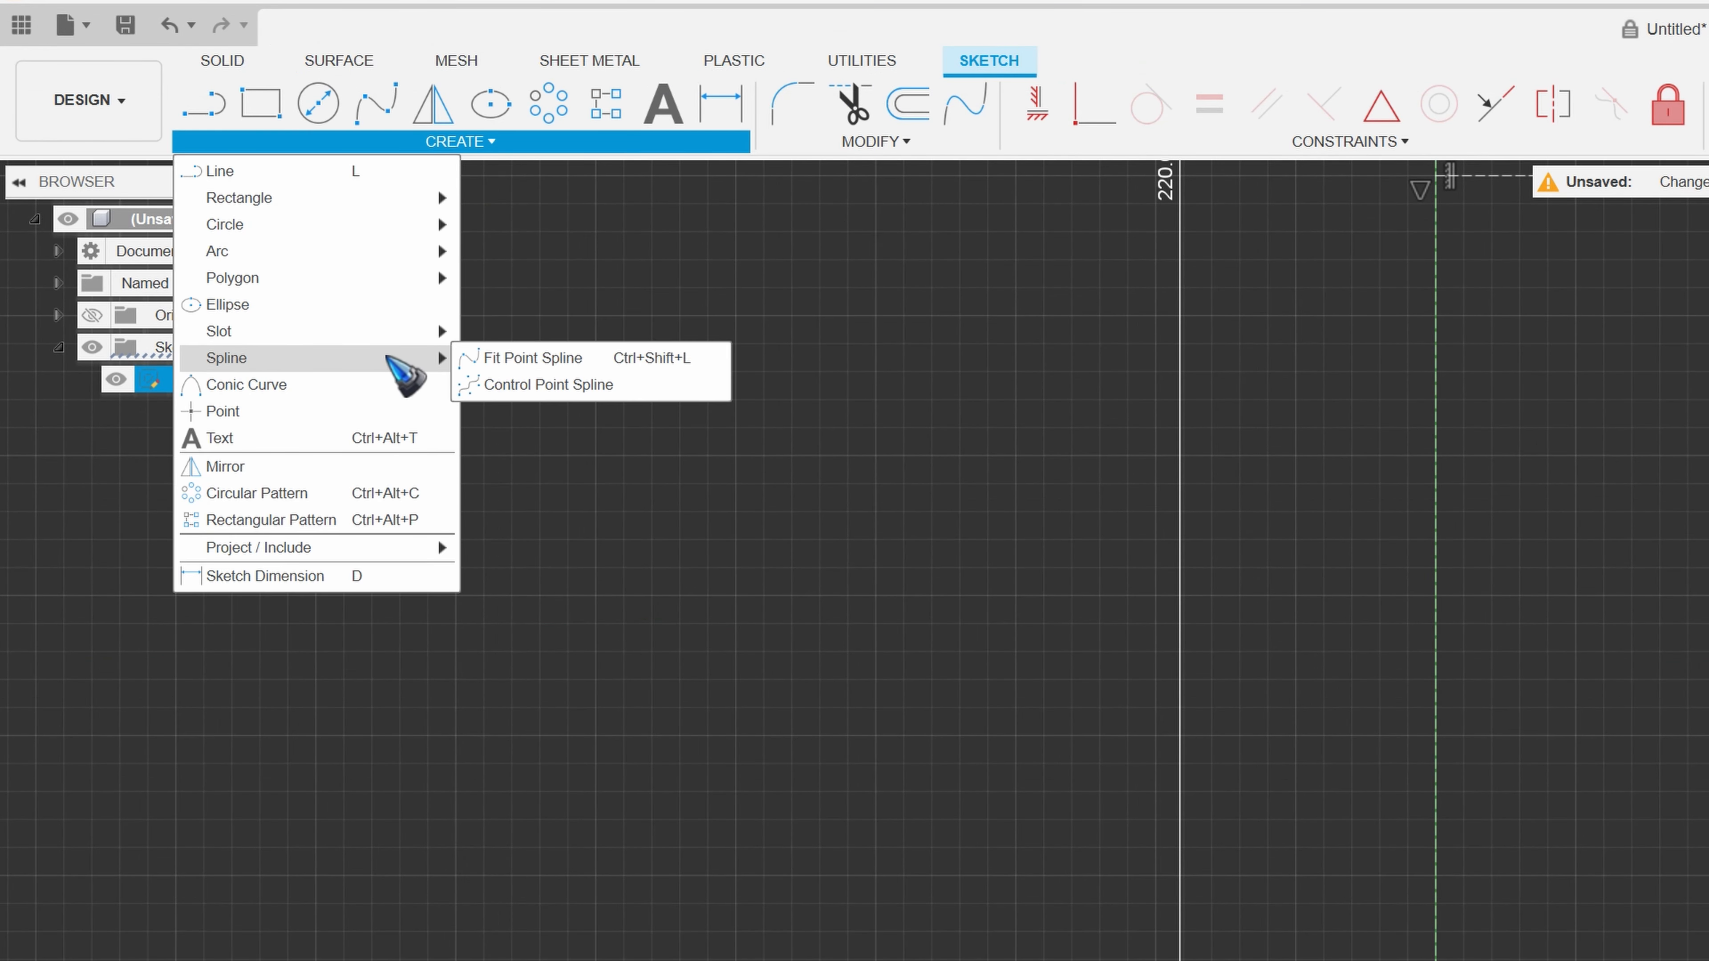
pyautogui.click(538, 358)
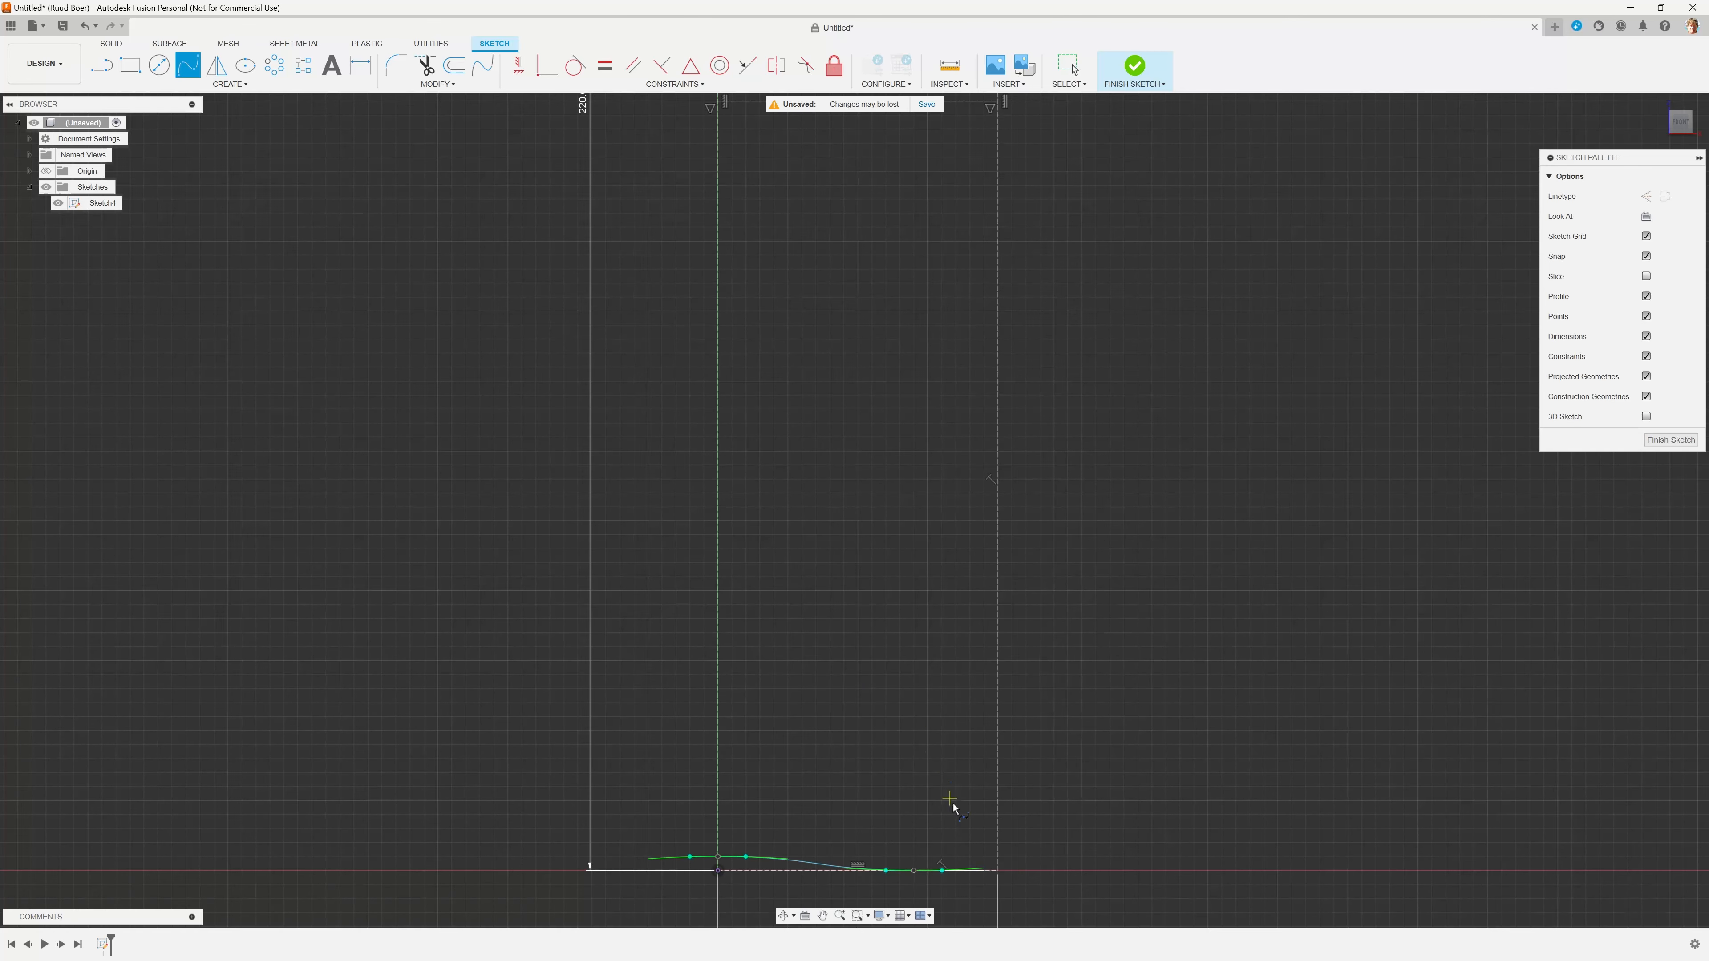
pyautogui.click(984, 843)
pyautogui.click(760, 786)
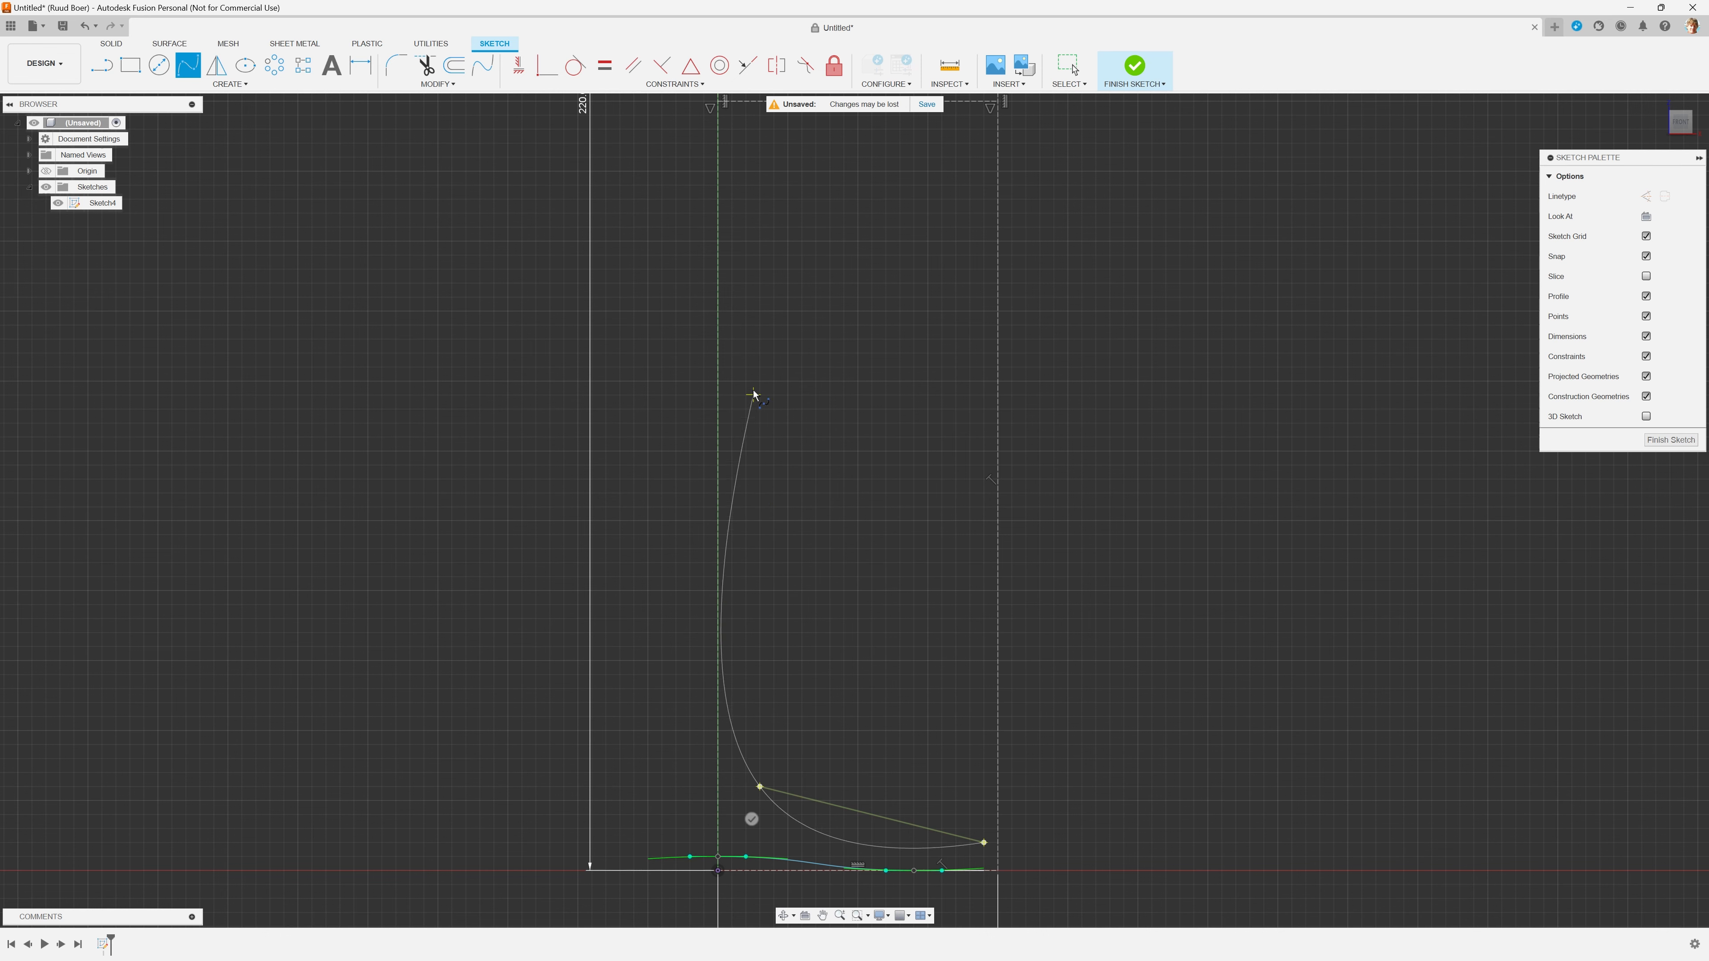
pyautogui.scroll(-5, 741, 674)
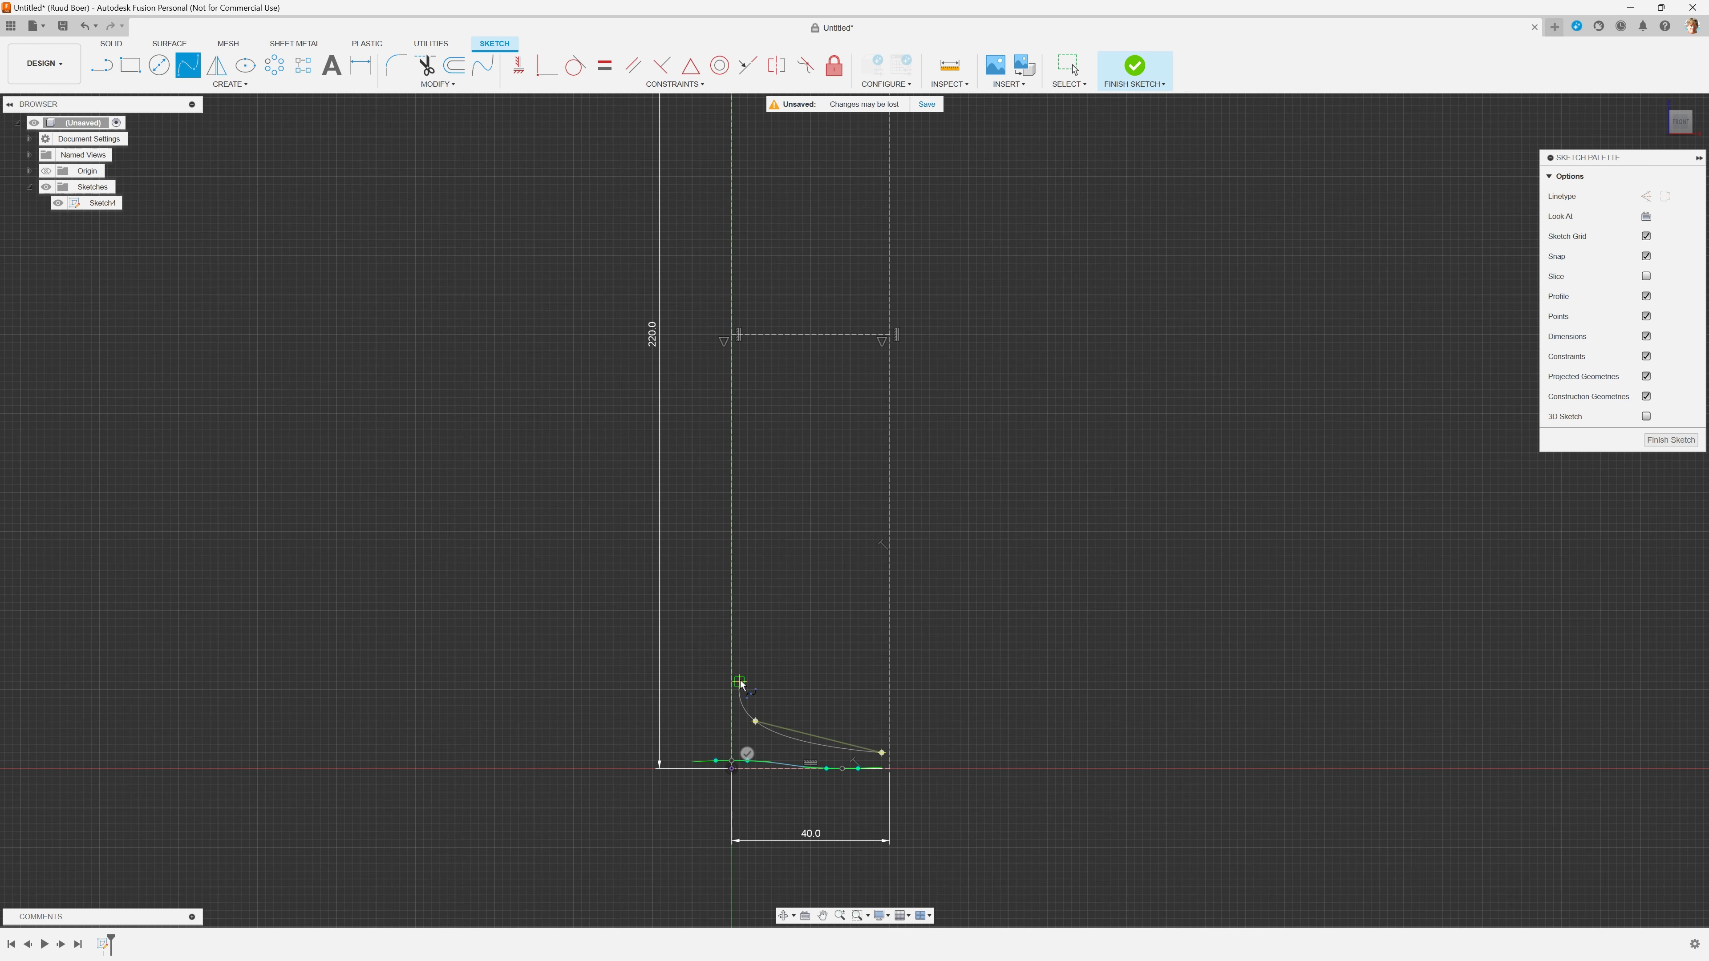
pyautogui.click(752, 437)
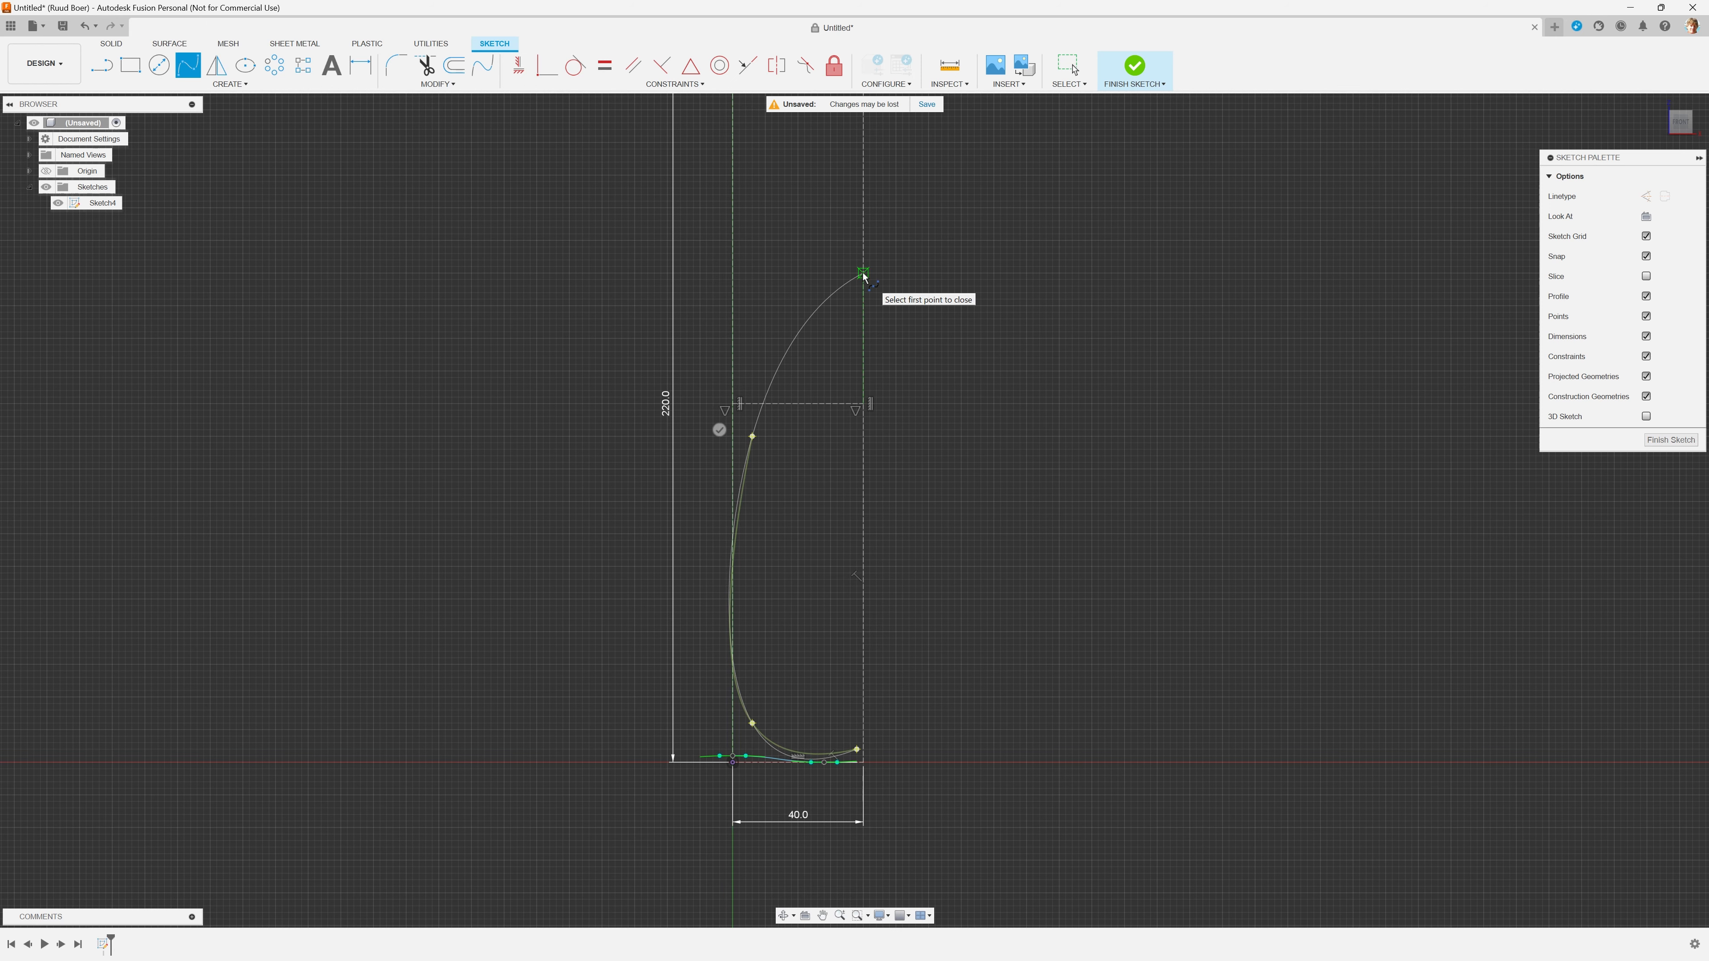
# Step: Continue the spline through the frame's outer side about 150 mm up and finish it on the top edge about 30 mm from the axis
pyautogui.click(864, 273)
pyautogui.scroll(-3, 891, 663)
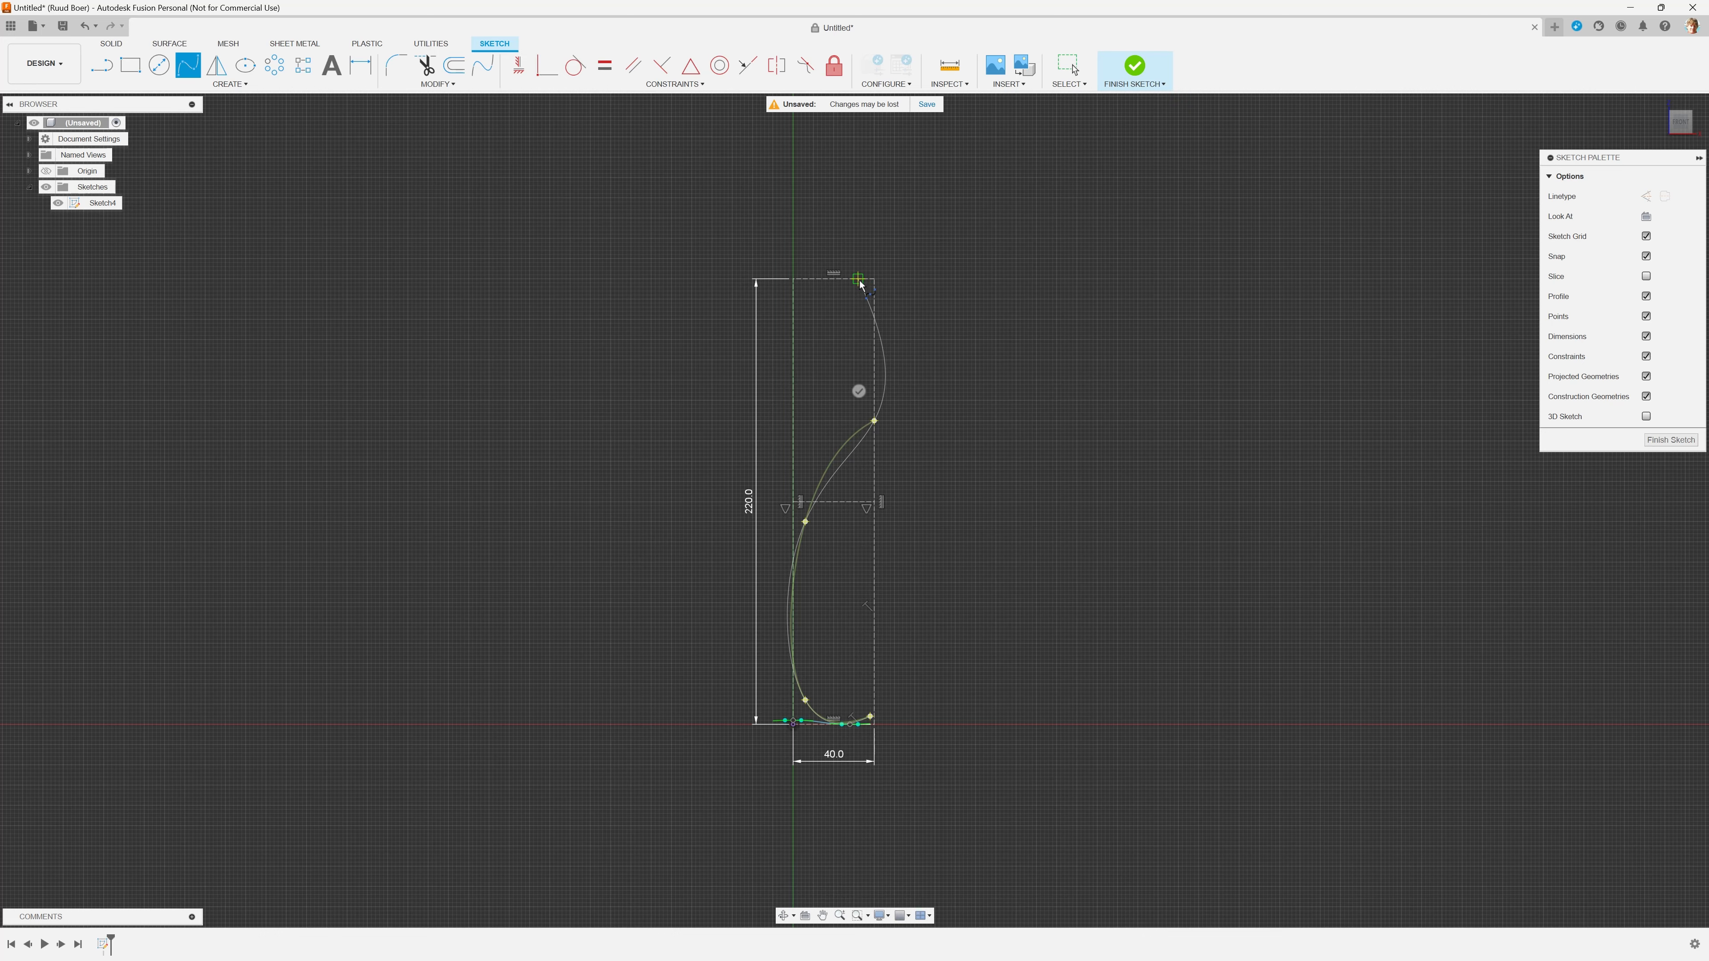
pyautogui.scroll(3, 860, 282)
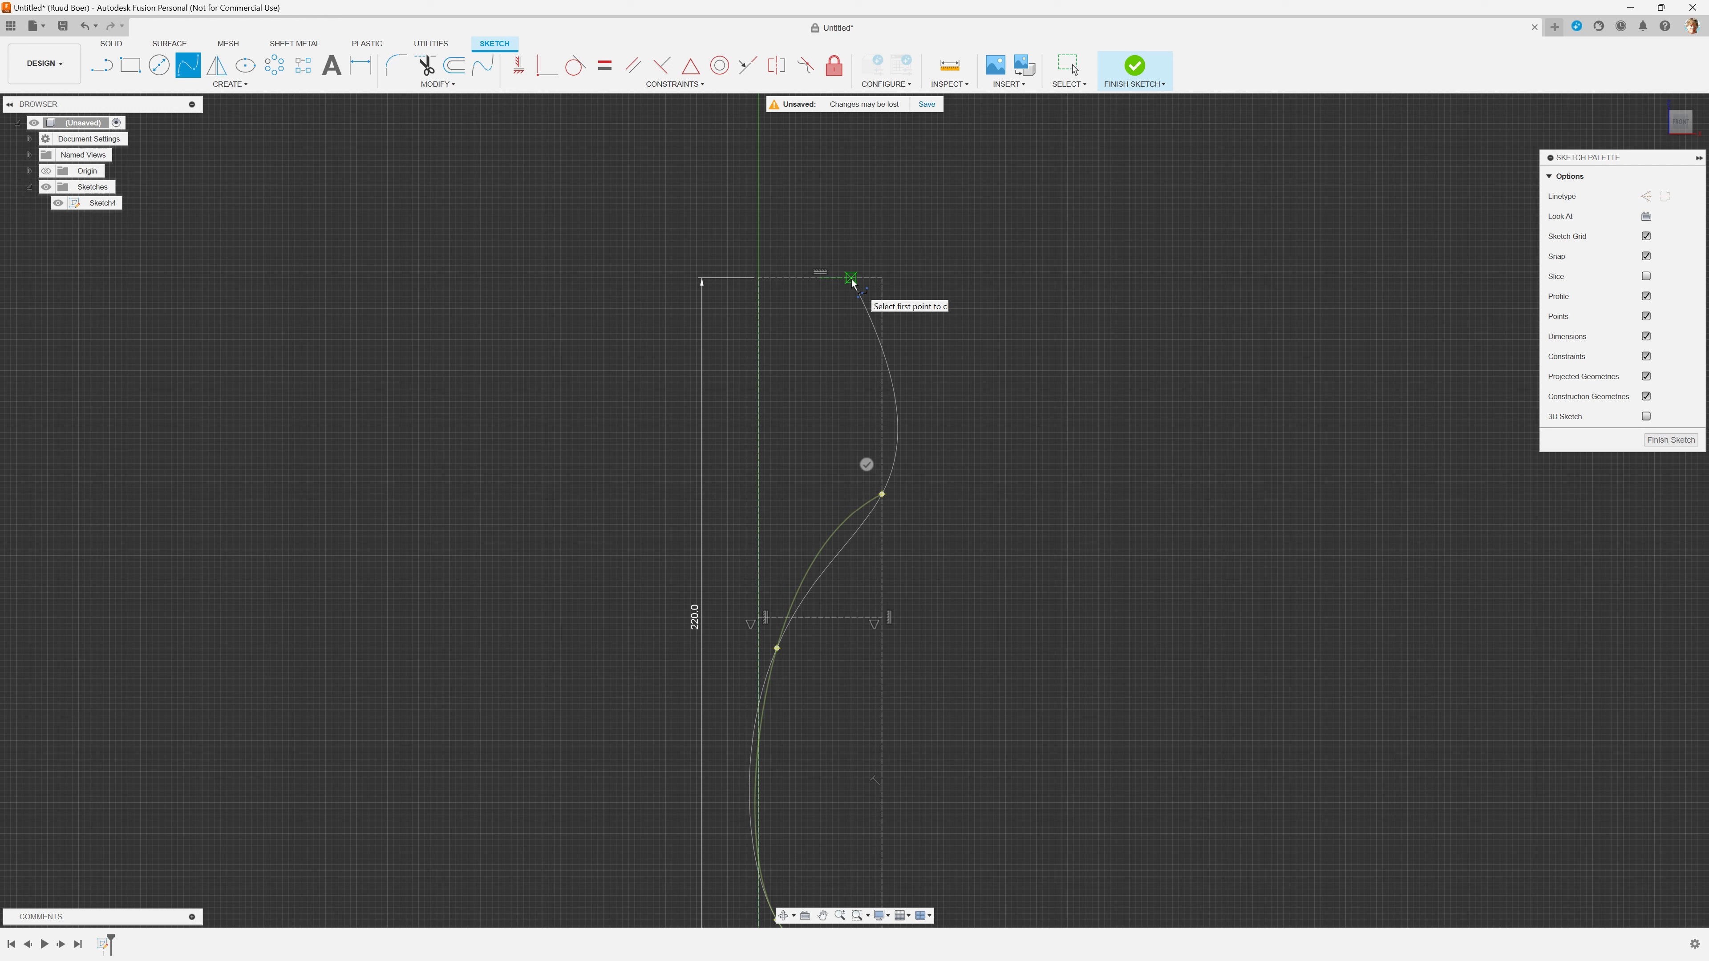
pyautogui.click(851, 278)
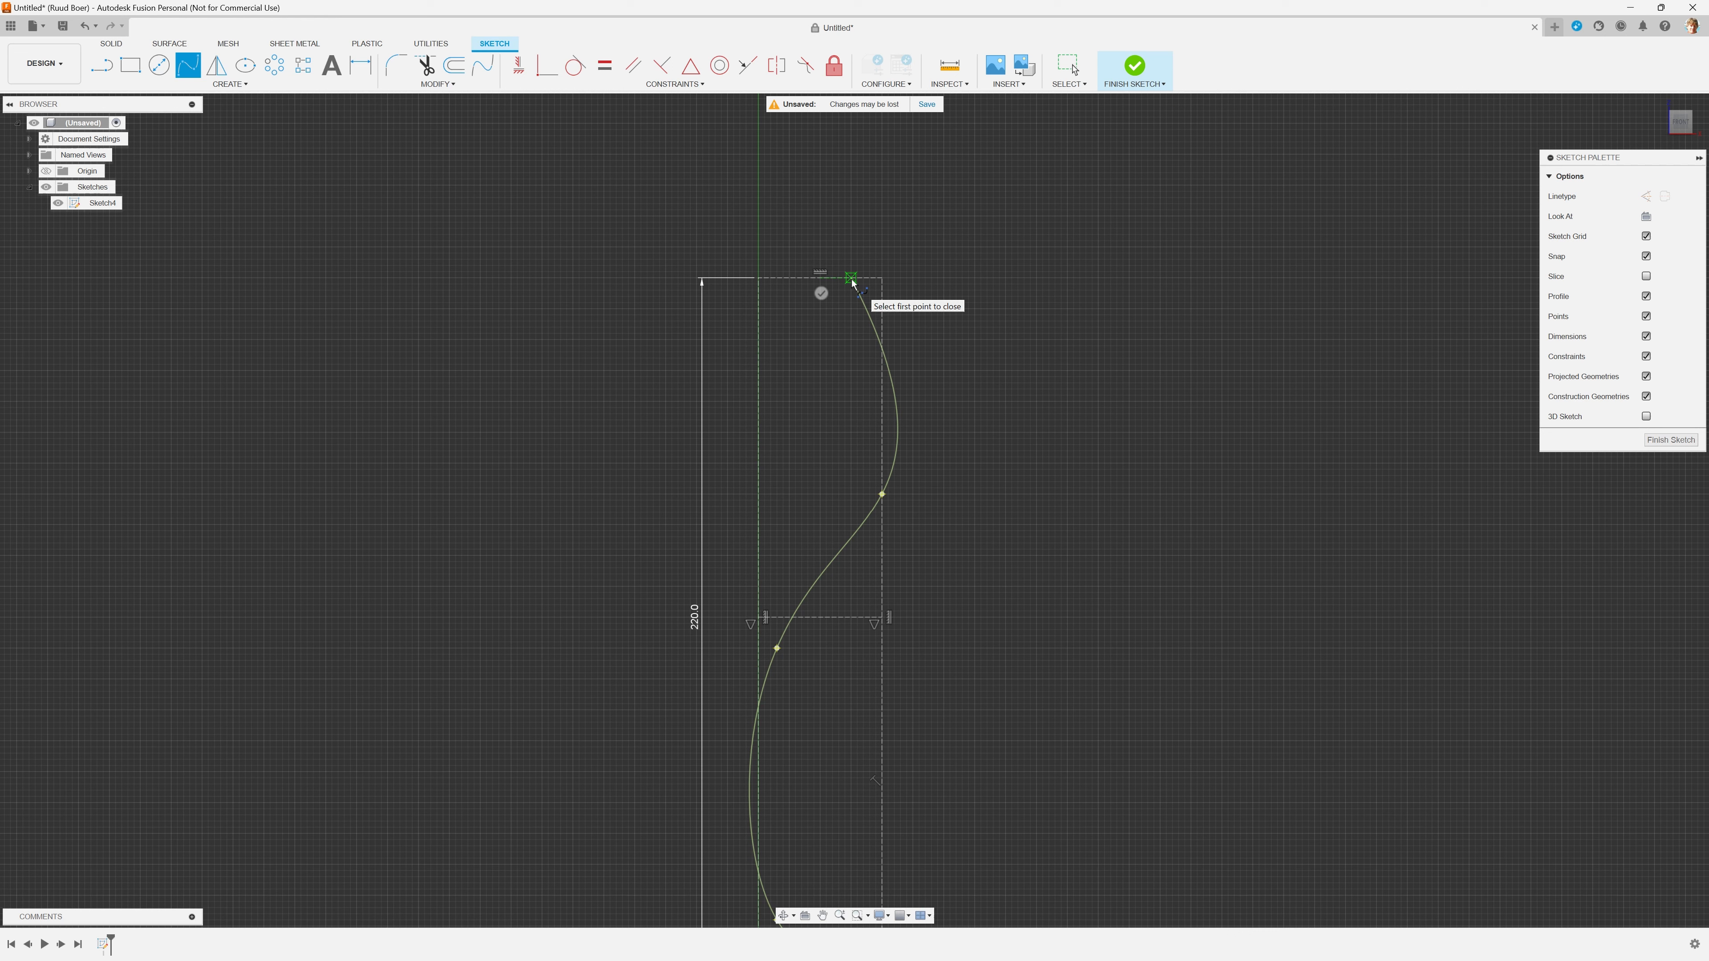
pyautogui.click(851, 279)
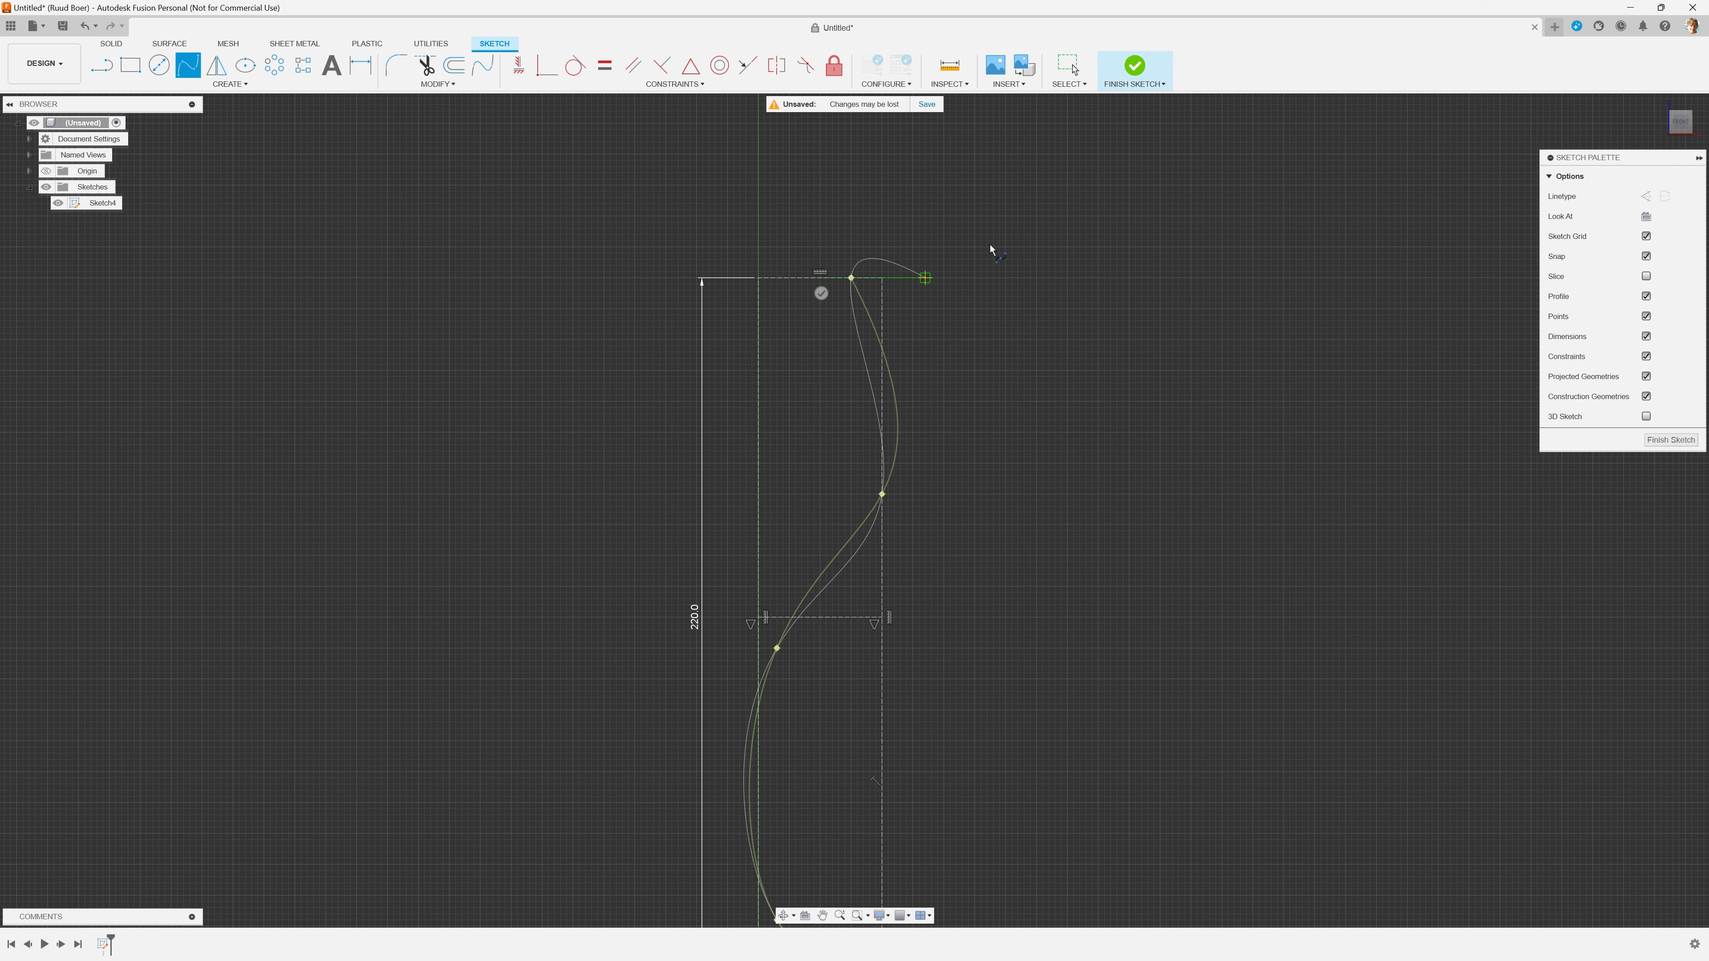
pyautogui.click(820, 296)
pyautogui.scroll(-1, 1136, 221)
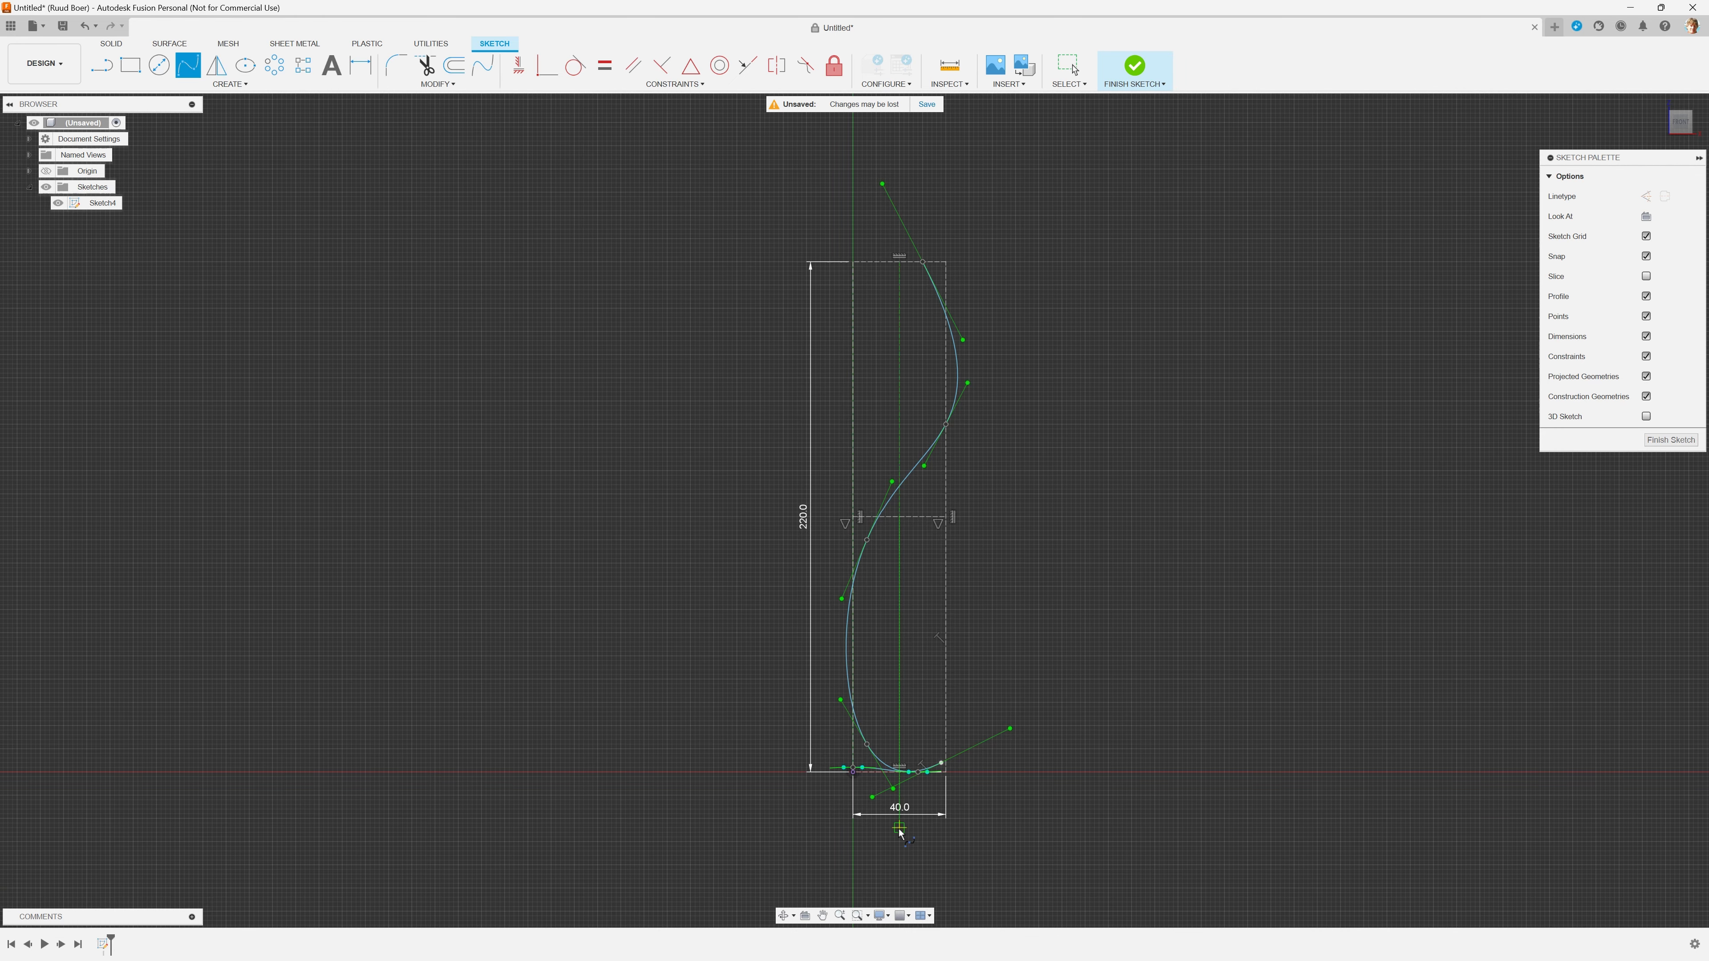
pyautogui.scroll(2, 908, 819)
pyautogui.scroll(4, 908, 818)
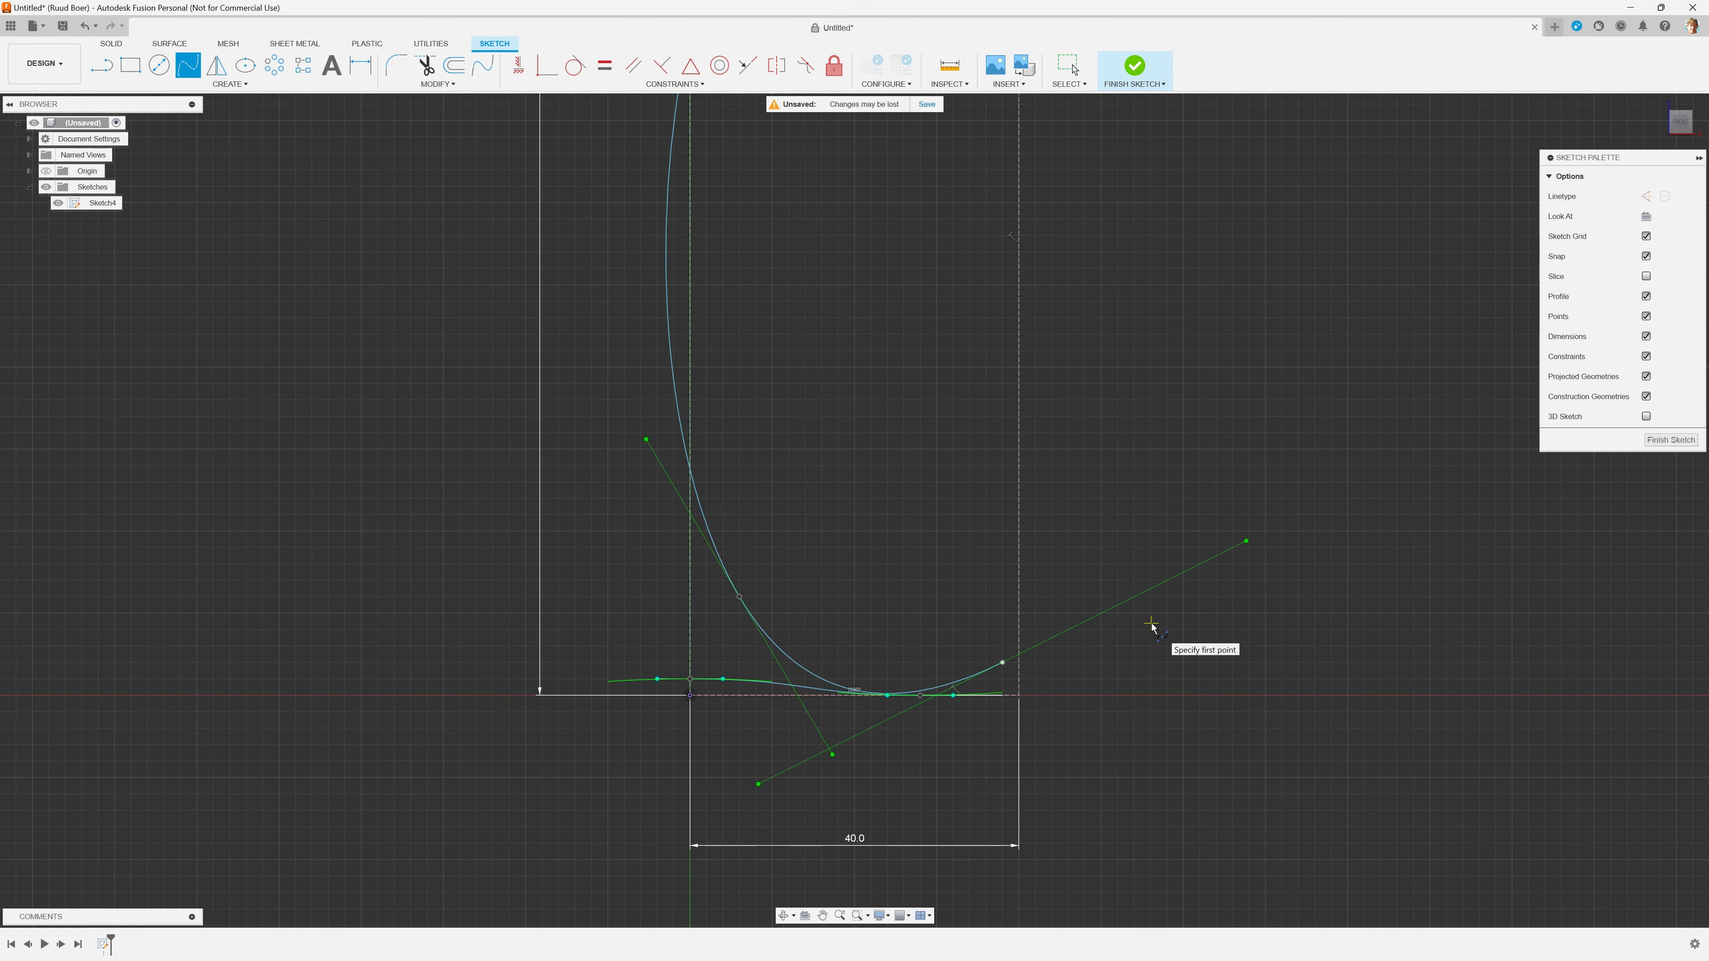
pyautogui.press('Escape')
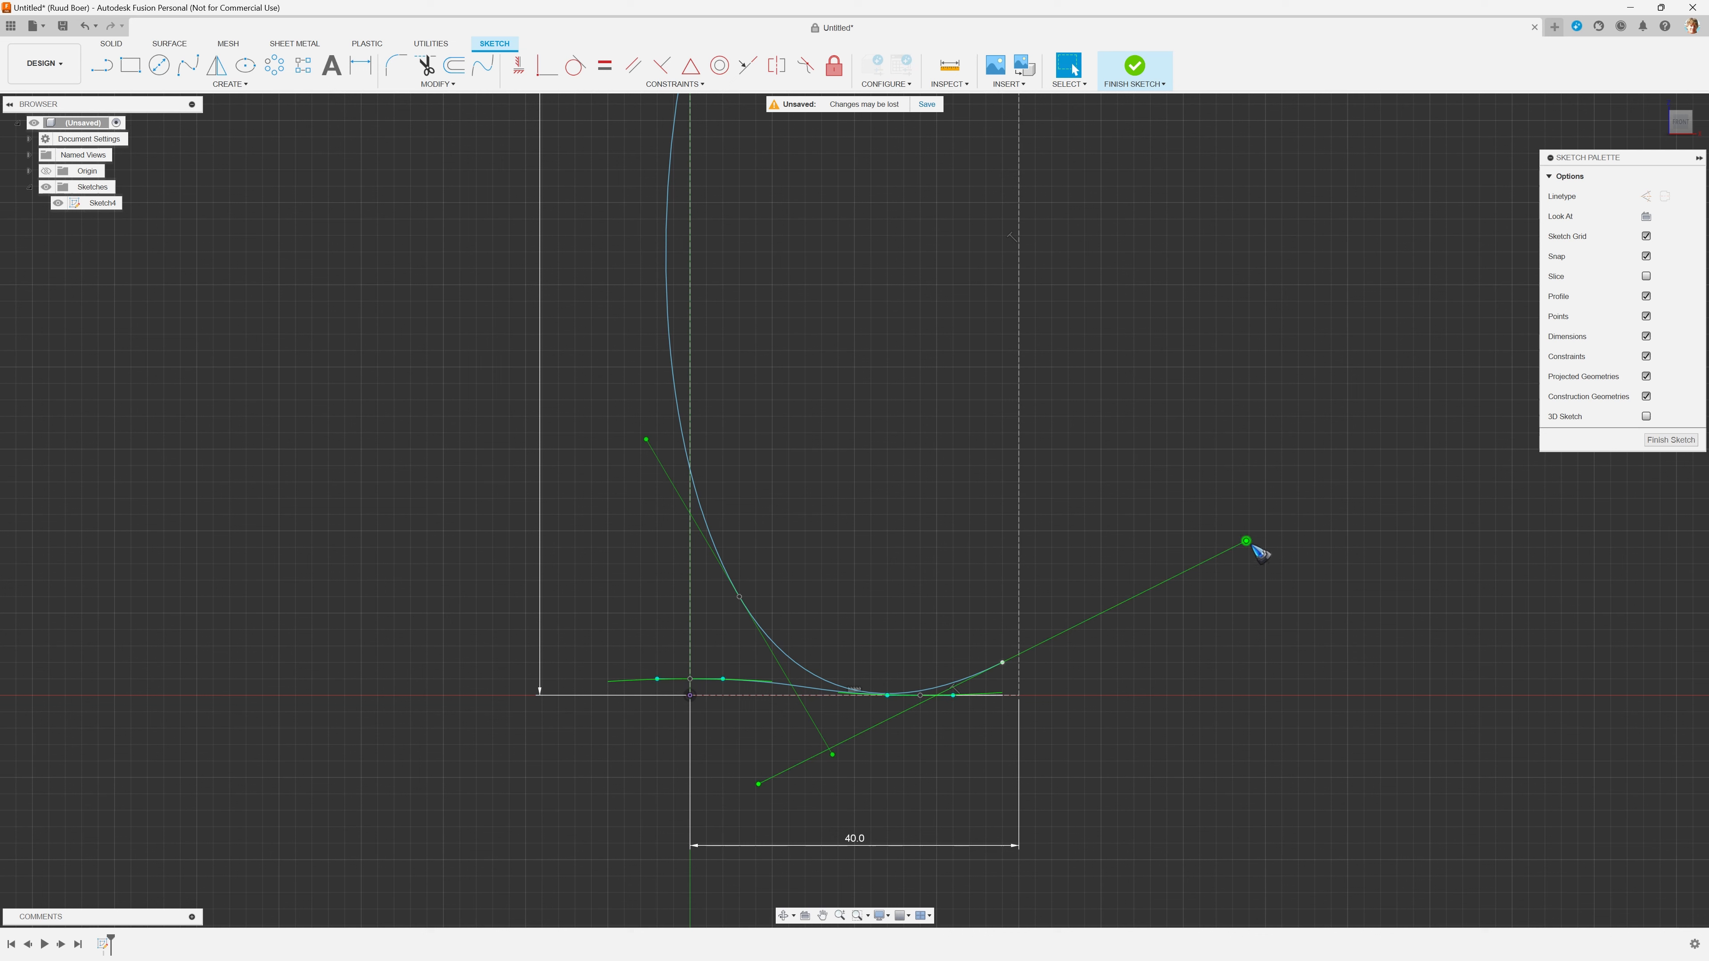
# Step: Tilt the tangent handle at the foot's outer end down and outward, and make the handle at the lower stem point steeper
pyautogui.moveTo(1247, 540); pyautogui.dragTo(1234, 720)
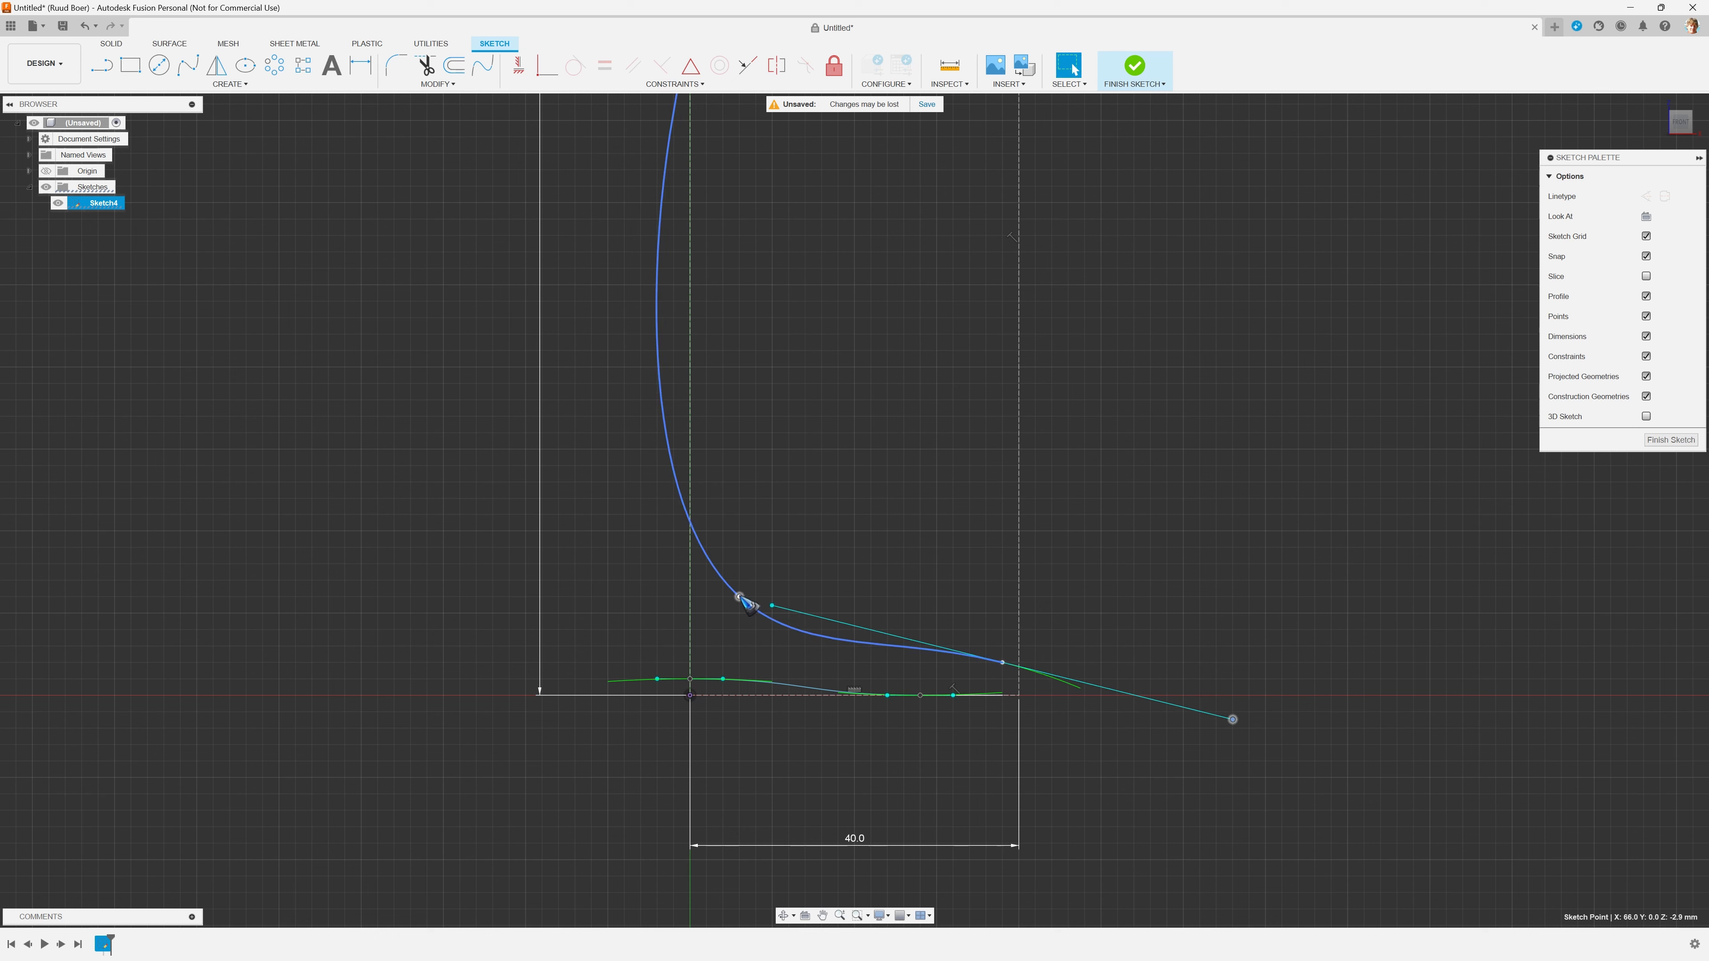
pyautogui.click(740, 598)
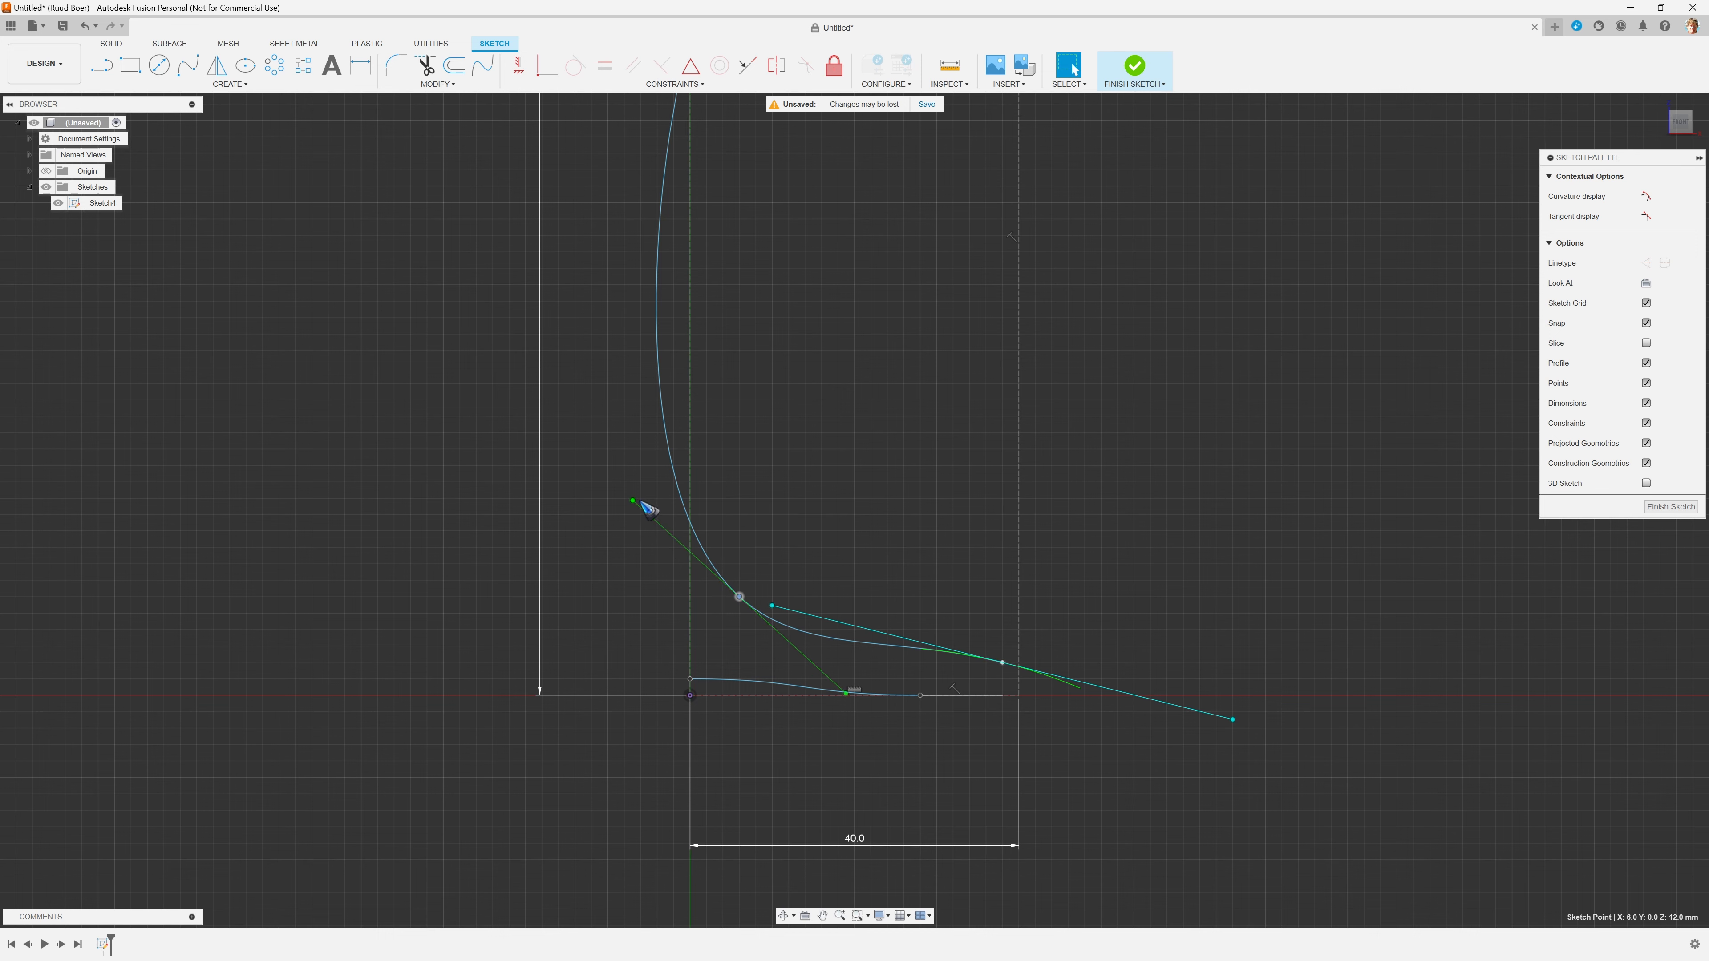
pyautogui.moveTo(633, 502); pyautogui.dragTo(678, 379)
# Step: Steepen the tangent handle at the upper stem point, placing its lower end about 2 mm from the axis and 81 mm up
pyautogui.scroll(-3, 932, 926)
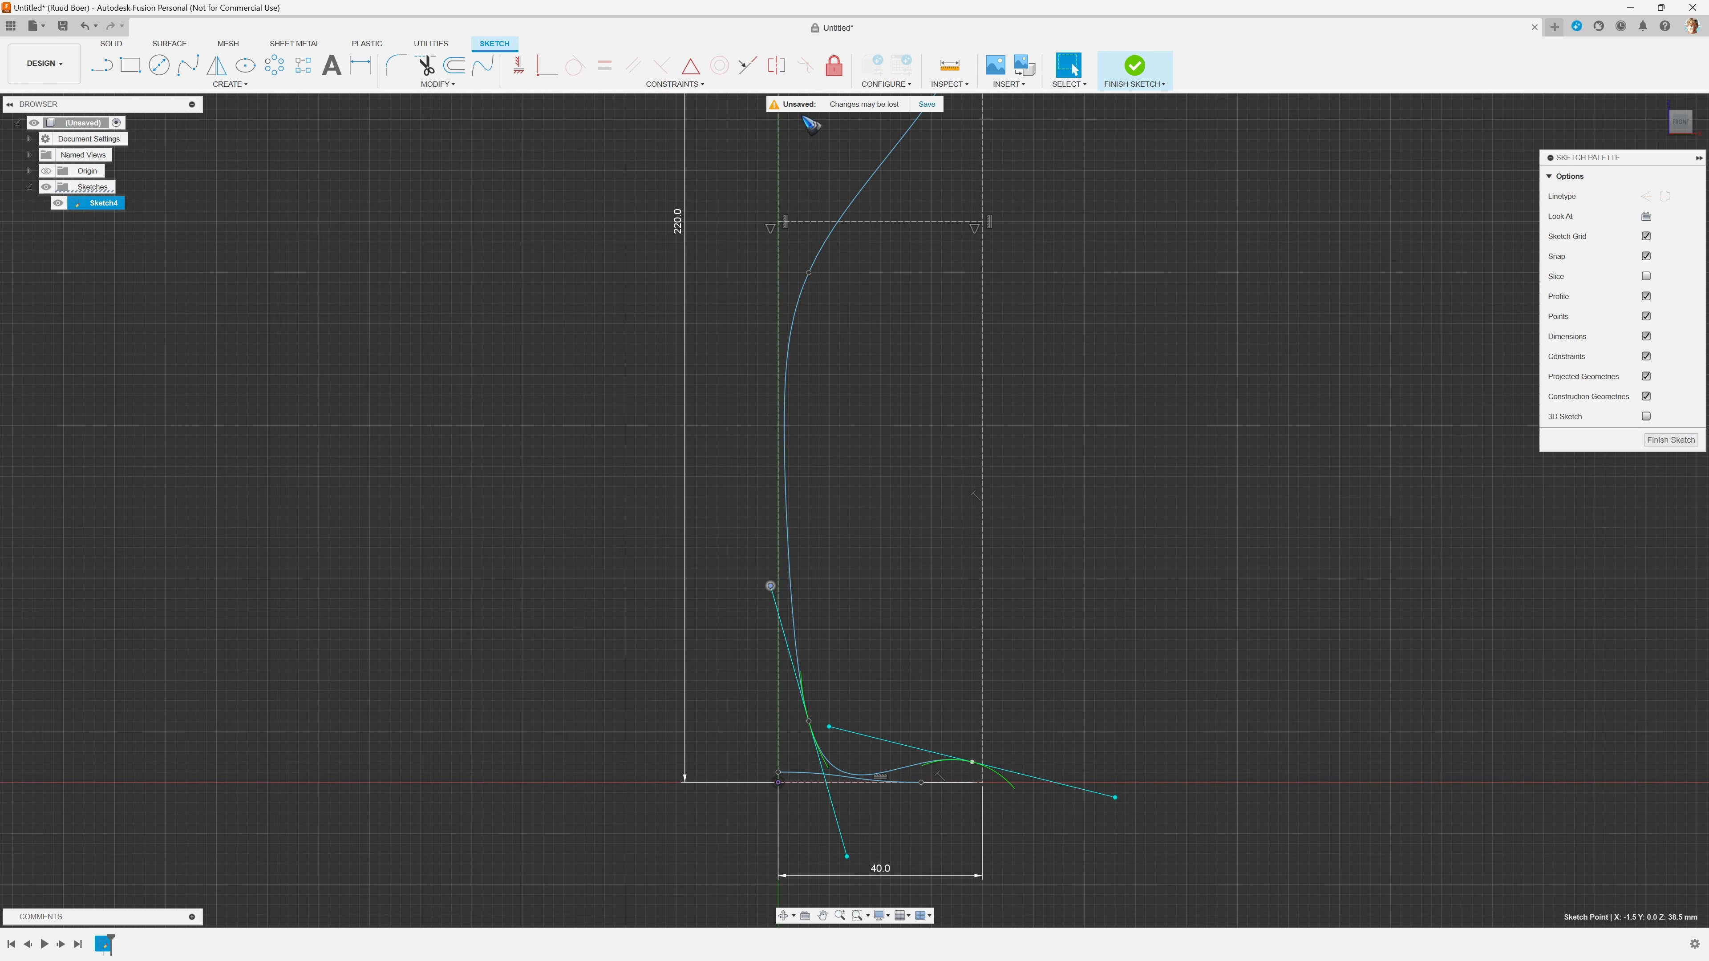
pyautogui.click(809, 272)
pyautogui.moveTo(769, 364); pyautogui.dragTo(787, 370)
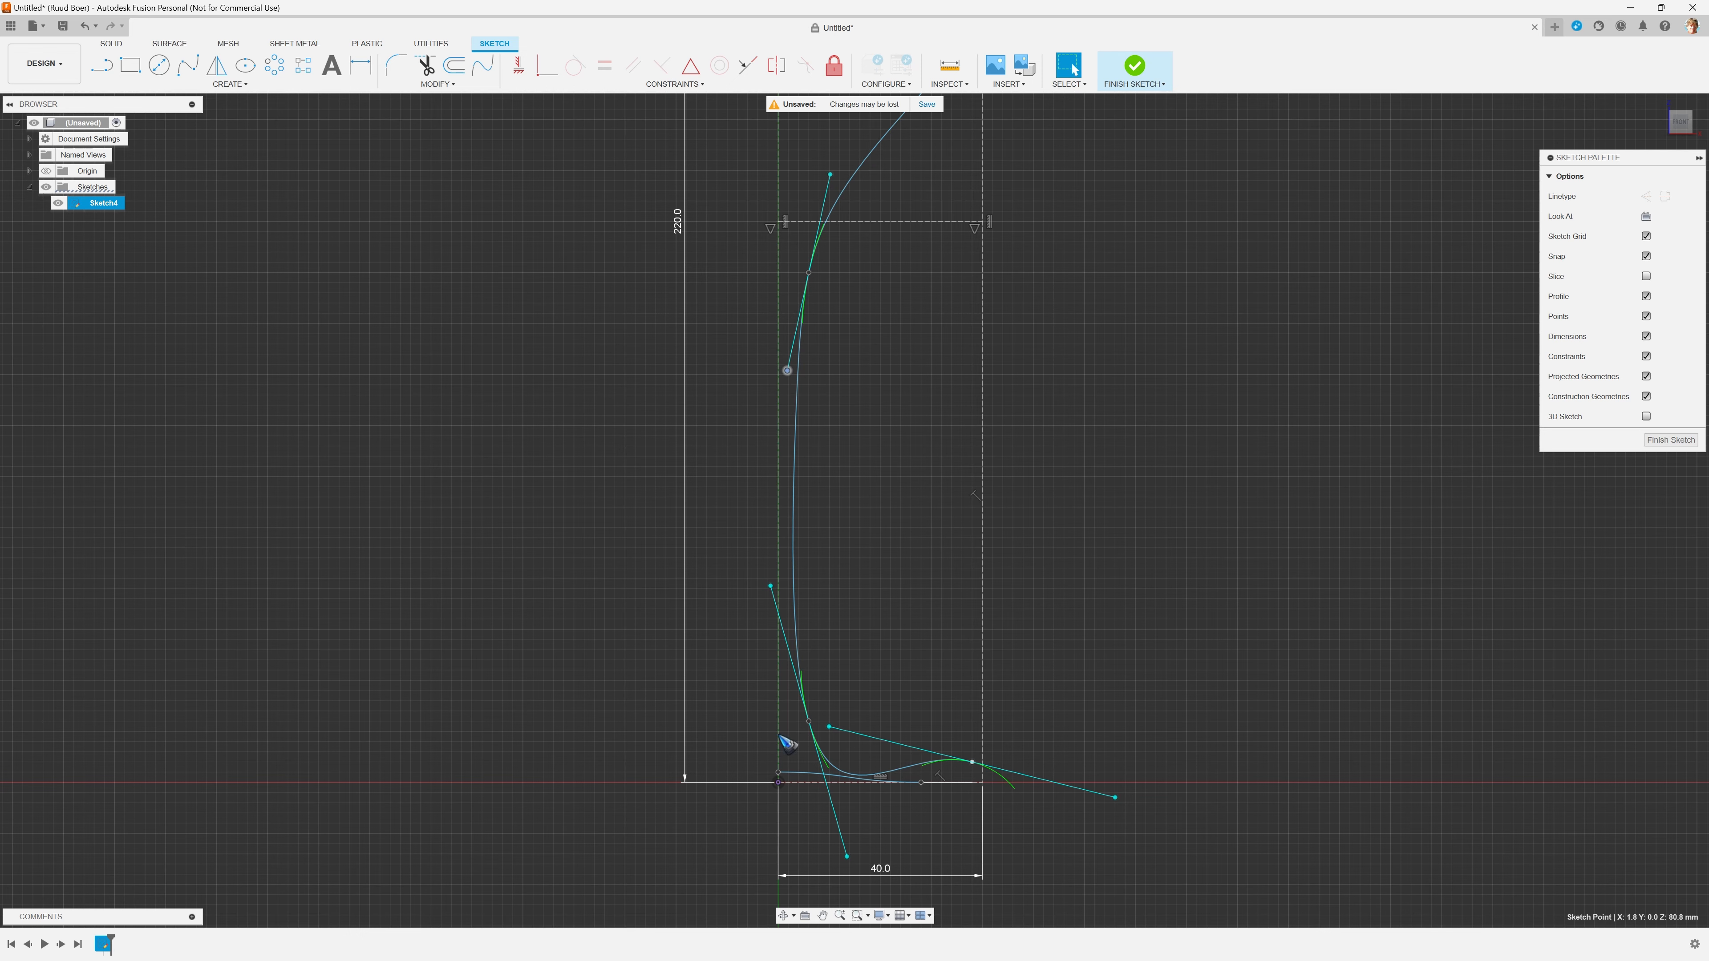
# Step: Shorten the tangent handle at the foot's outer end, placing its inner end about 22 mm from the axis, and shorten the lower stem point's handle
pyautogui.scroll(5, 875, 818)
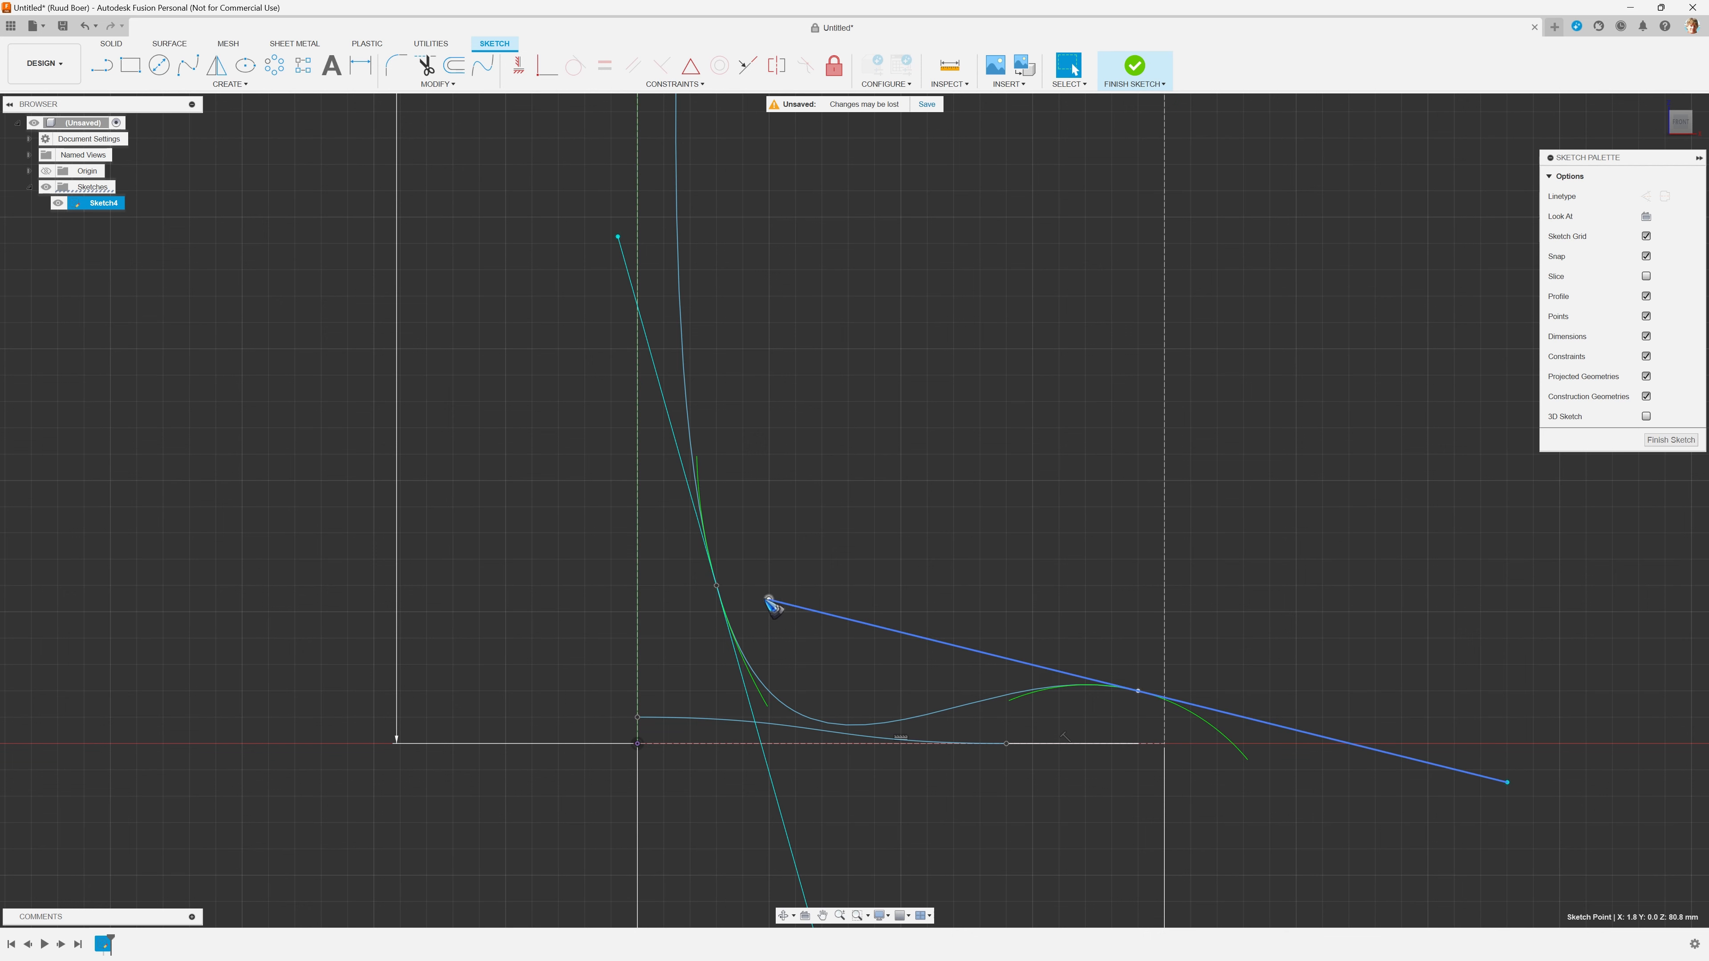
pyautogui.moveTo(769, 599); pyautogui.dragTo(925, 644)
pyautogui.scroll(-2, 866, 449)
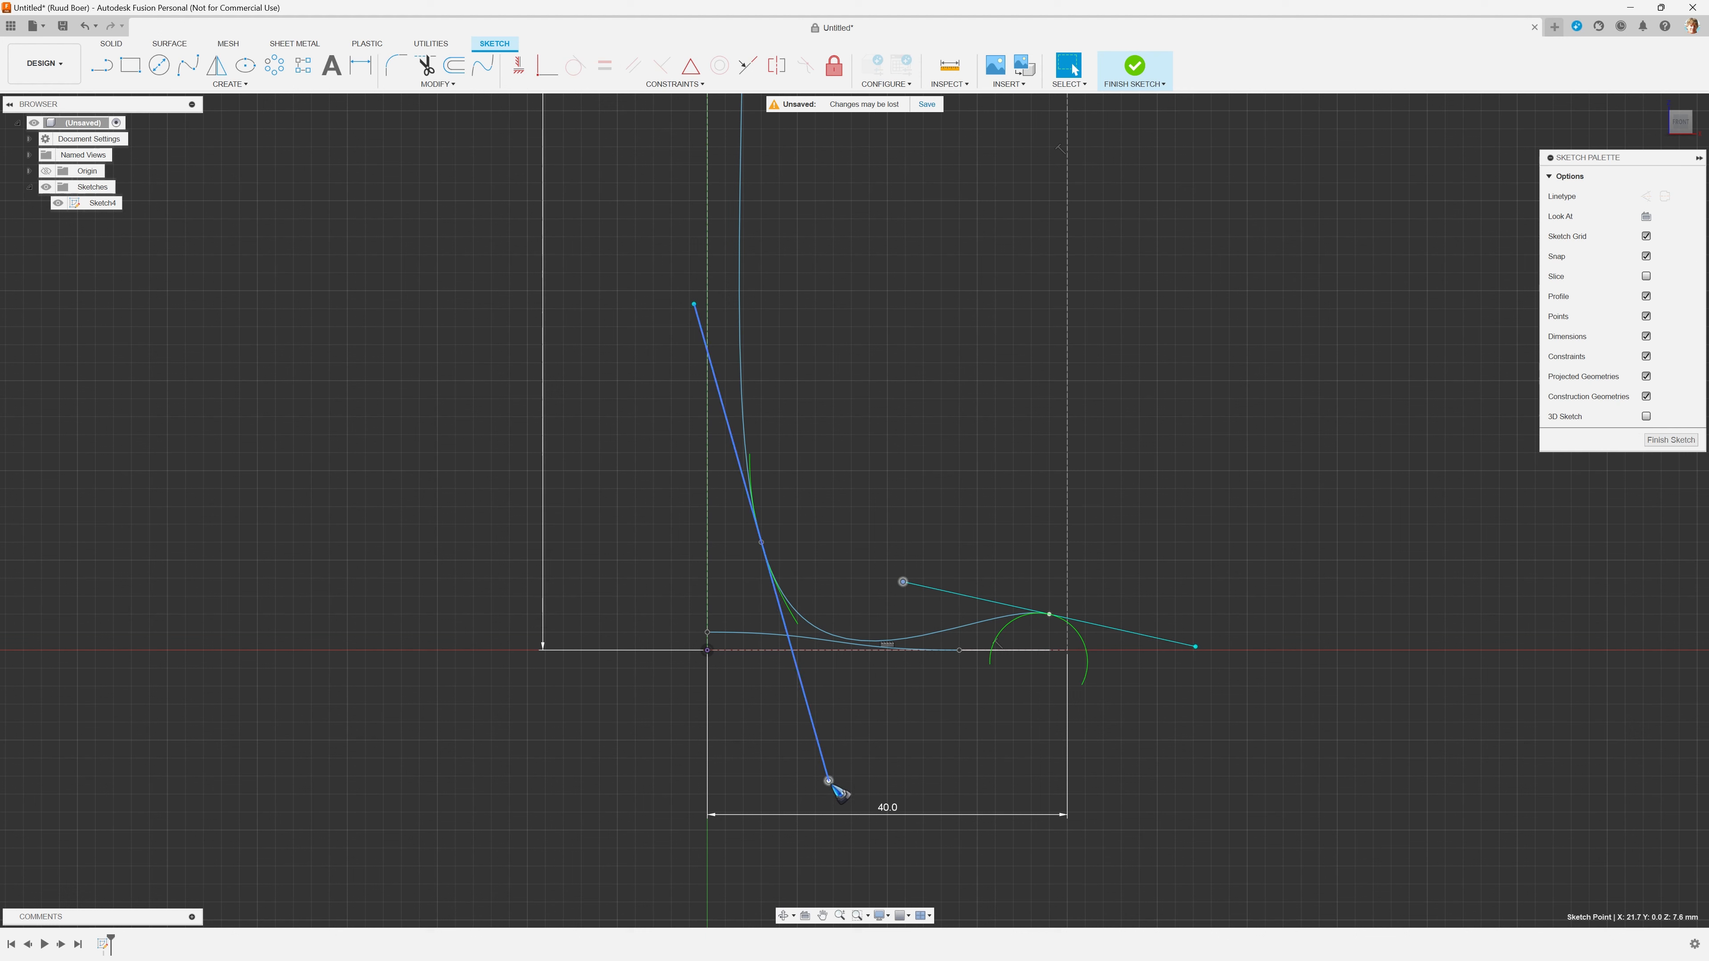
pyautogui.moveTo(829, 781); pyautogui.dragTo(791, 636)
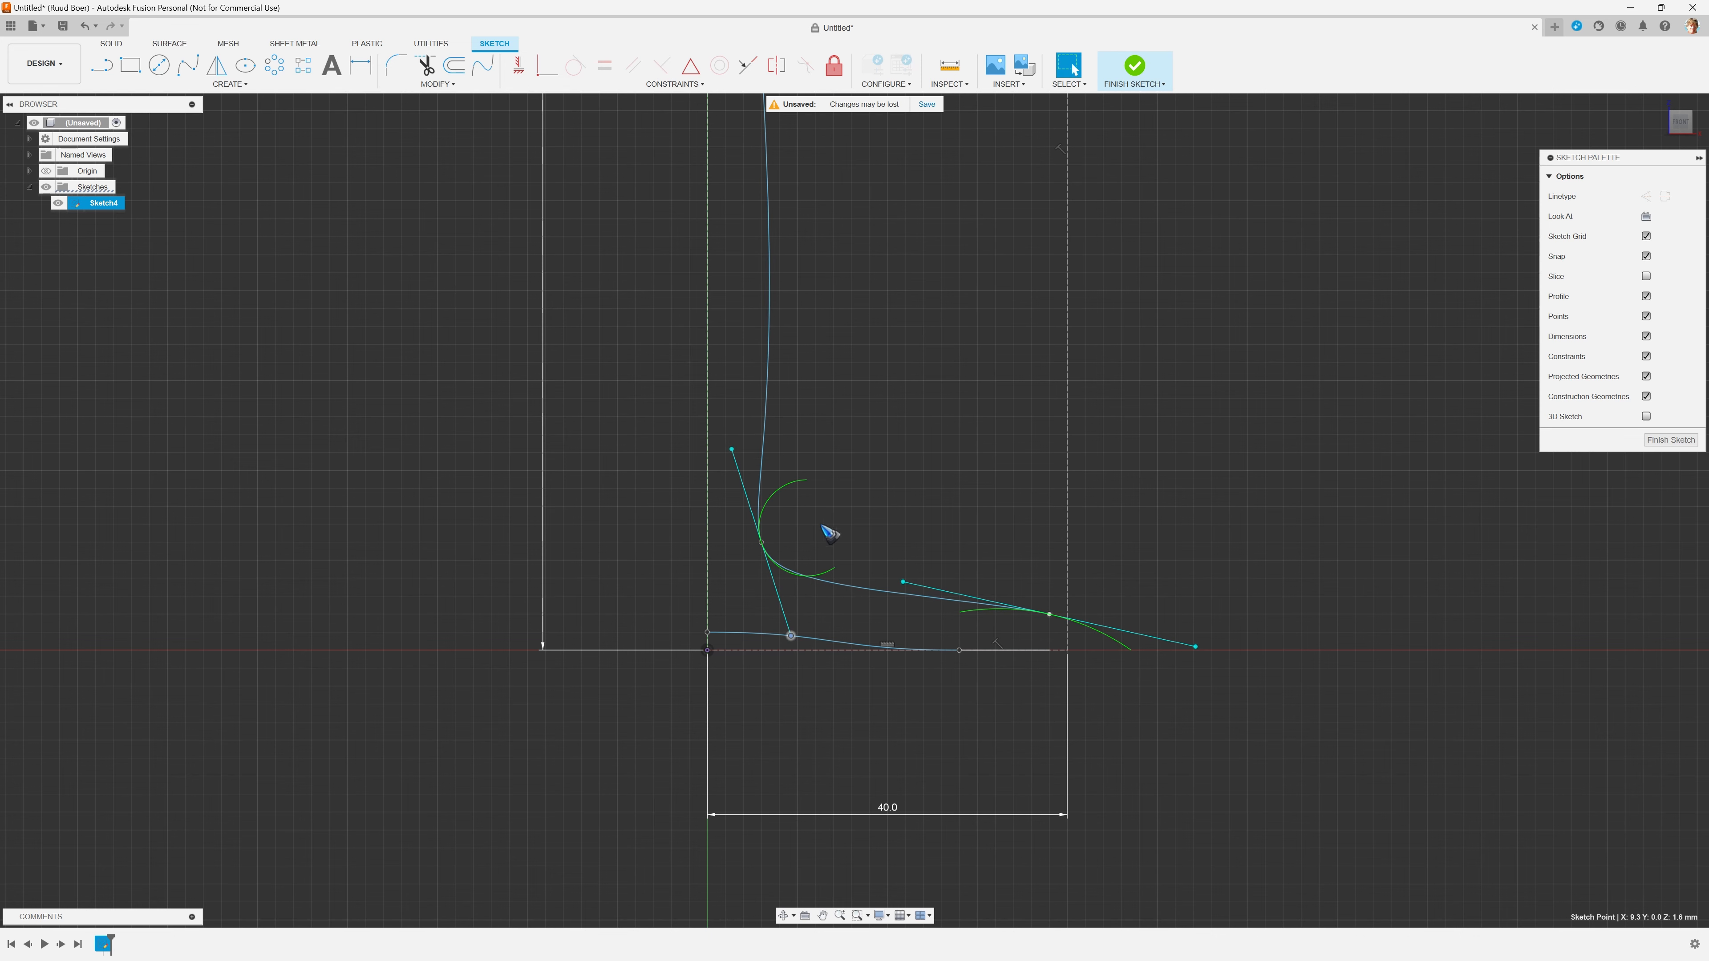
# Step: Rotate the lower stem point's tangent handle so its lower end sits about 13 mm from the axis and 4 mm above the base
pyautogui.scroll(-2, 925, 842)
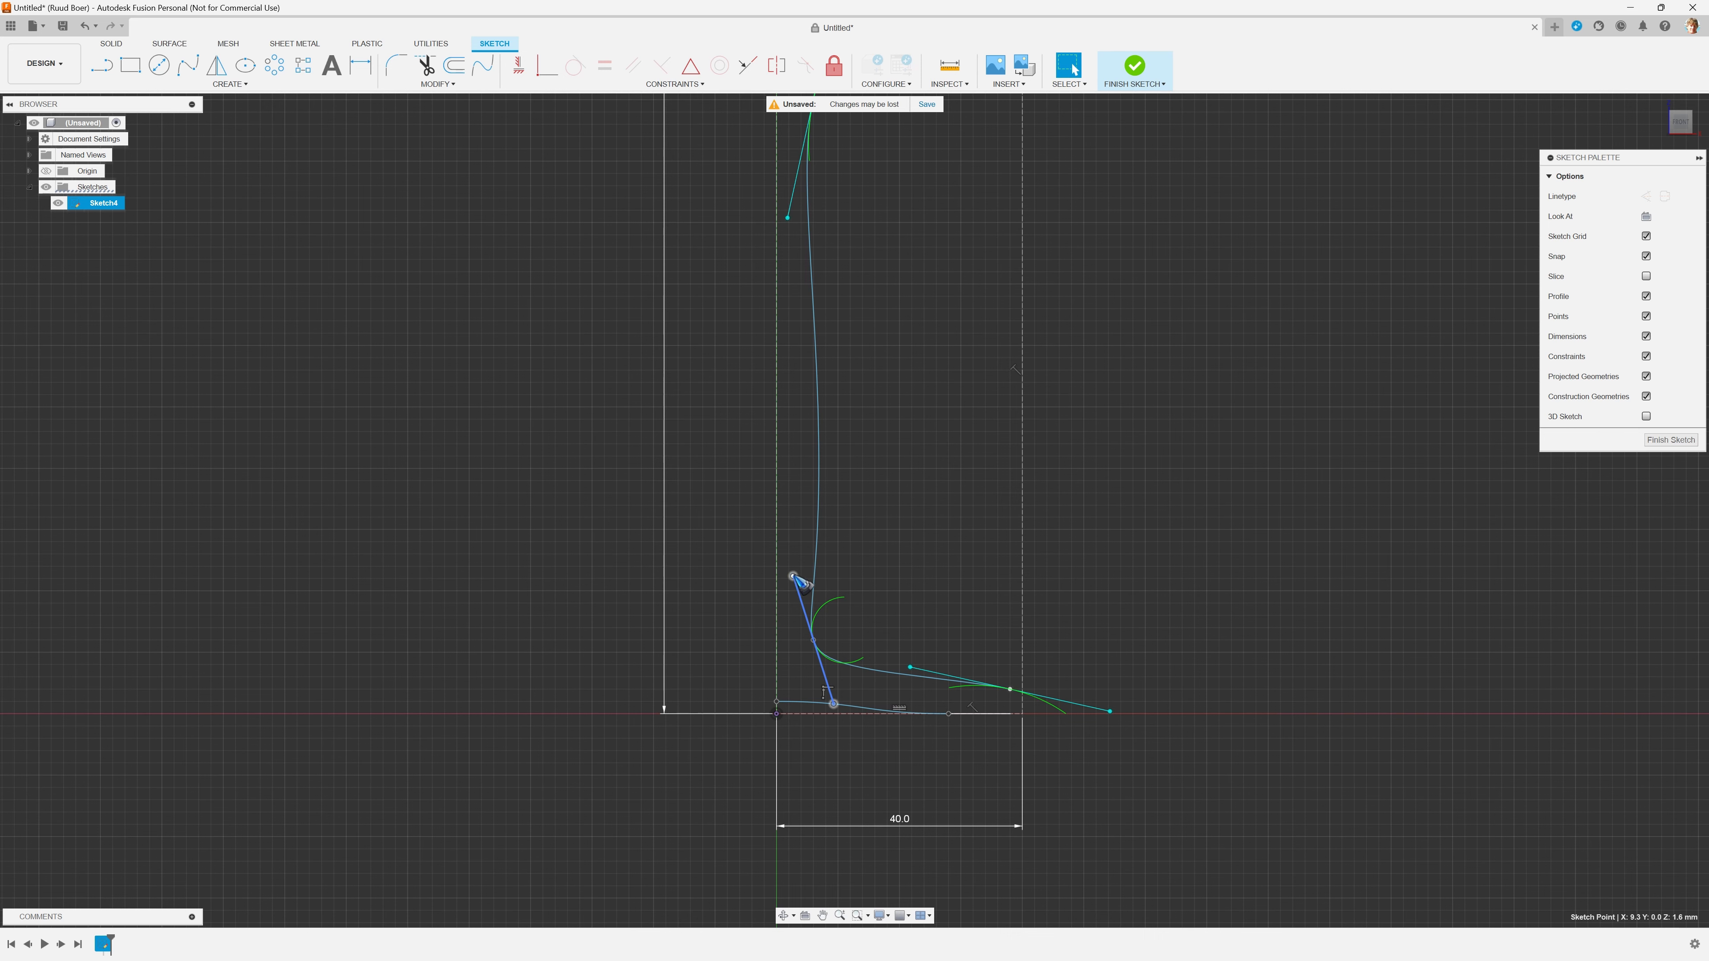
pyautogui.moveTo(792, 576); pyautogui.dragTo(795, 577)
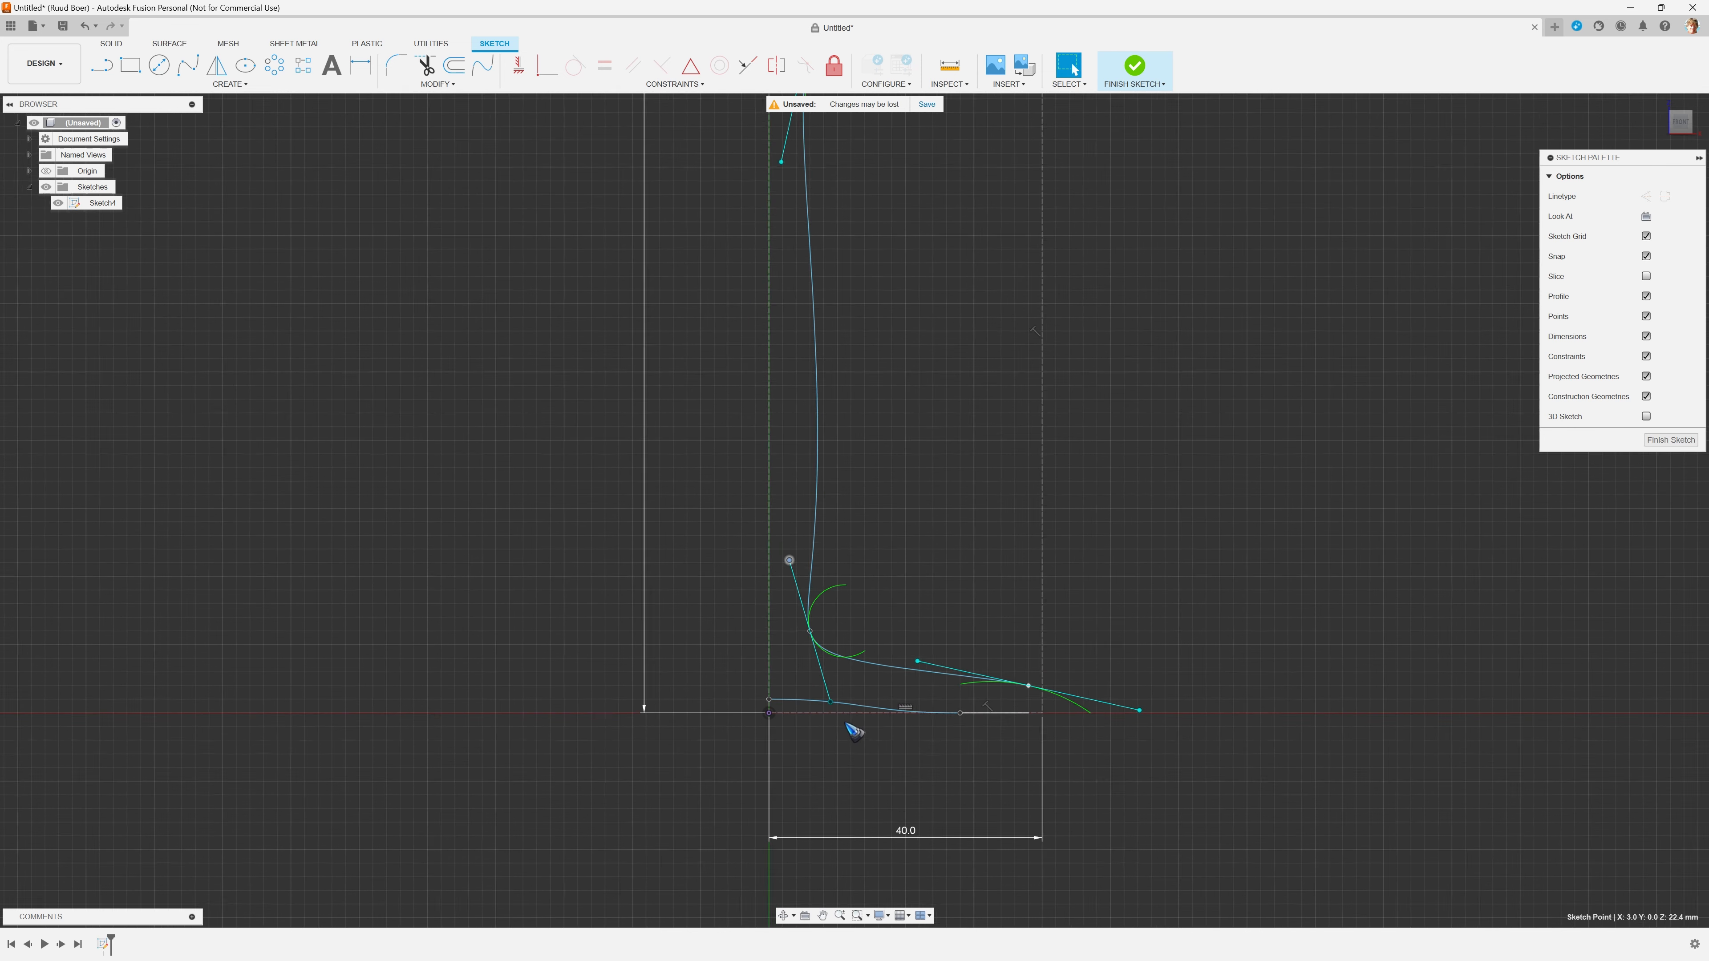
pyautogui.scroll(5, 850, 724)
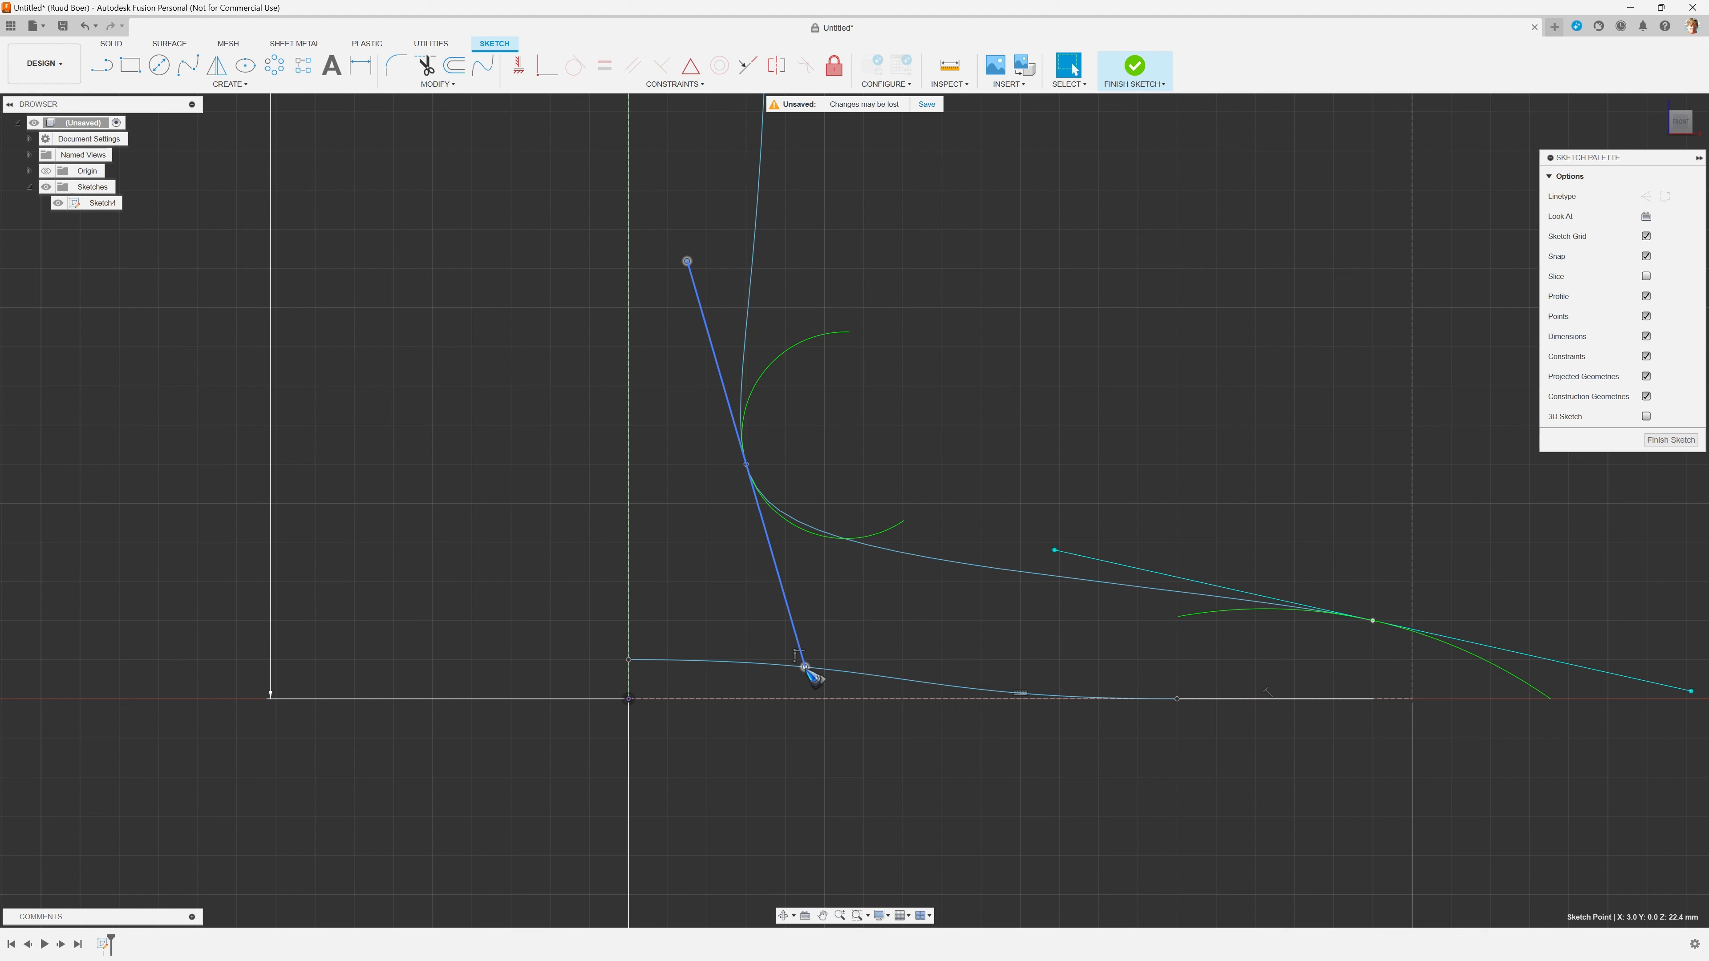
pyautogui.moveTo(805, 667); pyautogui.dragTo(798, 654)
pyautogui.moveTo(806, 668); pyautogui.dragTo(878, 623)
# Step: Round the bowl by turning the tangent handle at its side point nearly vertical, with the upper end about 45 mm from the axis and 181 mm up
pyautogui.scroll(-10, 868, 805)
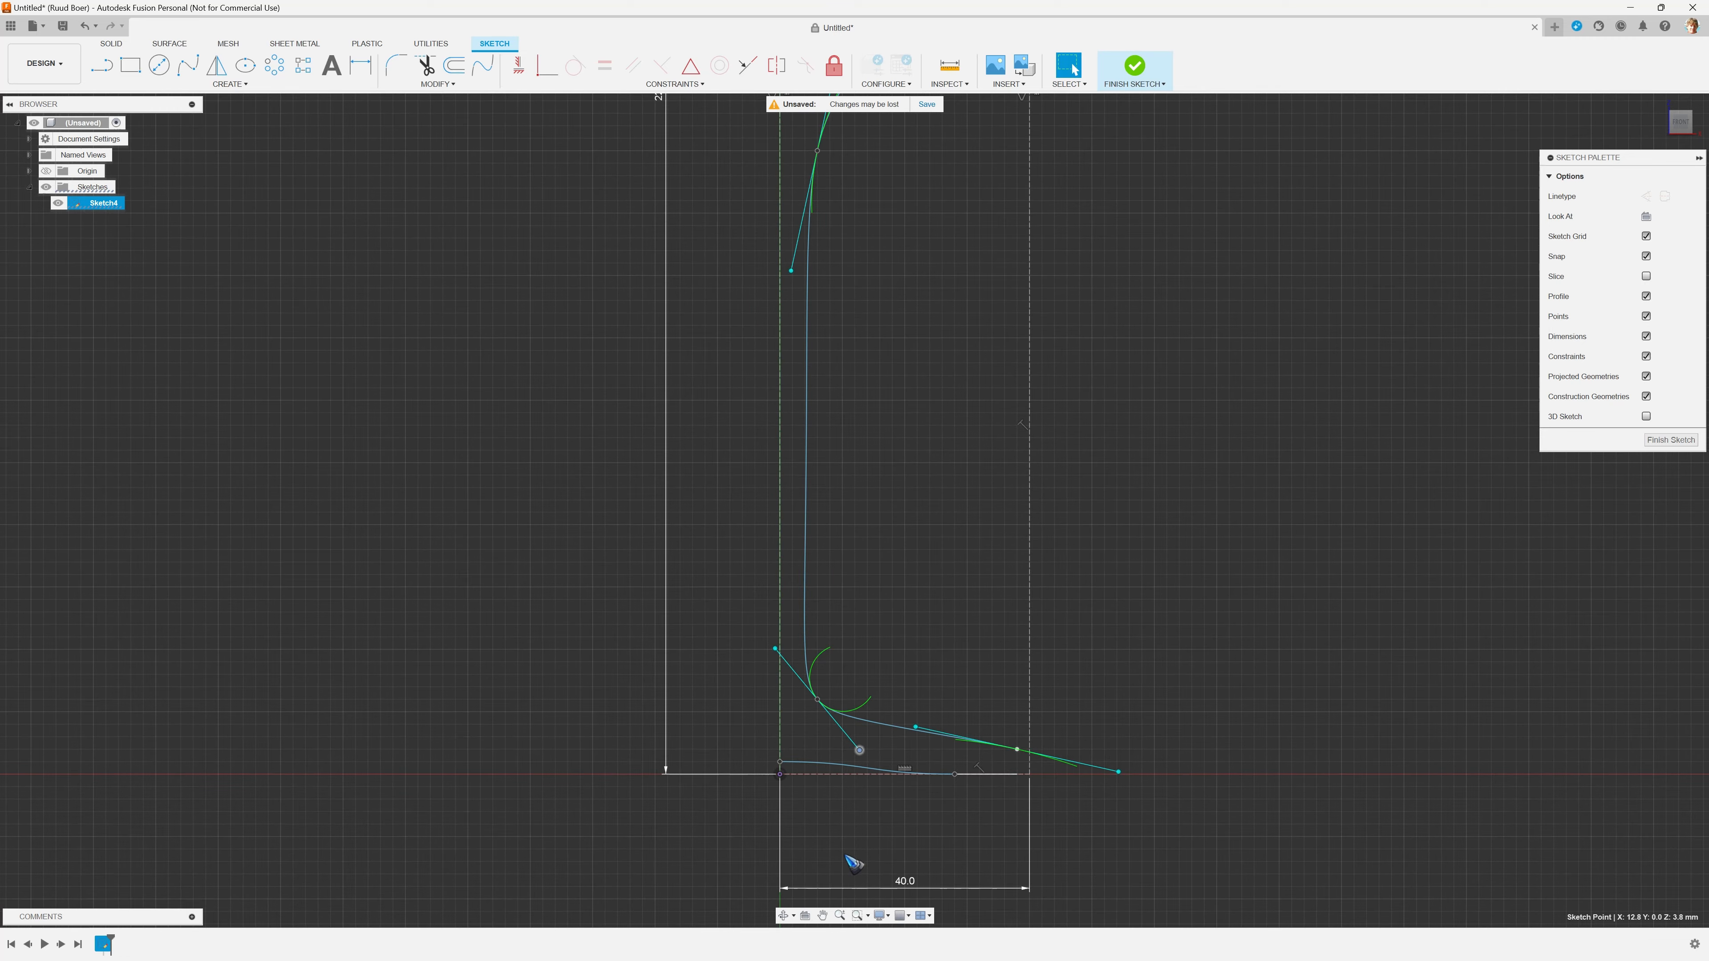
pyautogui.scroll(-3, 851, 863)
pyautogui.scroll(-3, 881, 626)
pyautogui.scroll(-4, 905, 481)
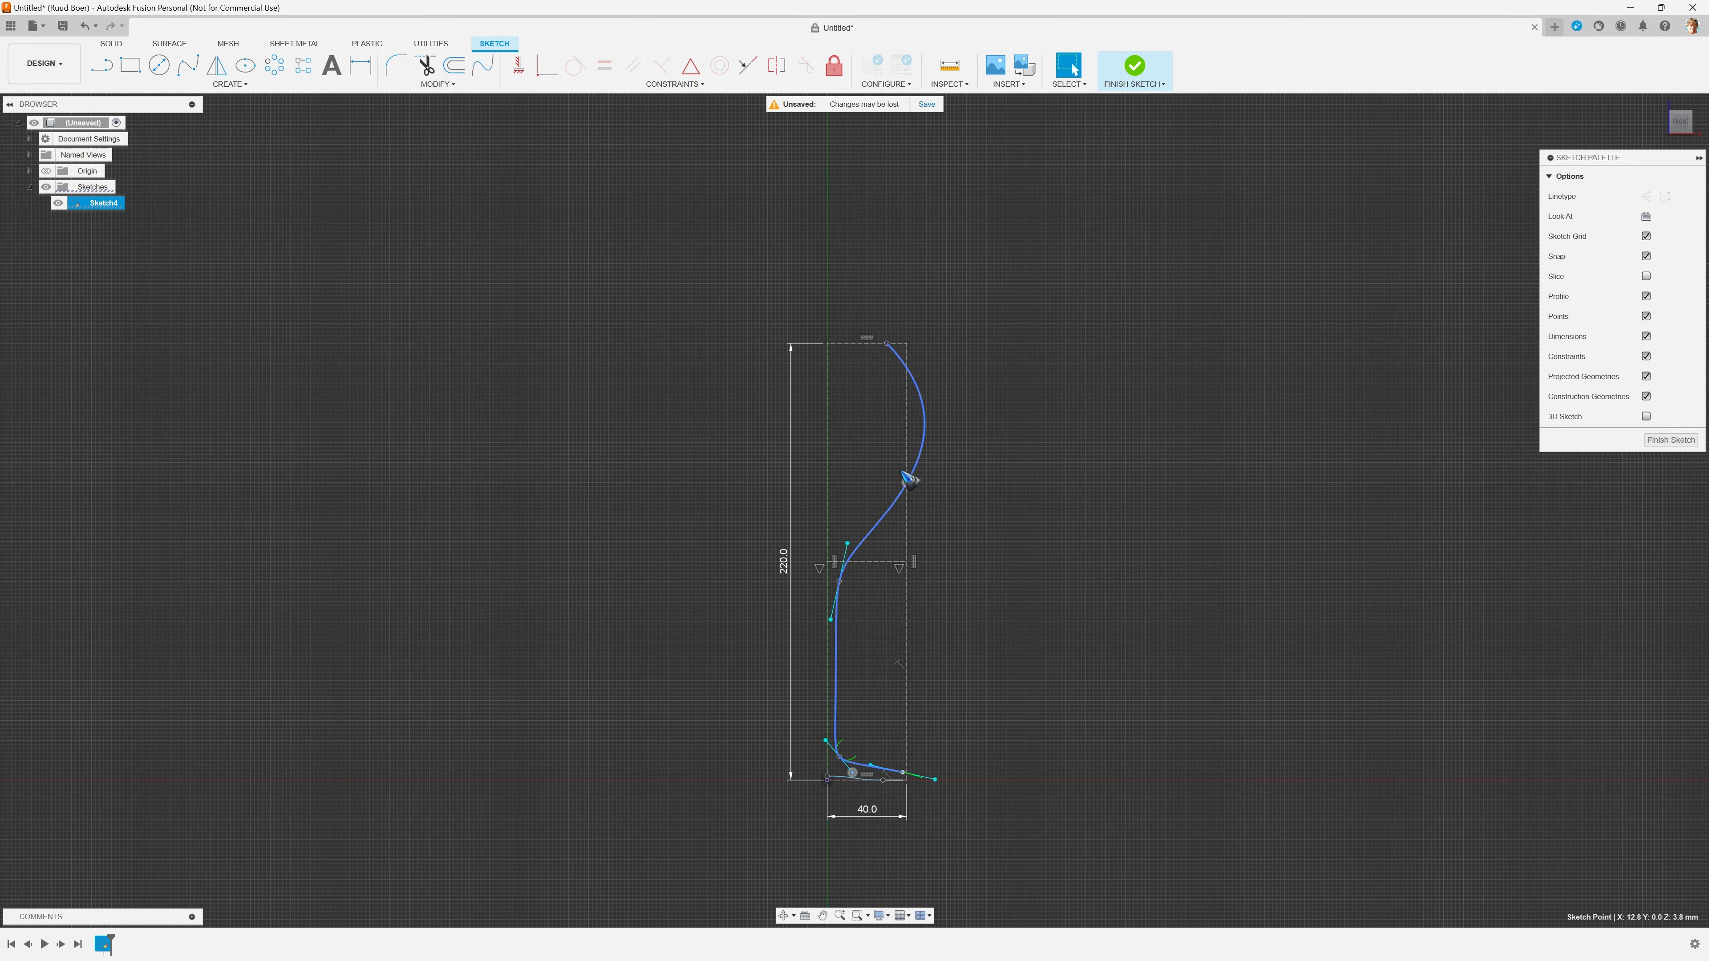
pyautogui.scroll(5, 908, 480)
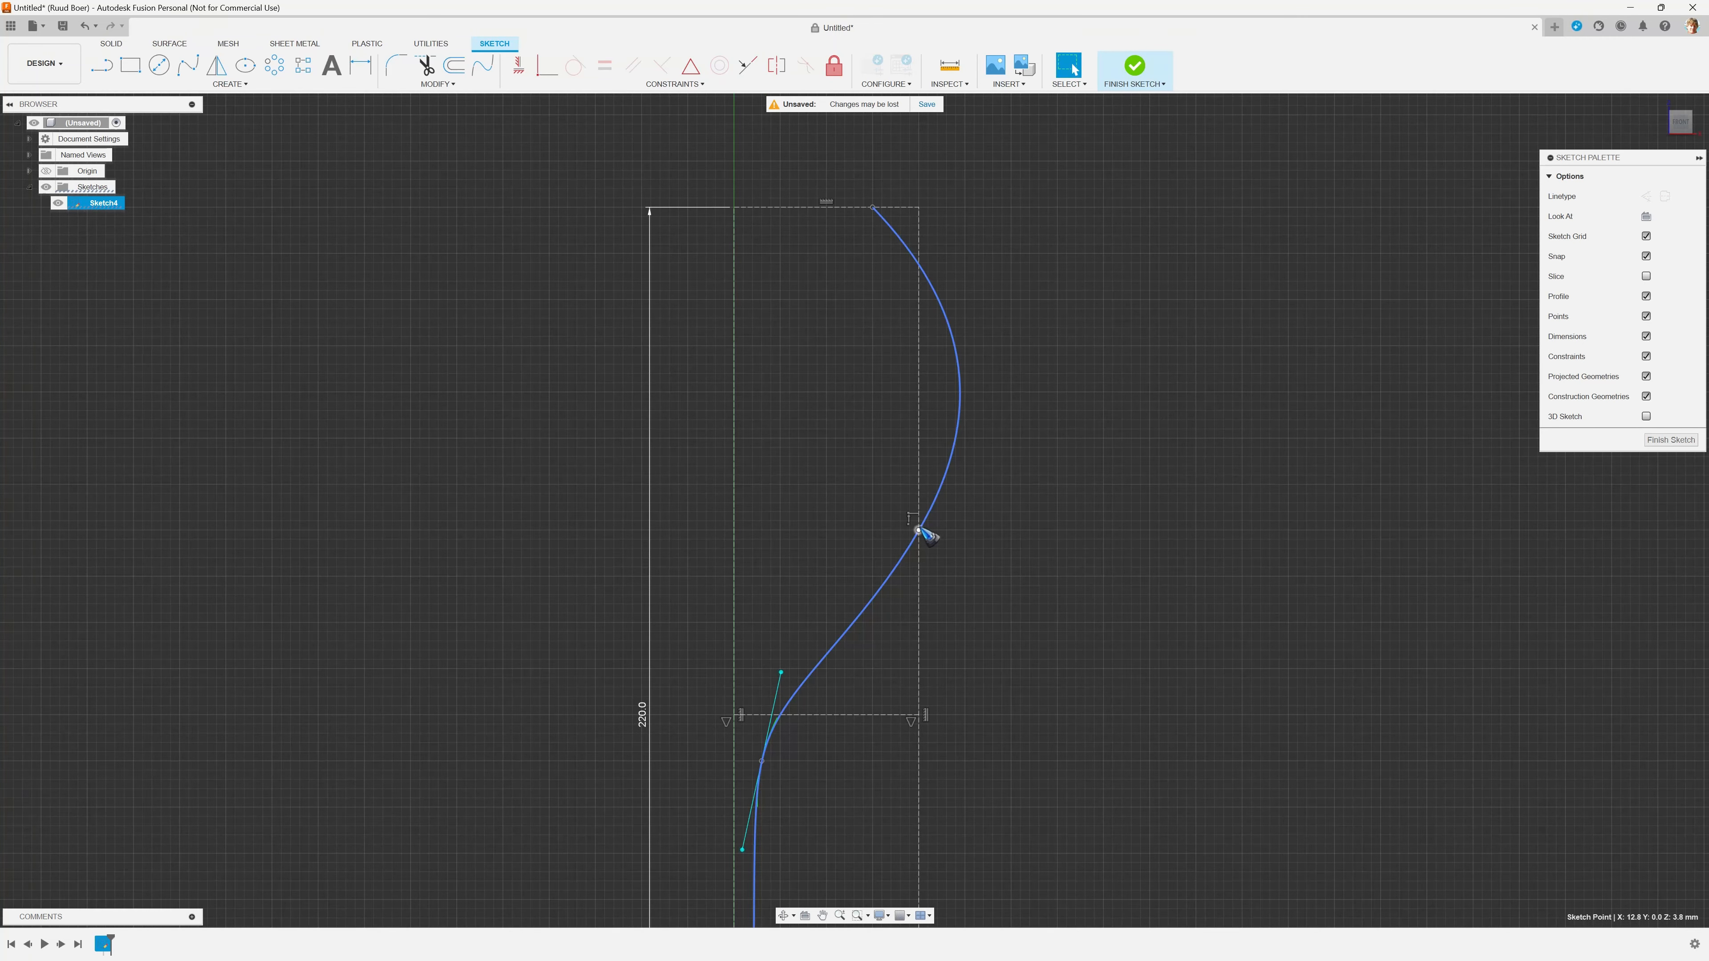
pyautogui.click(919, 530)
pyautogui.moveTo(982, 419); pyautogui.dragTo(941, 387)
pyautogui.scroll(-2, 999, 291)
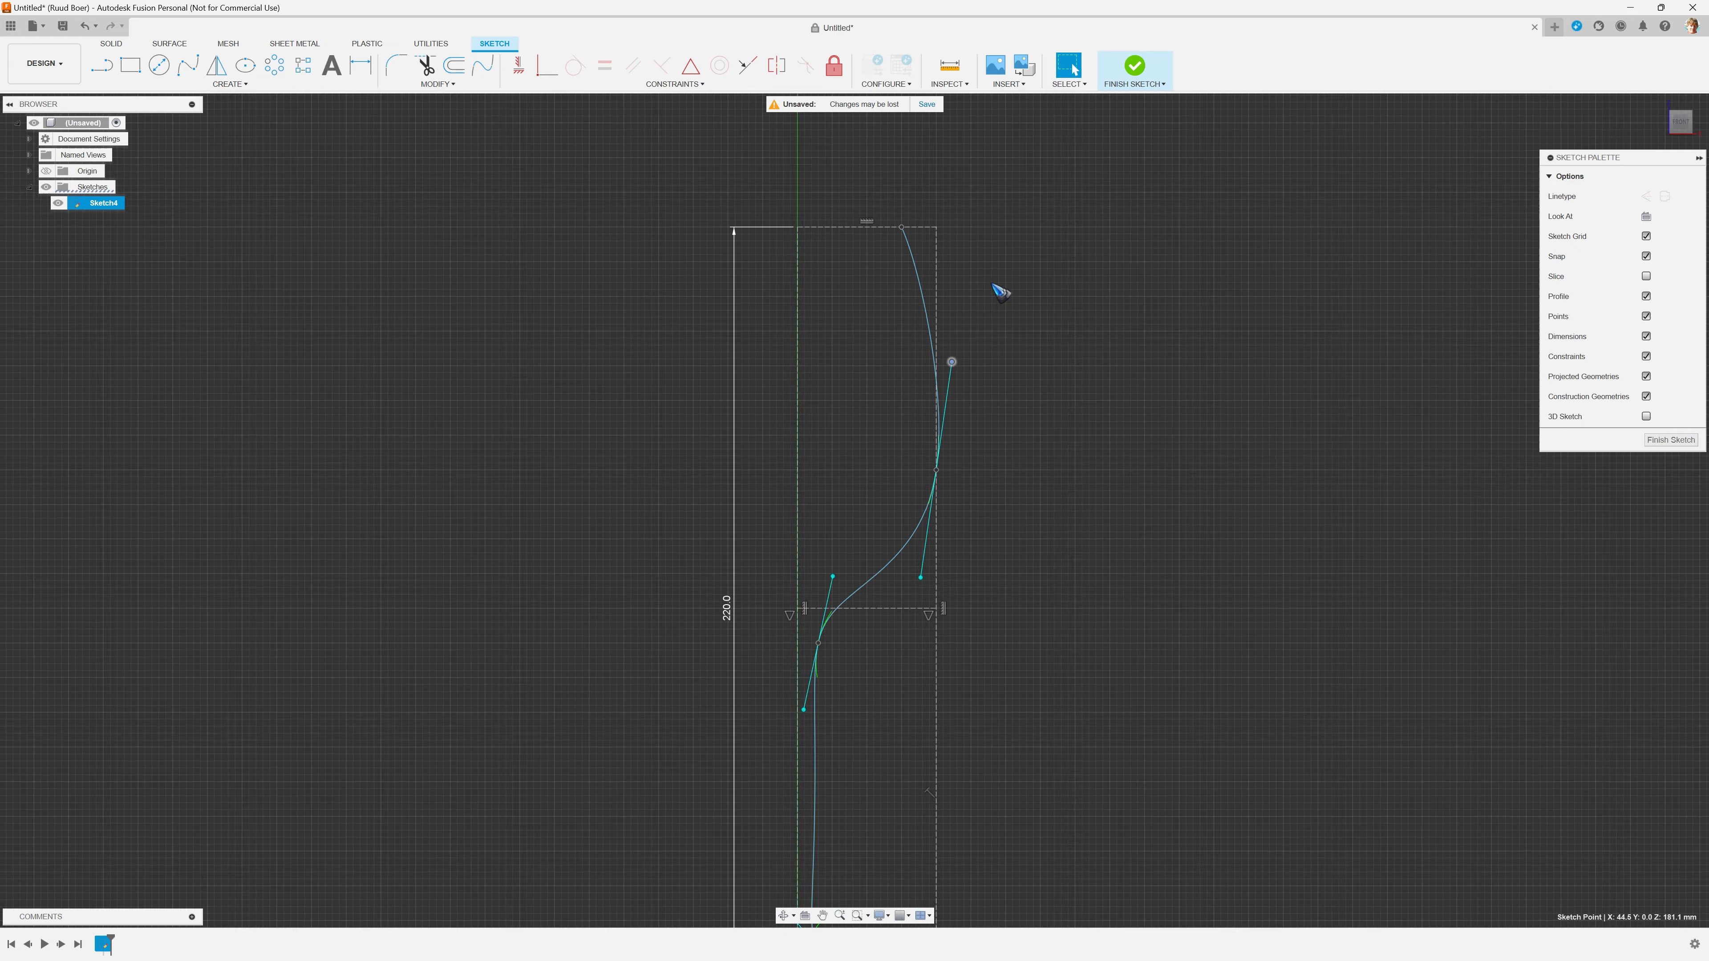
pyautogui.scroll(-2, 999, 291)
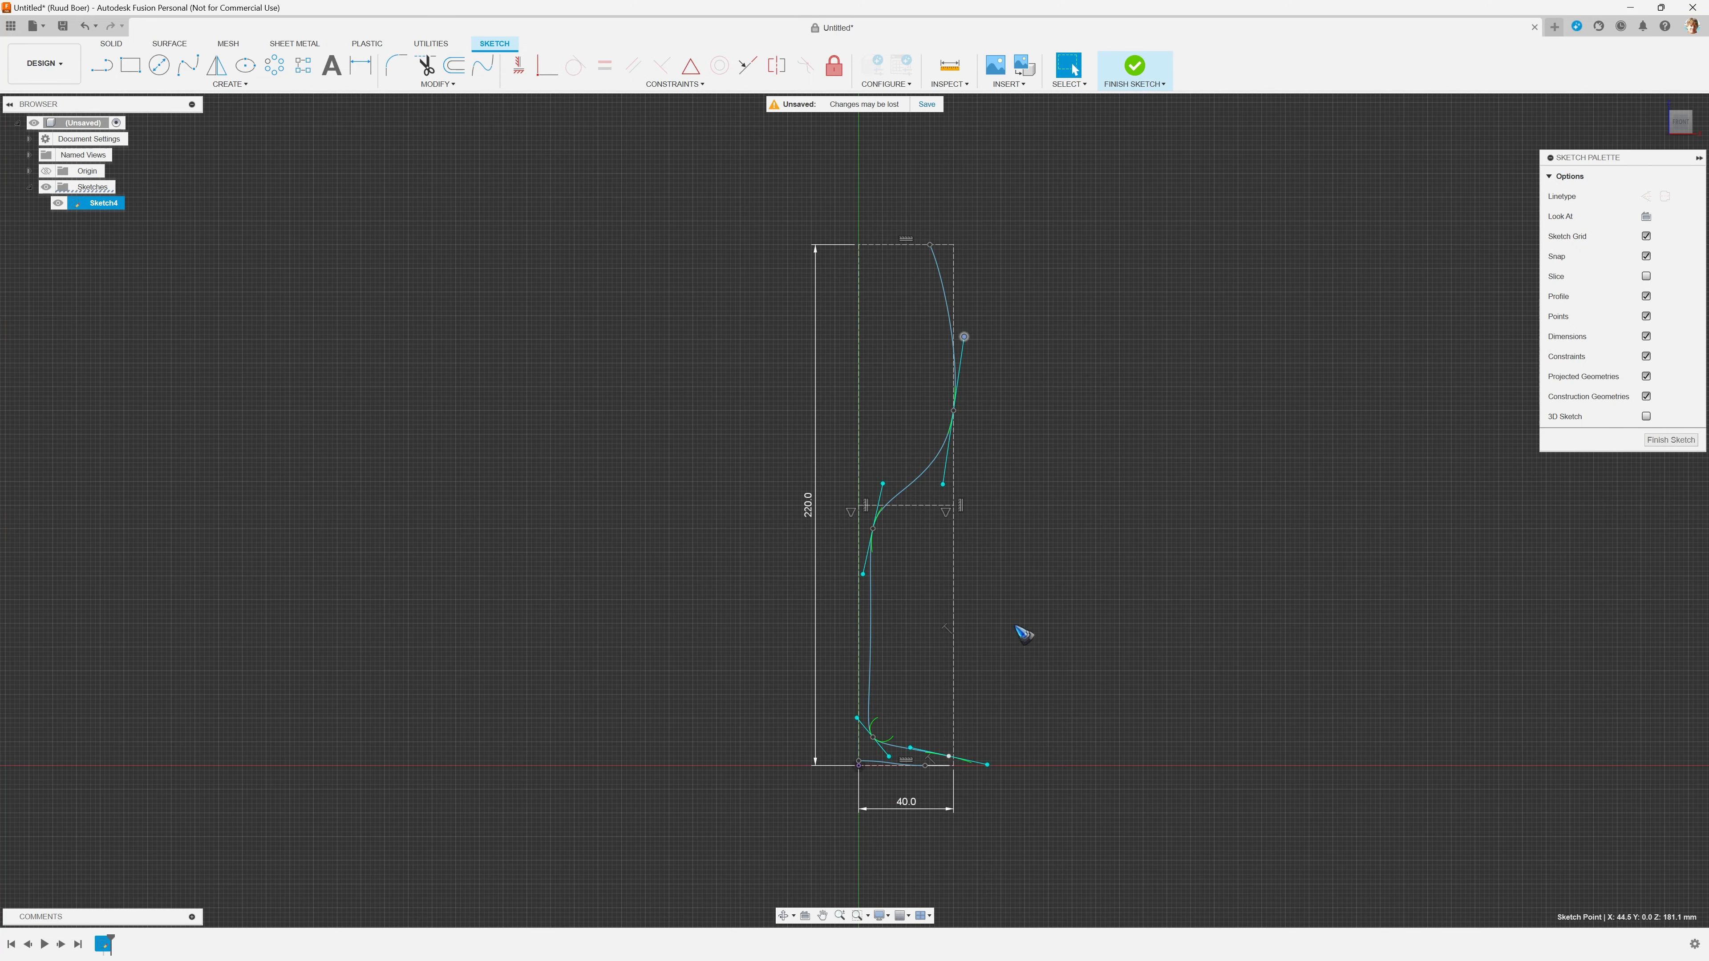
# Step: Draw a tangent arc from the bowl spline's upper end, curling inward to a free end about 3 mm away, just below the rim line
pyautogui.scroll(4, 944, 214)
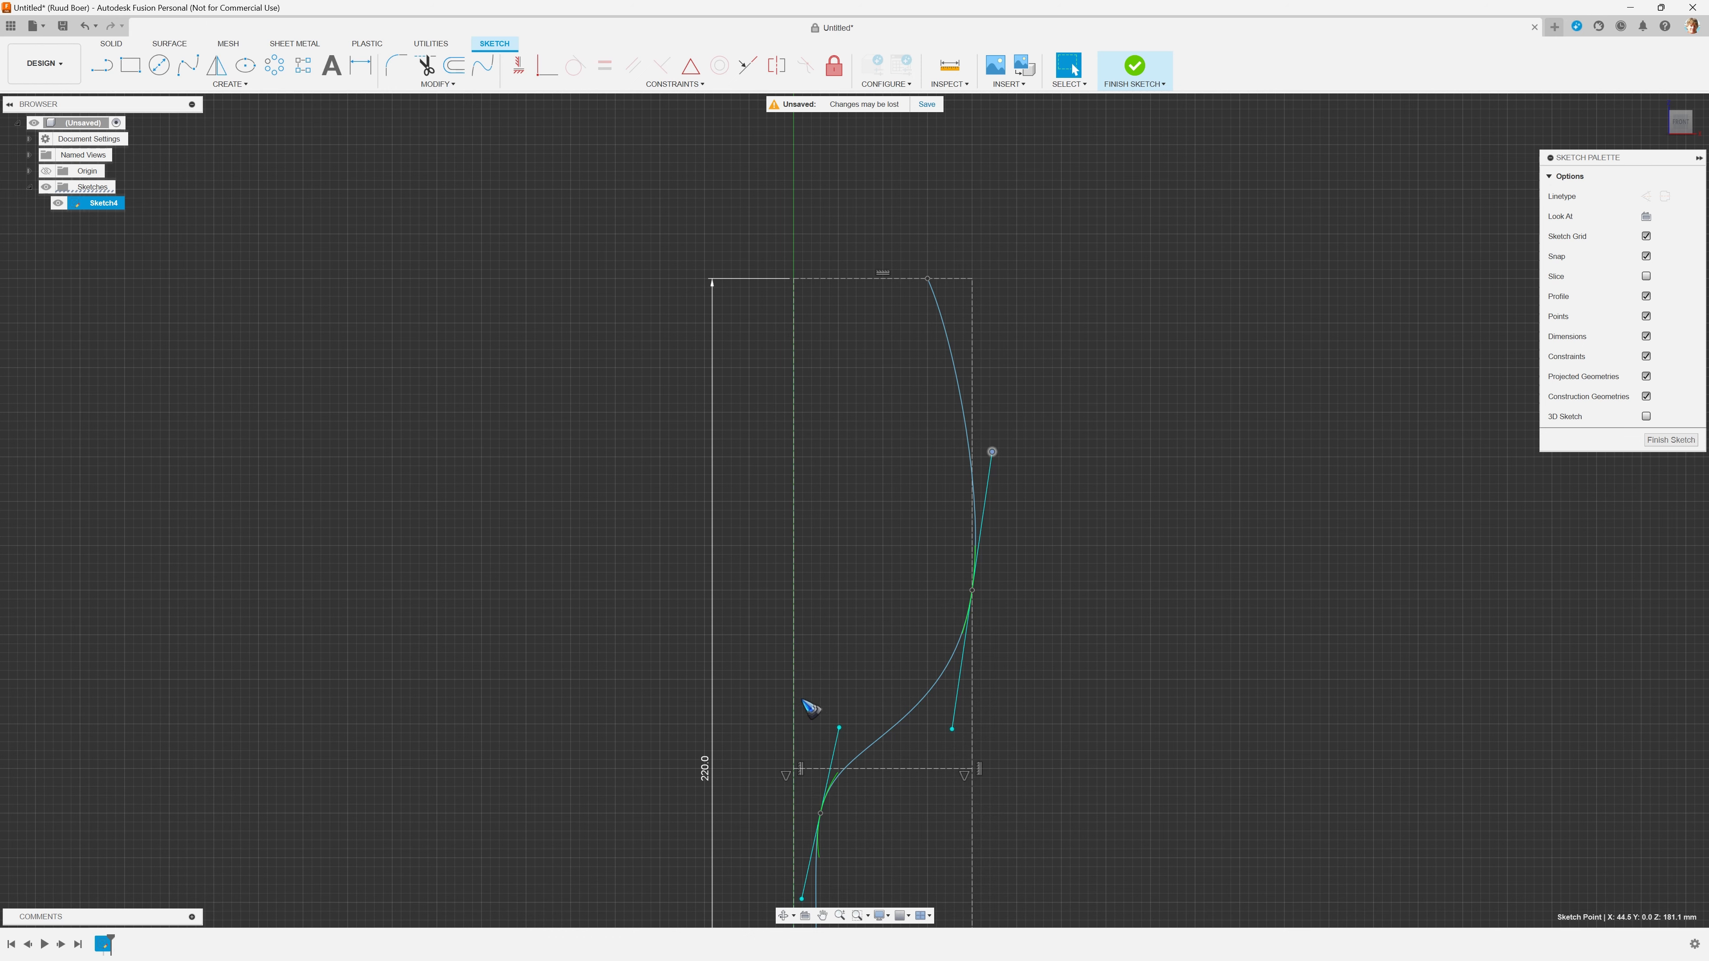
pyautogui.scroll(6, 880, 273)
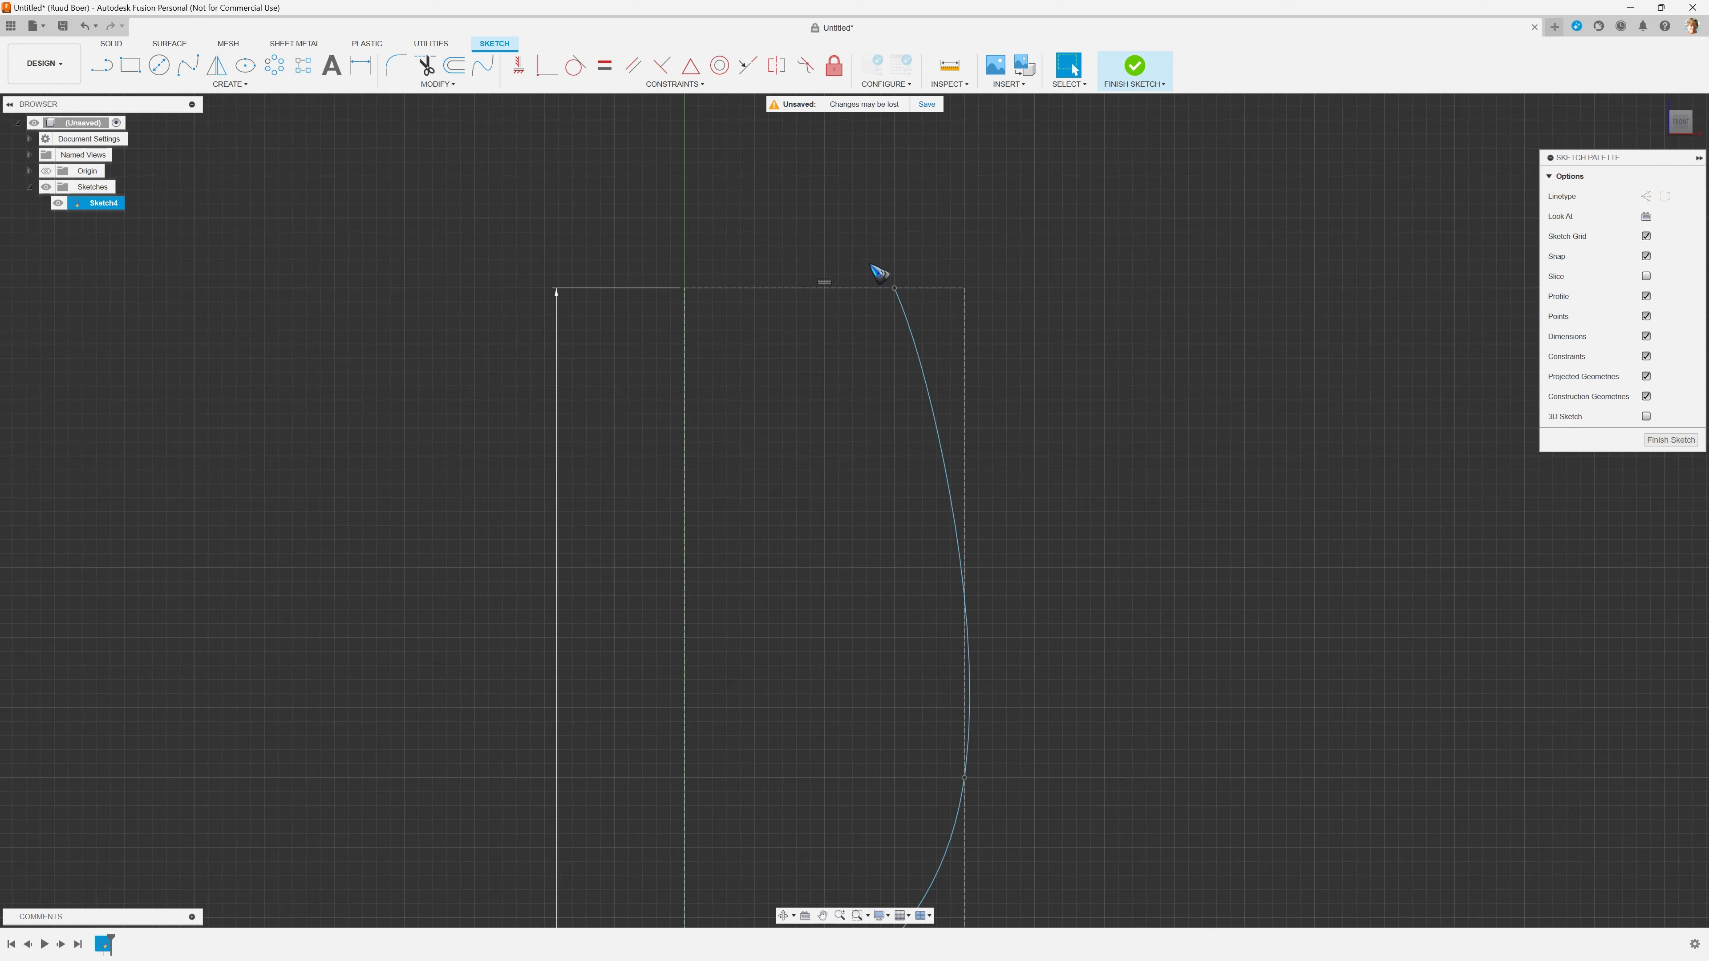
pyautogui.moveTo(904, 304); pyautogui.dragTo(916, 310)
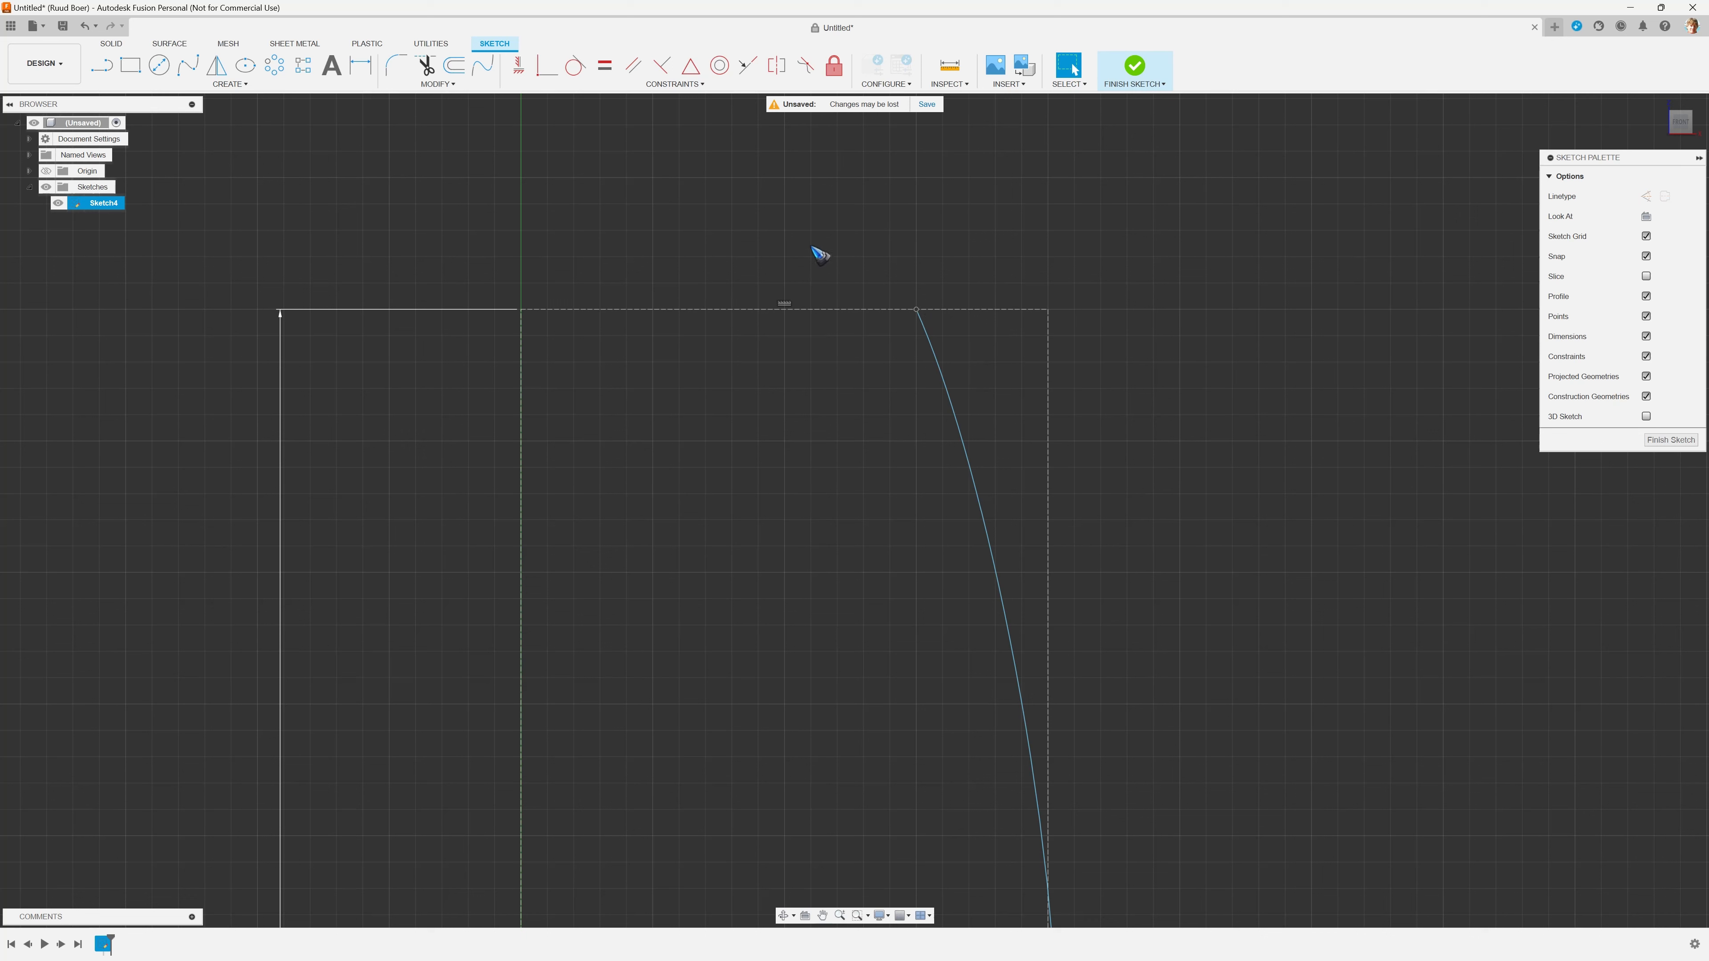
pyautogui.click(228, 86)
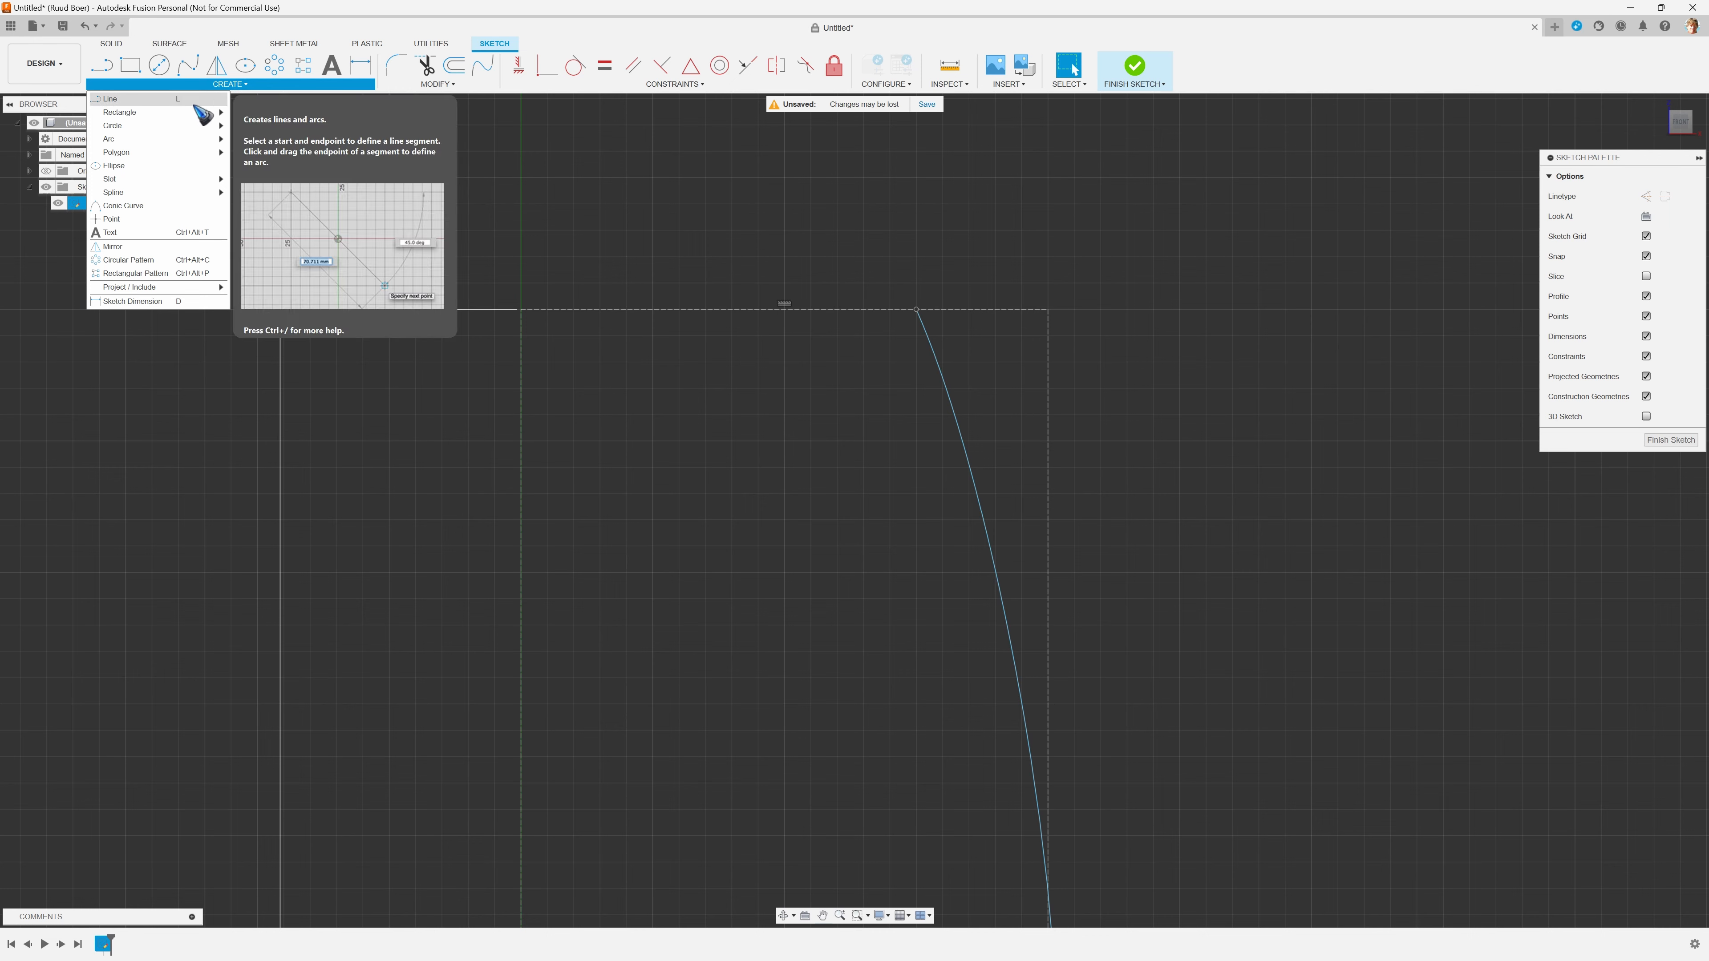
pyautogui.moveTo(181, 139)
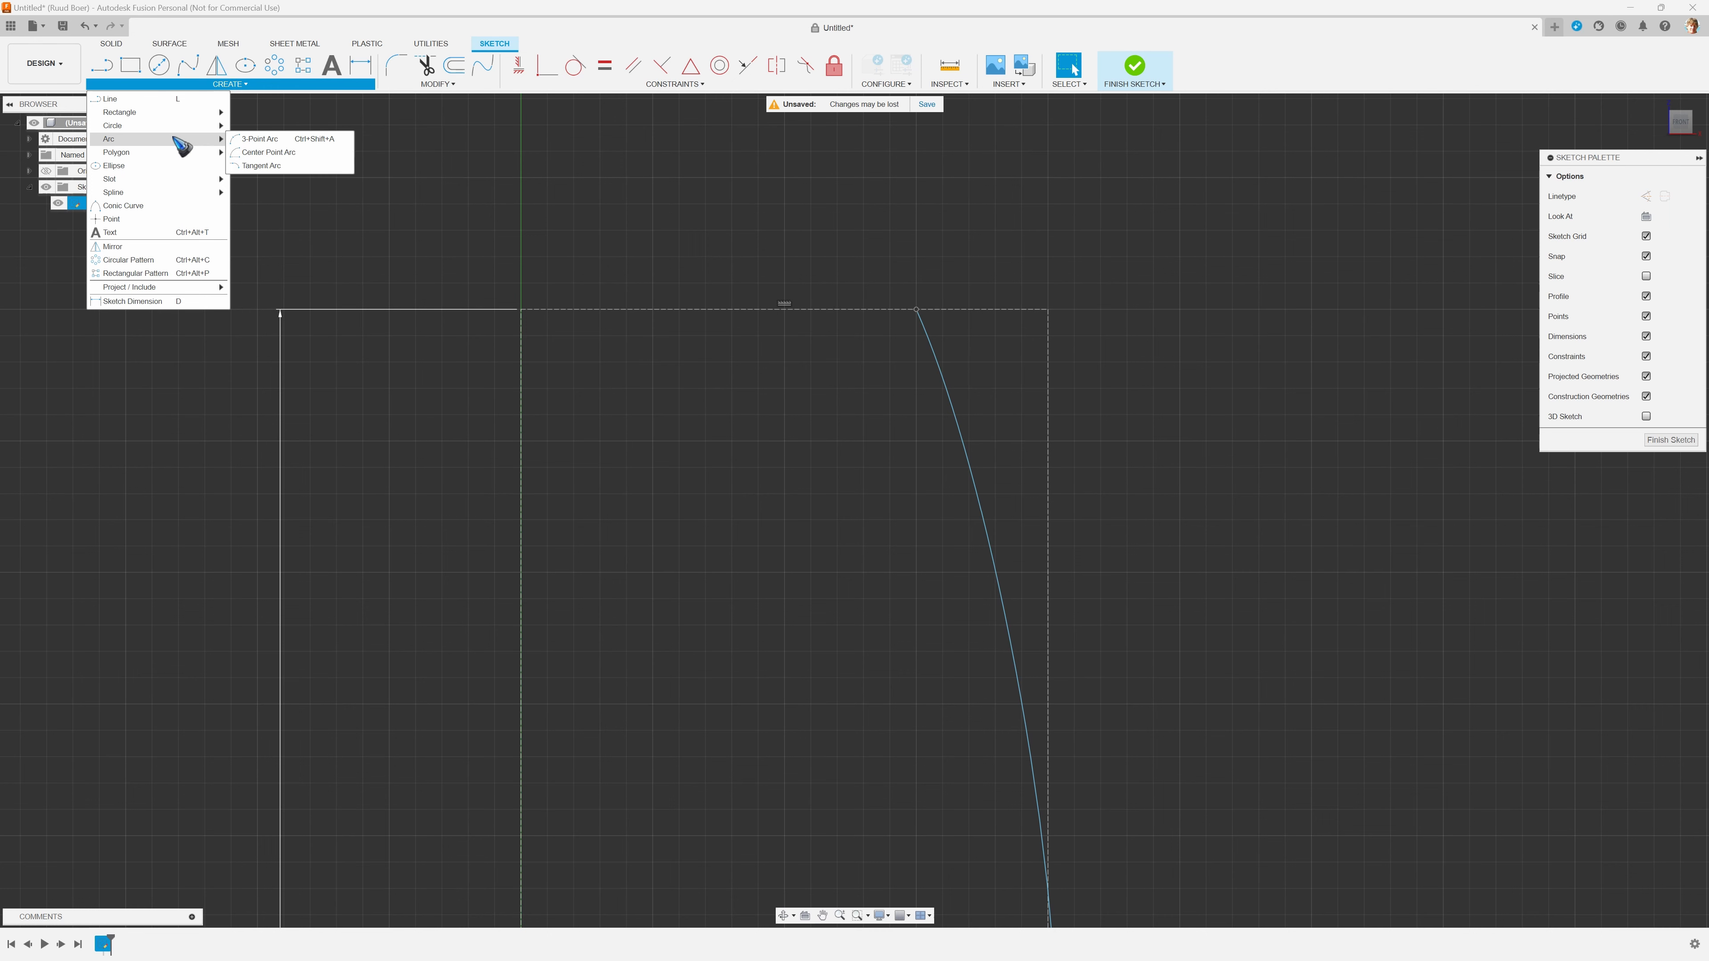
pyautogui.click(275, 167)
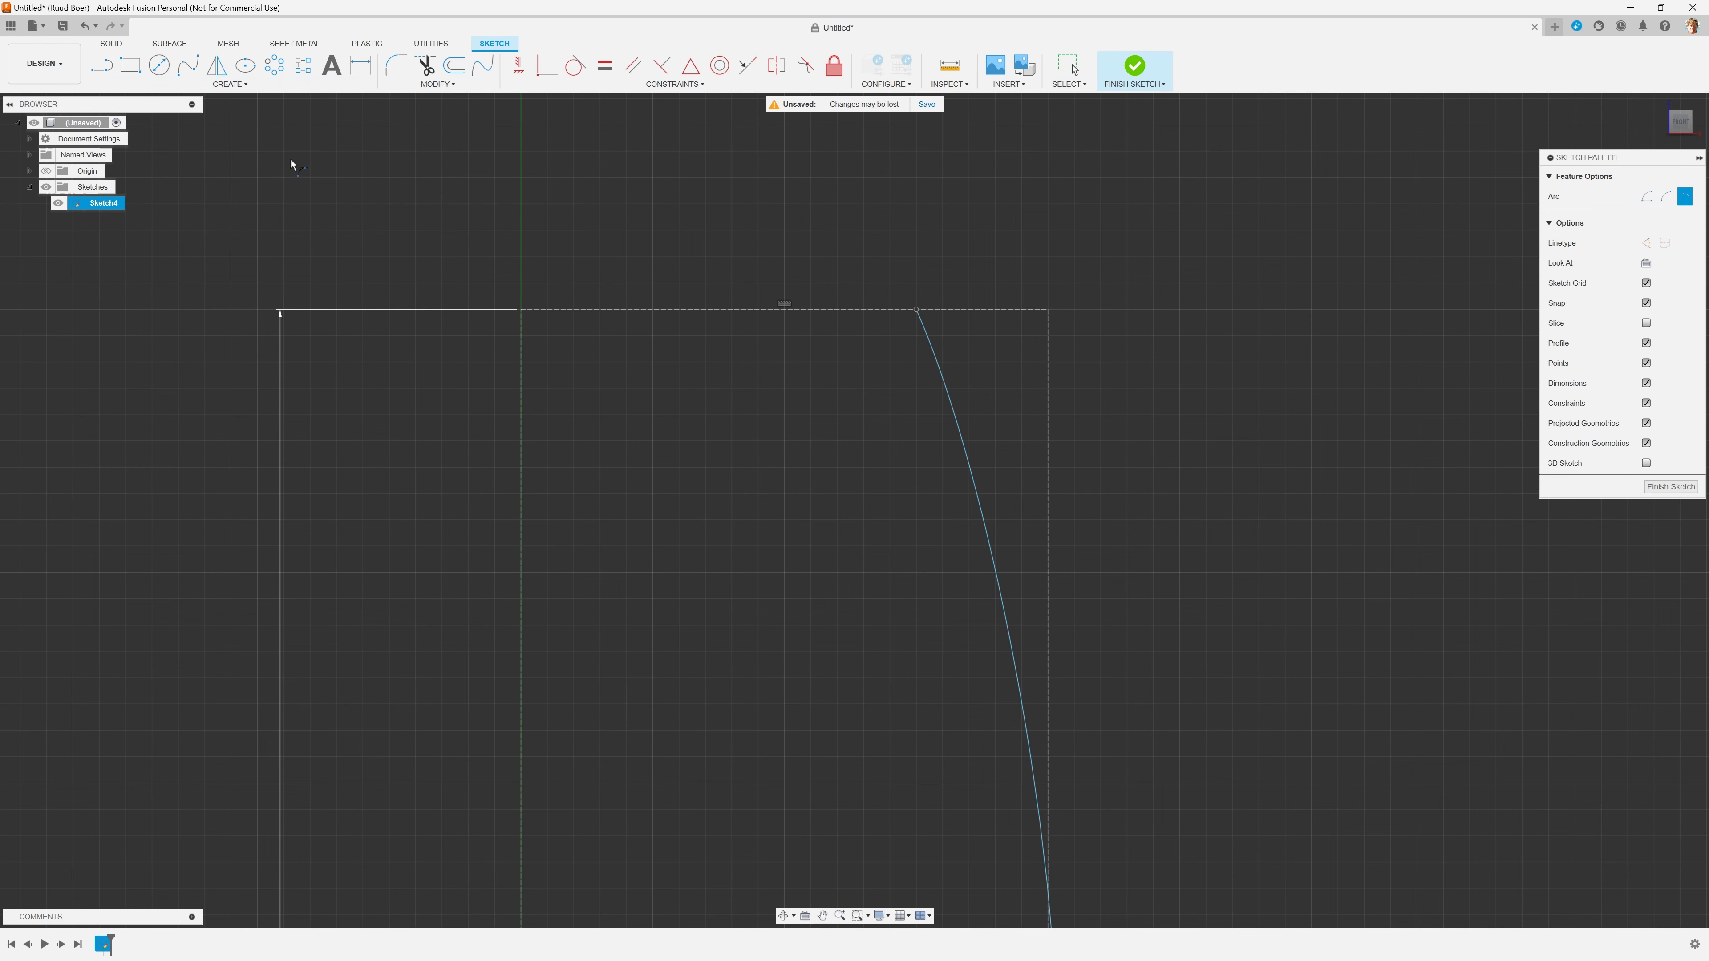
pyautogui.click(915, 309)
pyautogui.scroll(2, 899, 320)
pyautogui.scroll(3, 899, 319)
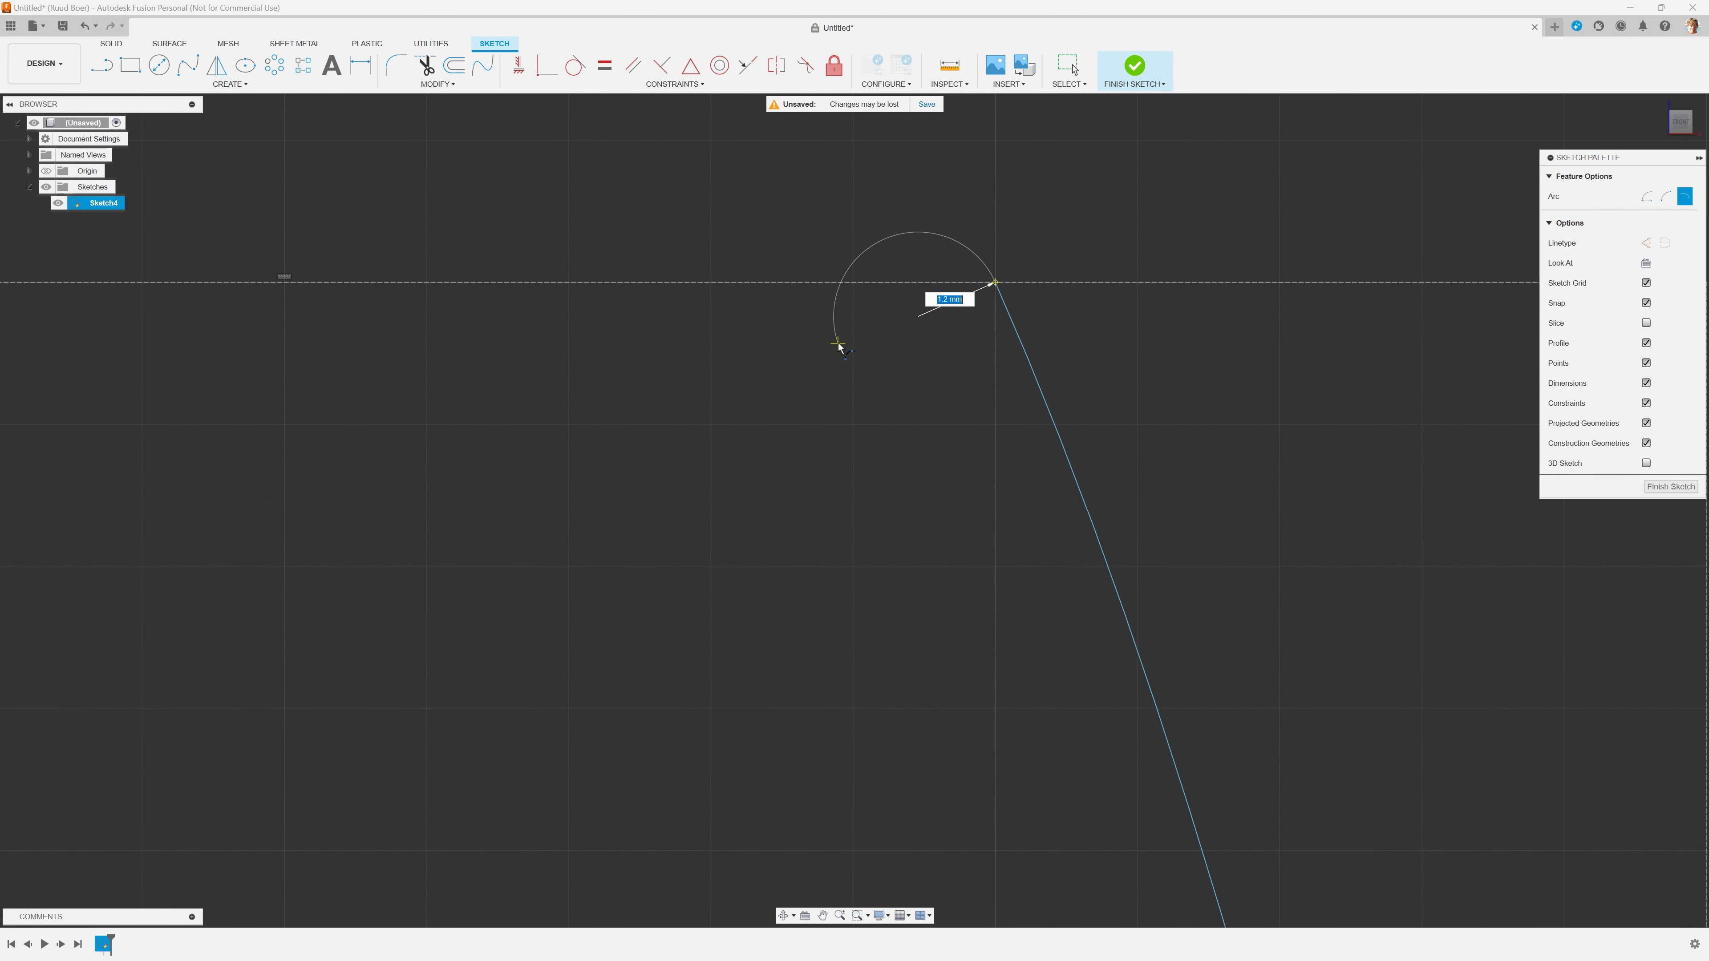
pyautogui.click(801, 368)
# Step: Round off the foot's outer edge with a tangent arc from the base line's outer end up to the foot spline's outer end
pyautogui.scroll(-1, 753, 192)
pyautogui.scroll(-5, 753, 191)
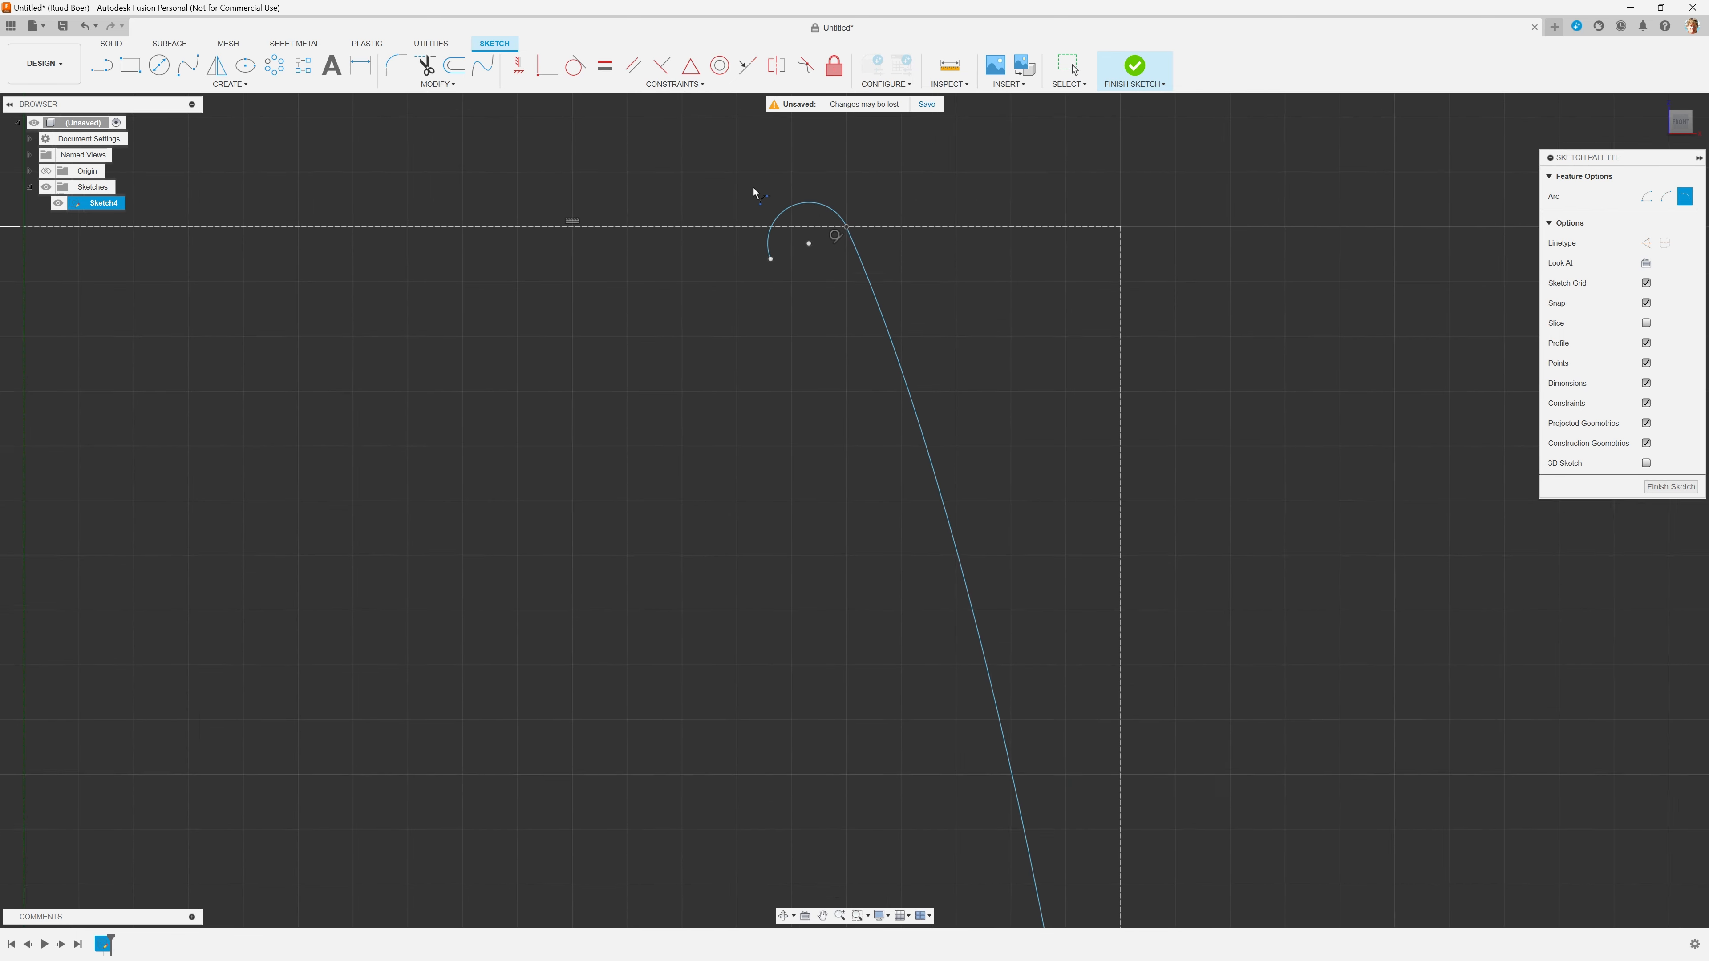
pyautogui.scroll(-6, 1071, 272)
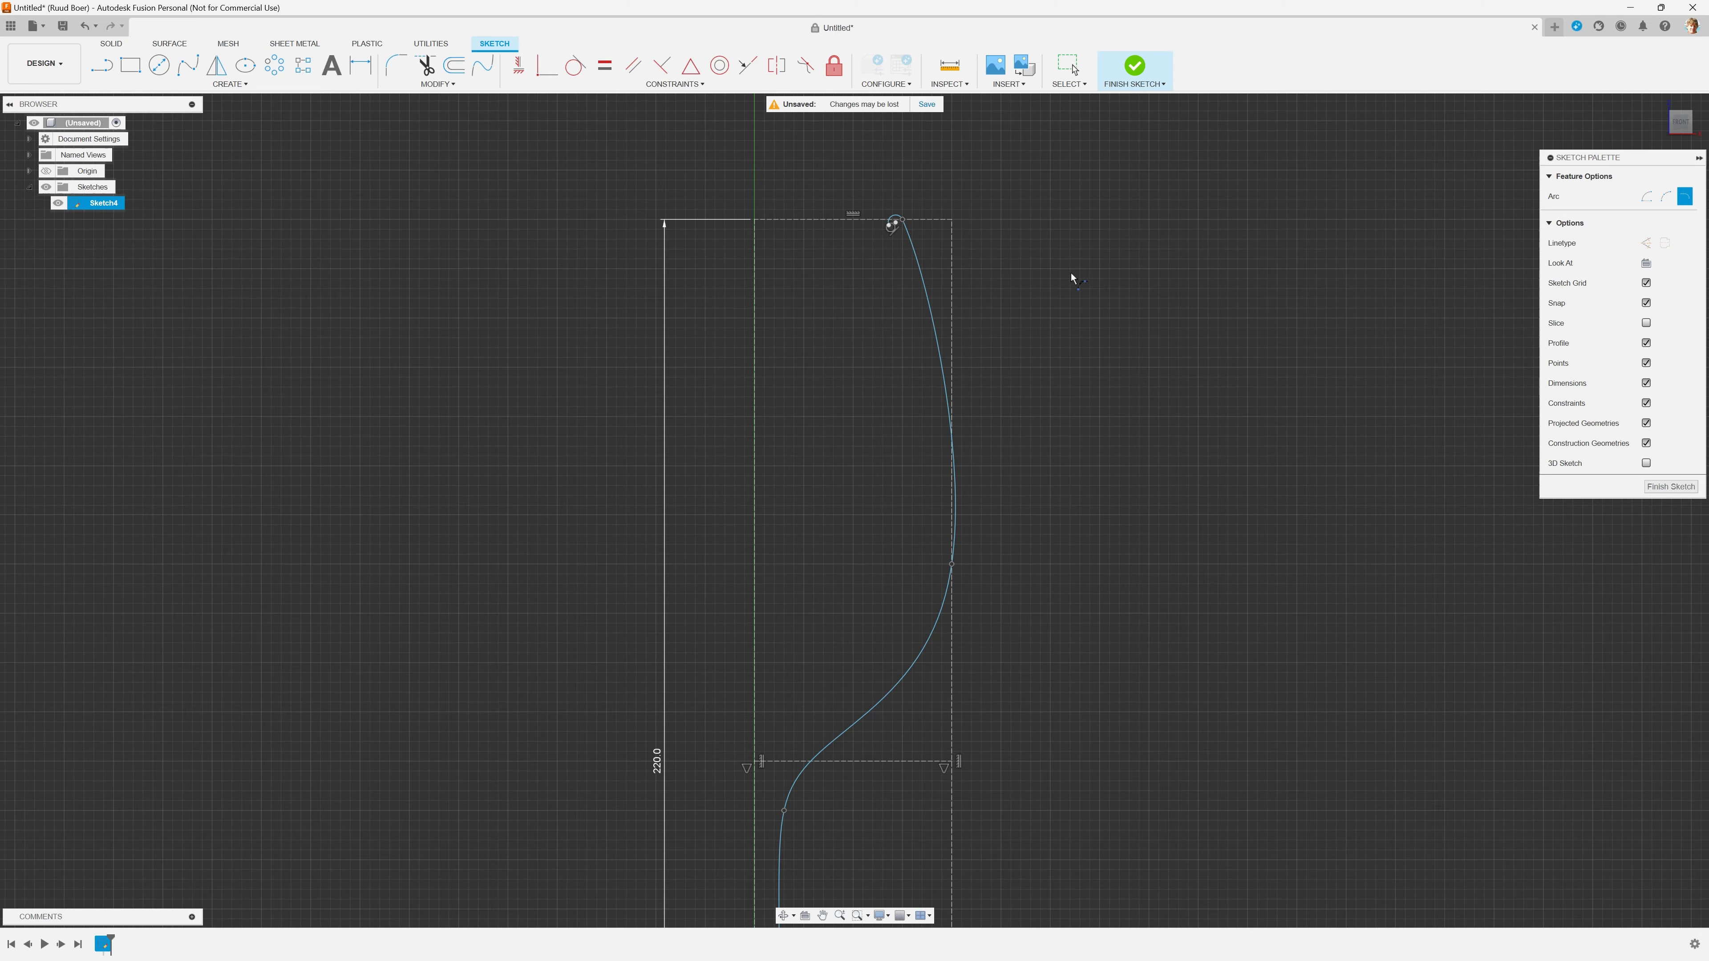
pyautogui.moveTo(1051, 613); pyautogui.dragTo(1010, 99, button='middle')
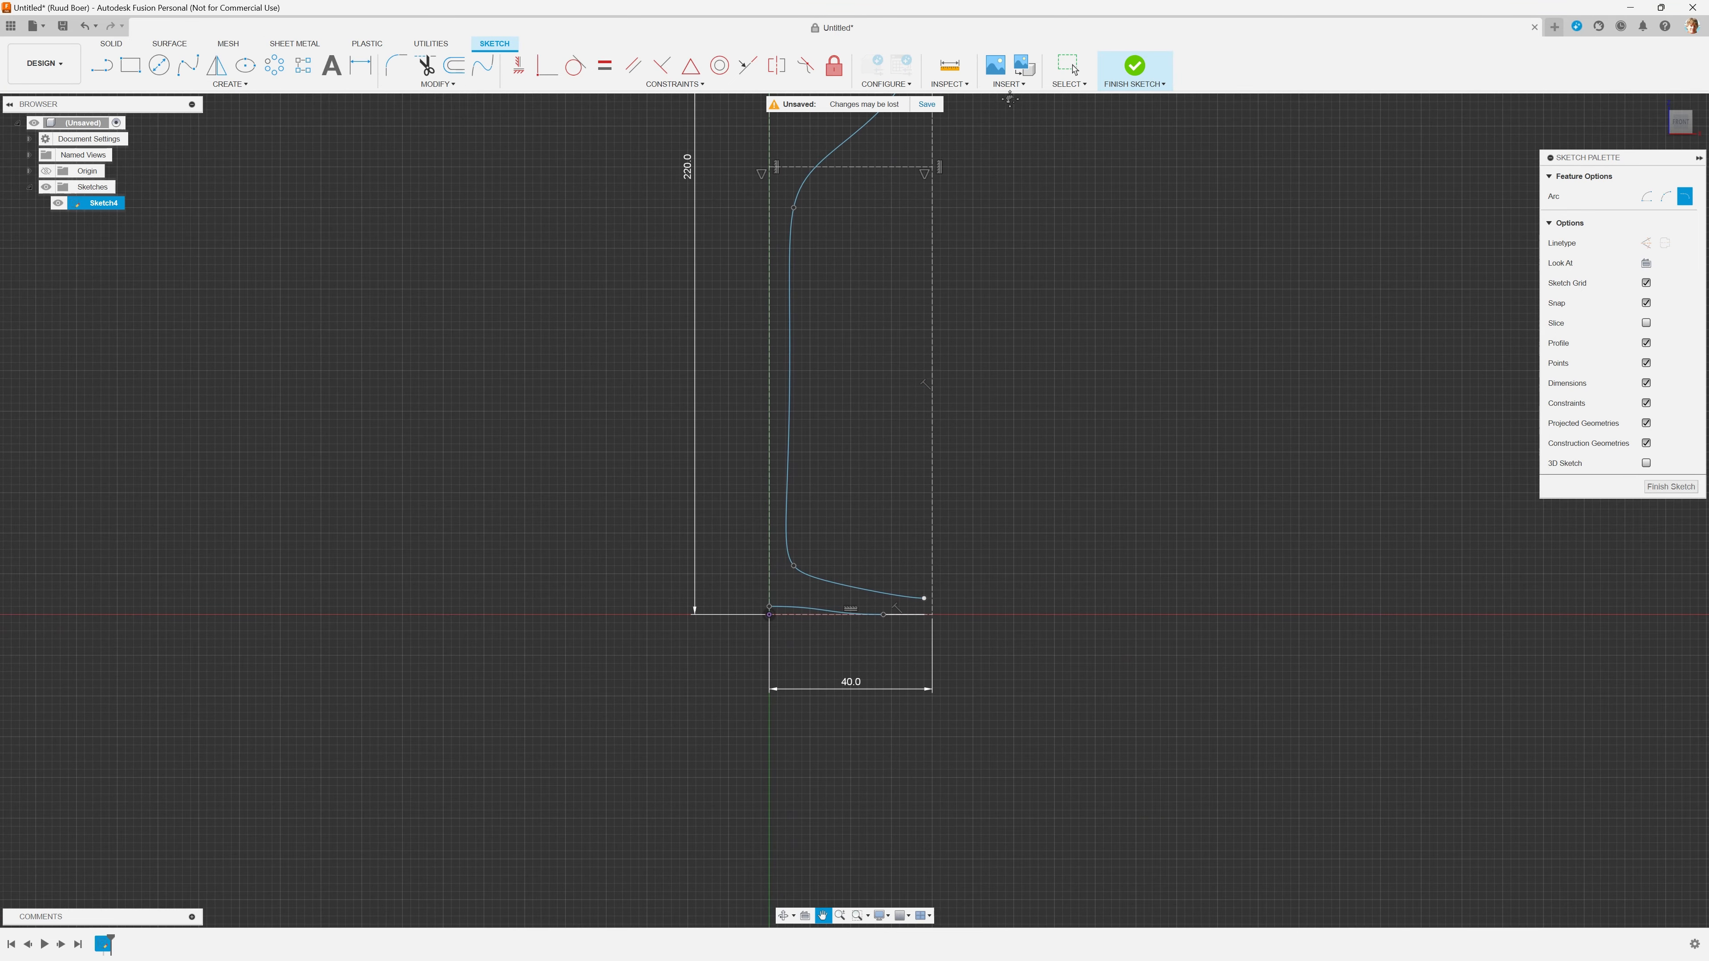
pyautogui.scroll(10, 938, 606)
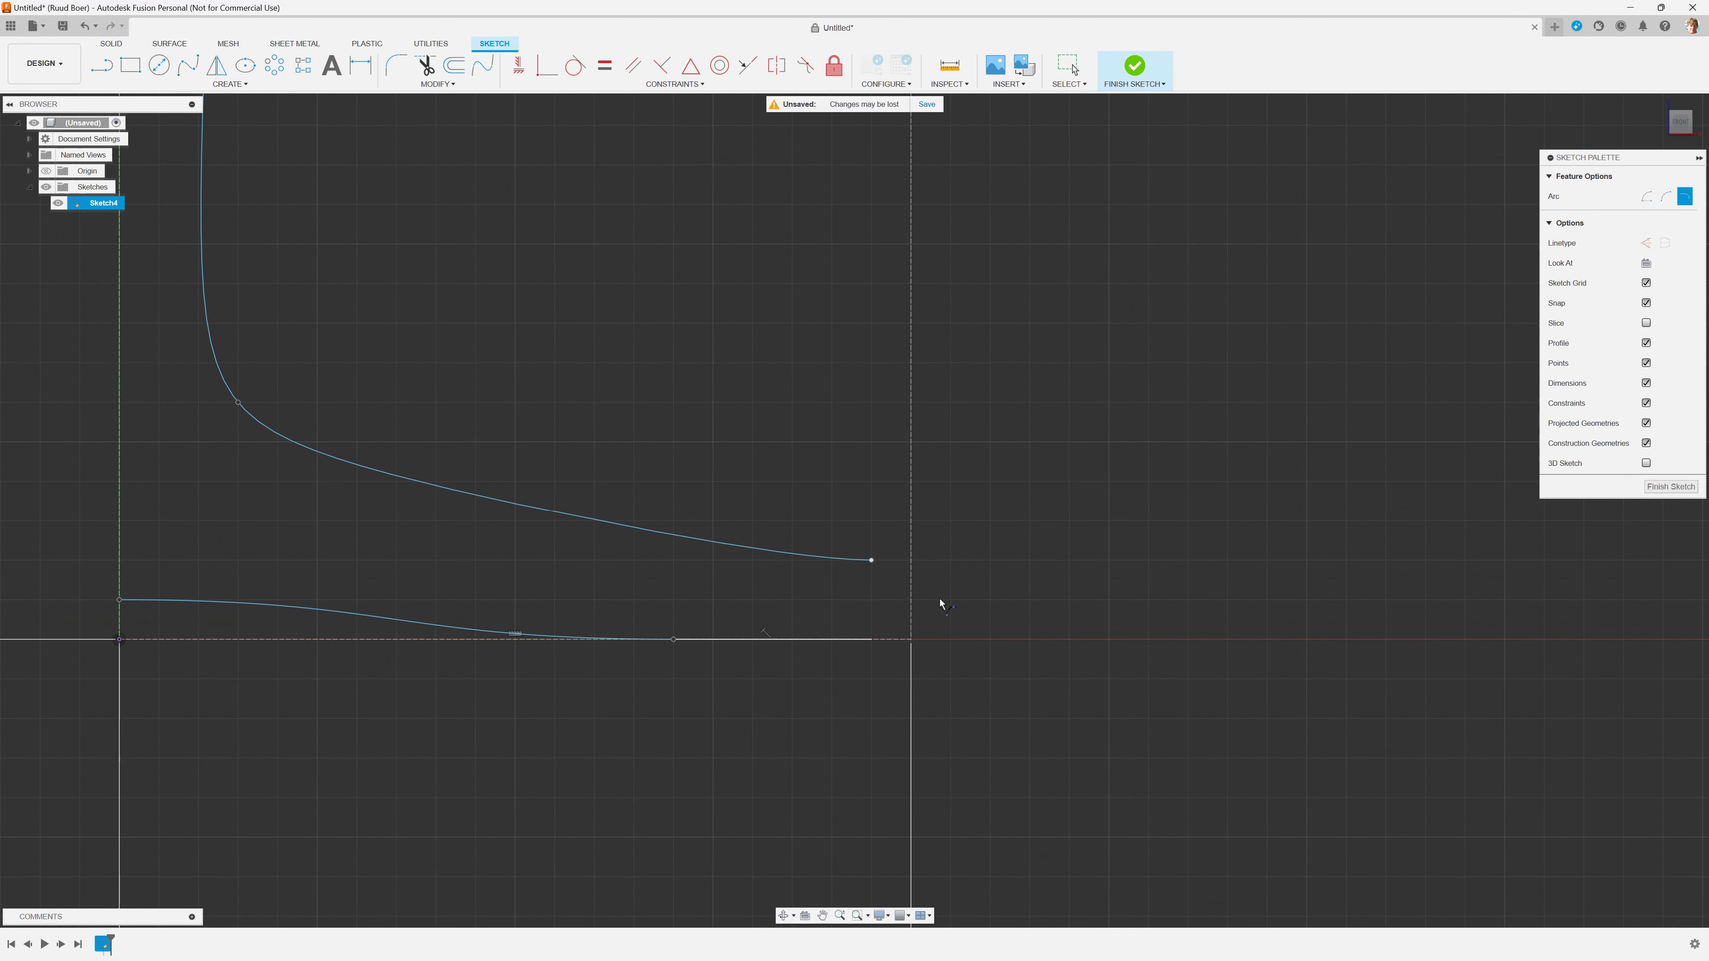
pyautogui.scroll(2, 940, 598)
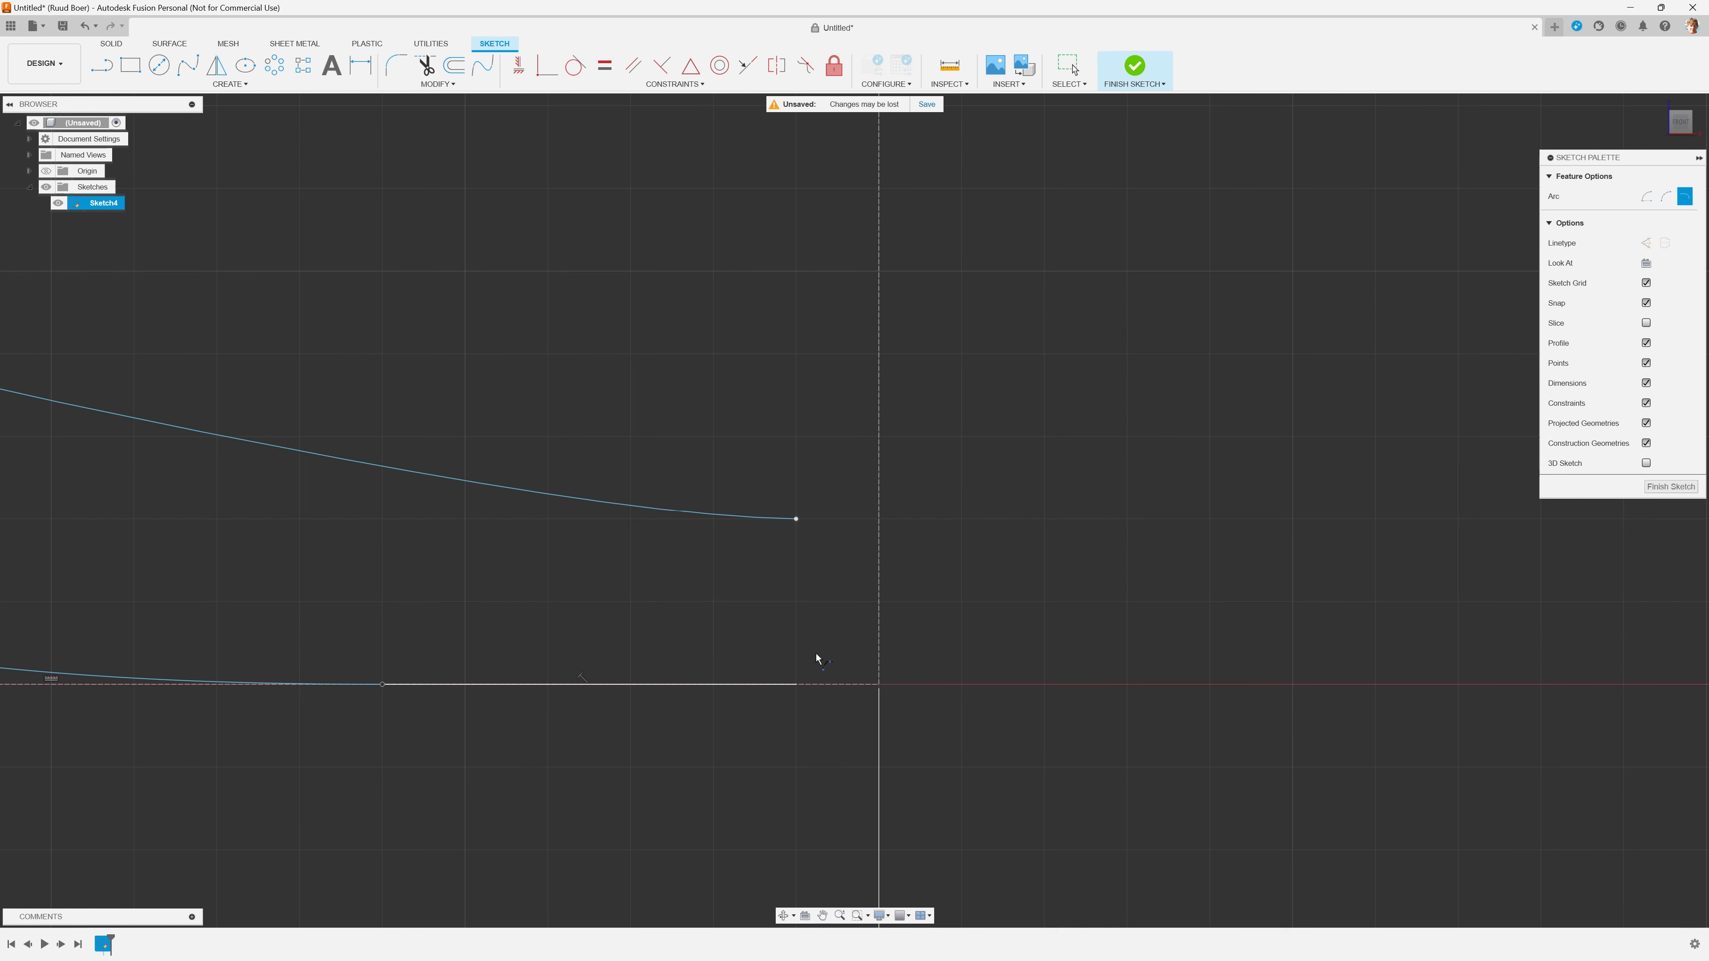
pyautogui.click(795, 684)
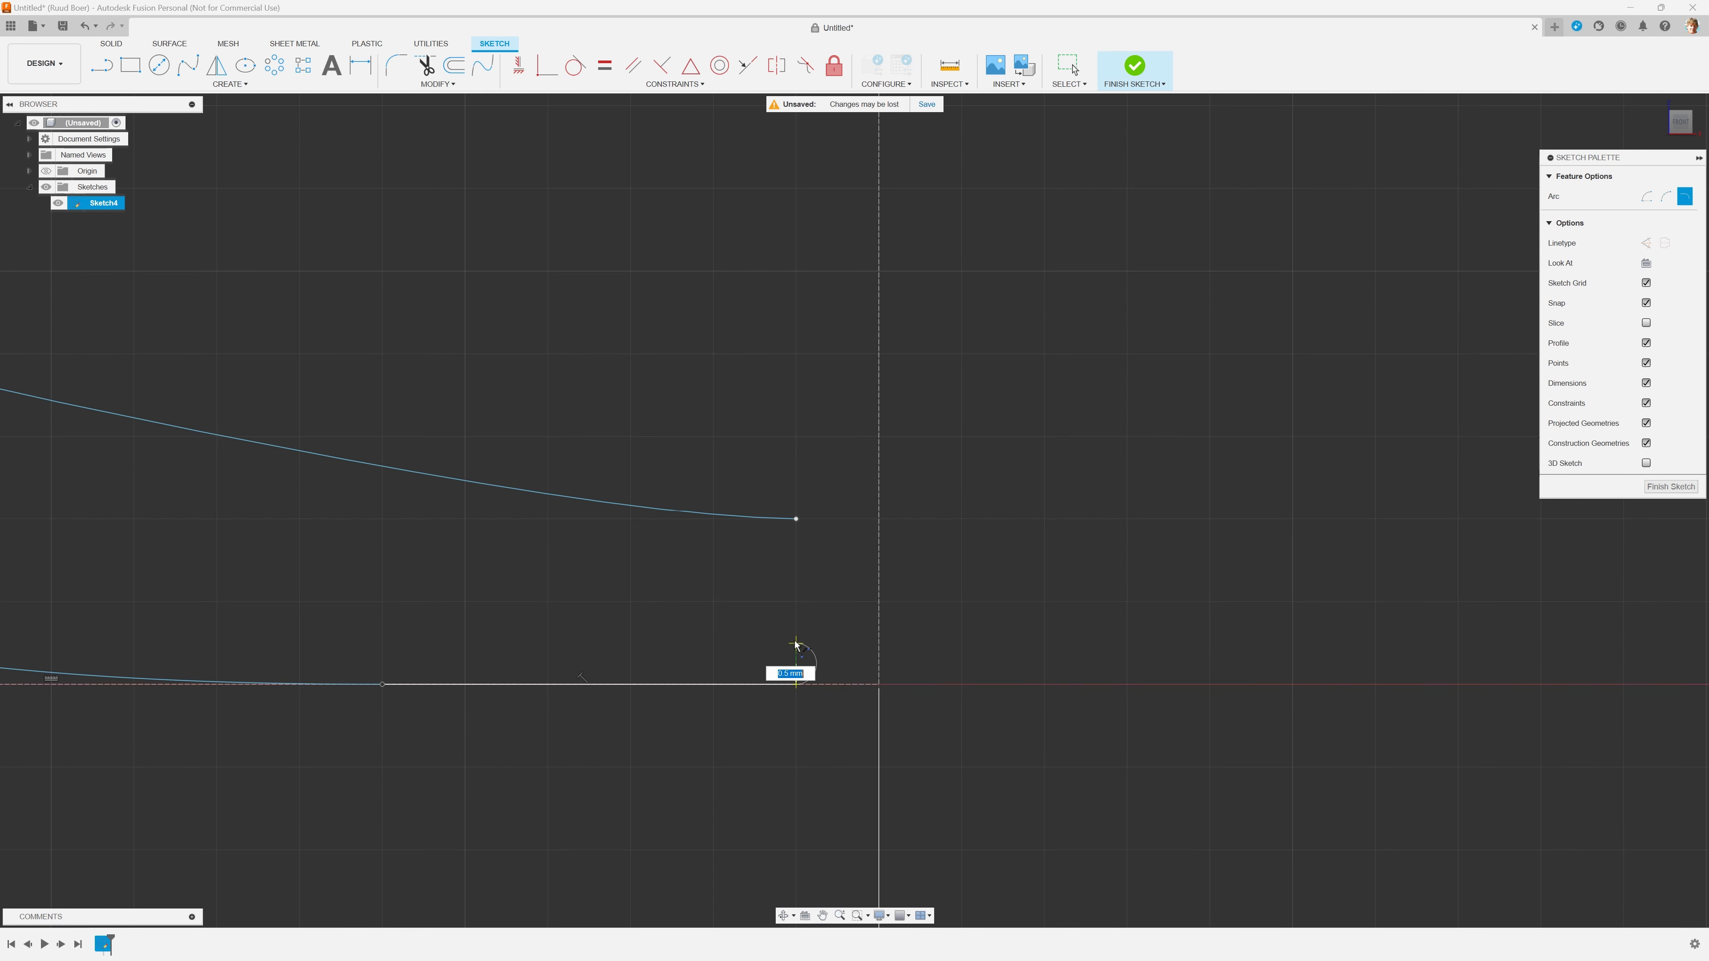
pyautogui.scroll(2, 800, 573)
pyautogui.scroll(2, 800, 573)
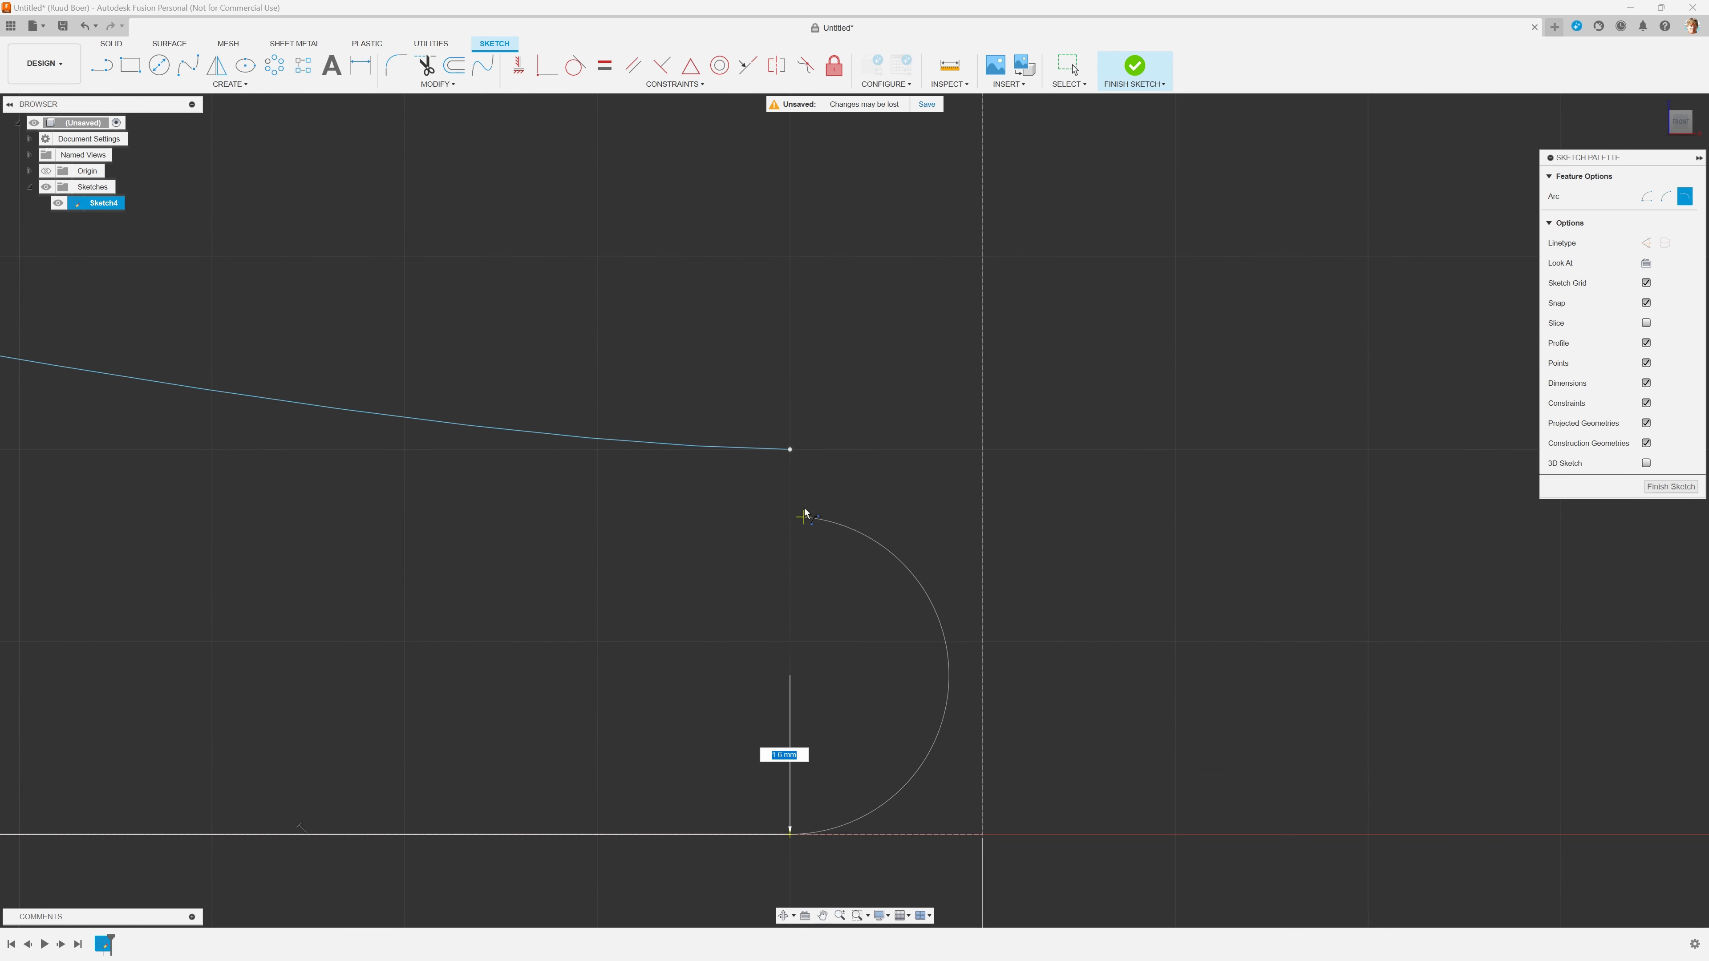
pyautogui.click(790, 451)
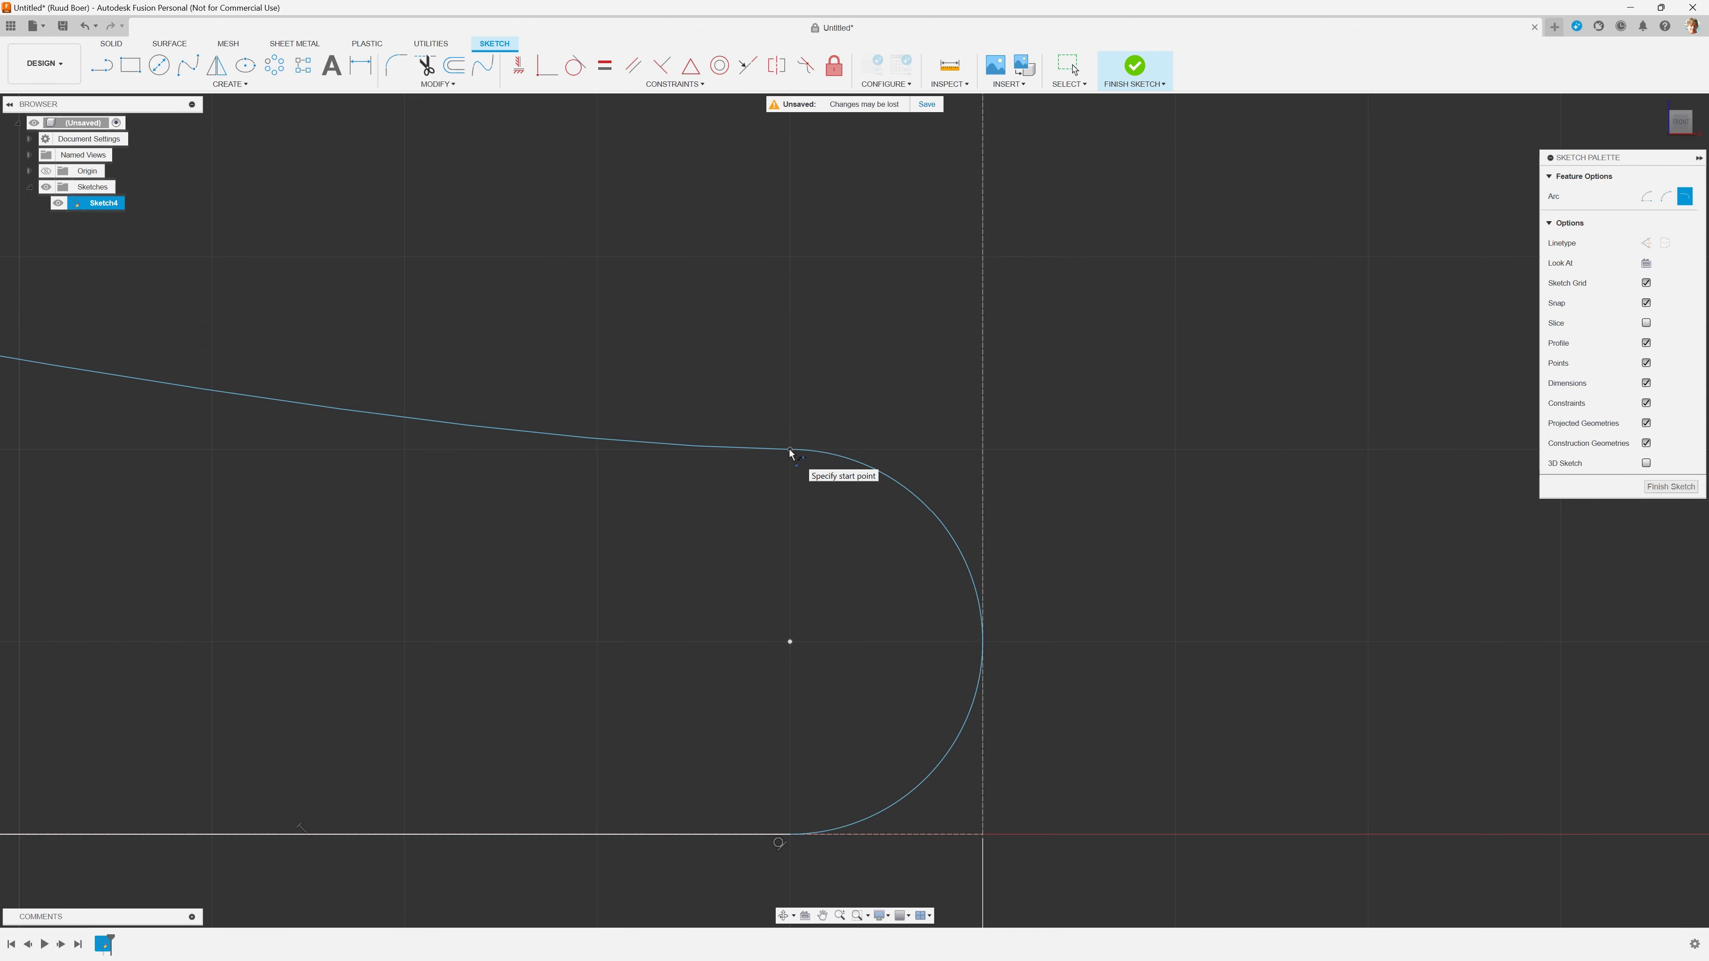
# Step: Start a fit point spline at the rim arc's free end and, with Snap off, place its second point about 36 mm from the axis, 150 mm up
pyautogui.scroll(-2, 1067, 482)
pyautogui.scroll(-4, 1068, 482)
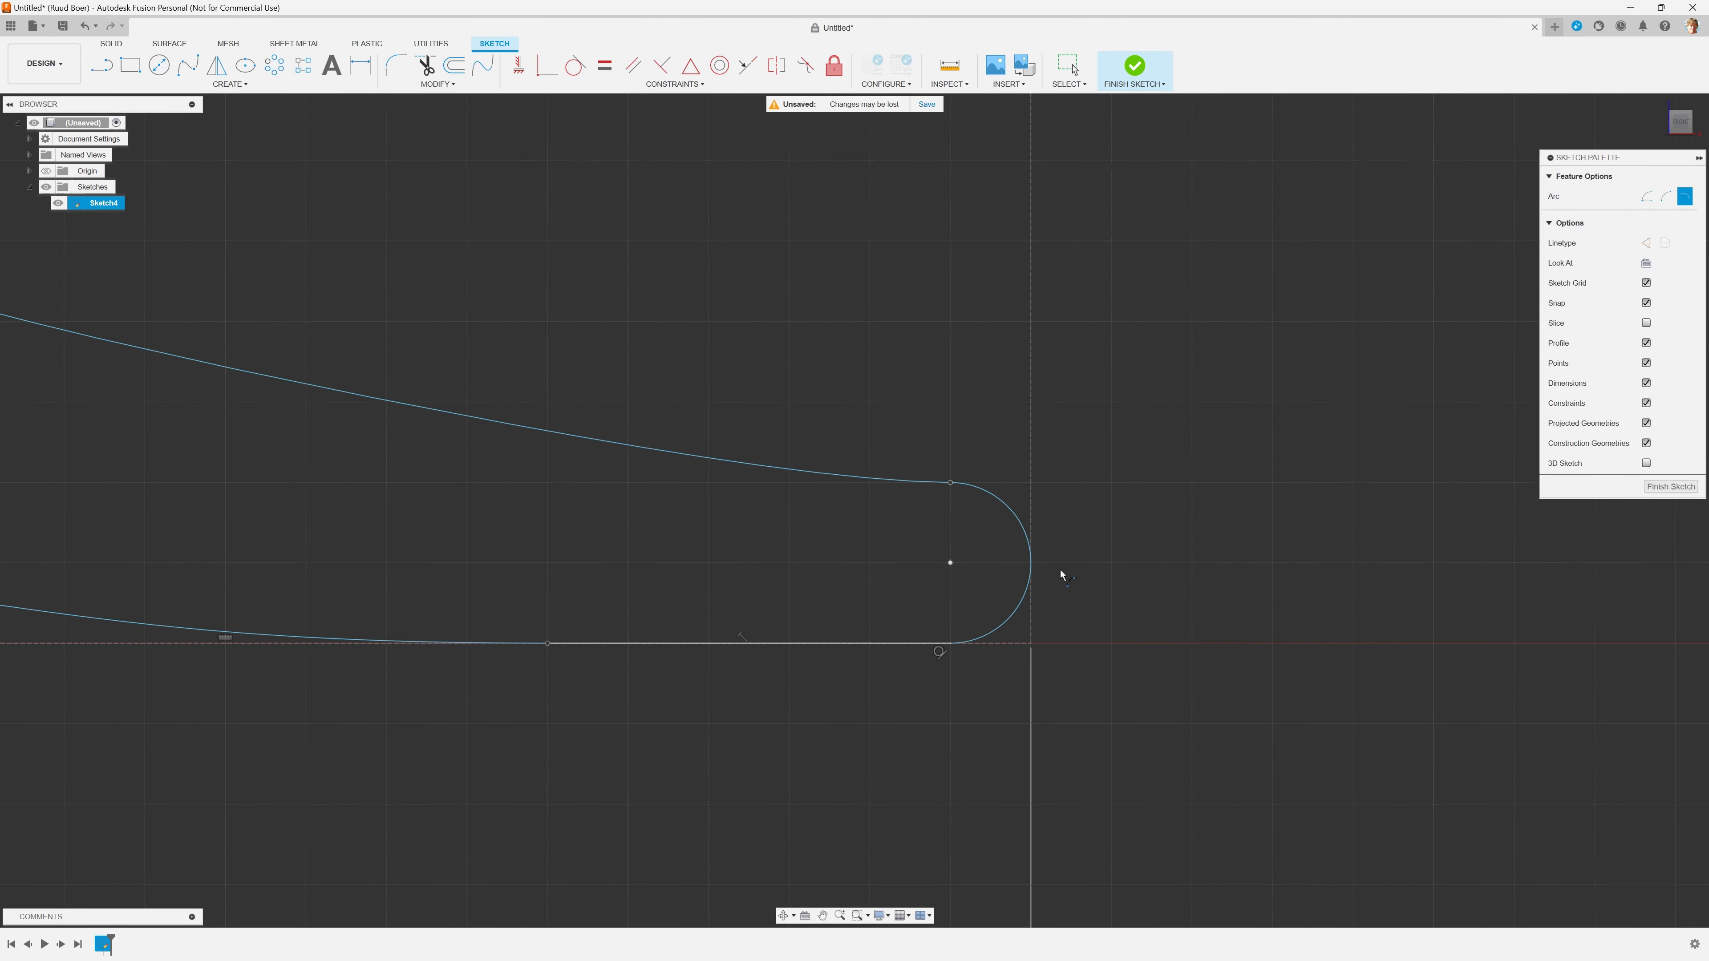
pyautogui.scroll(-8, 1054, 728)
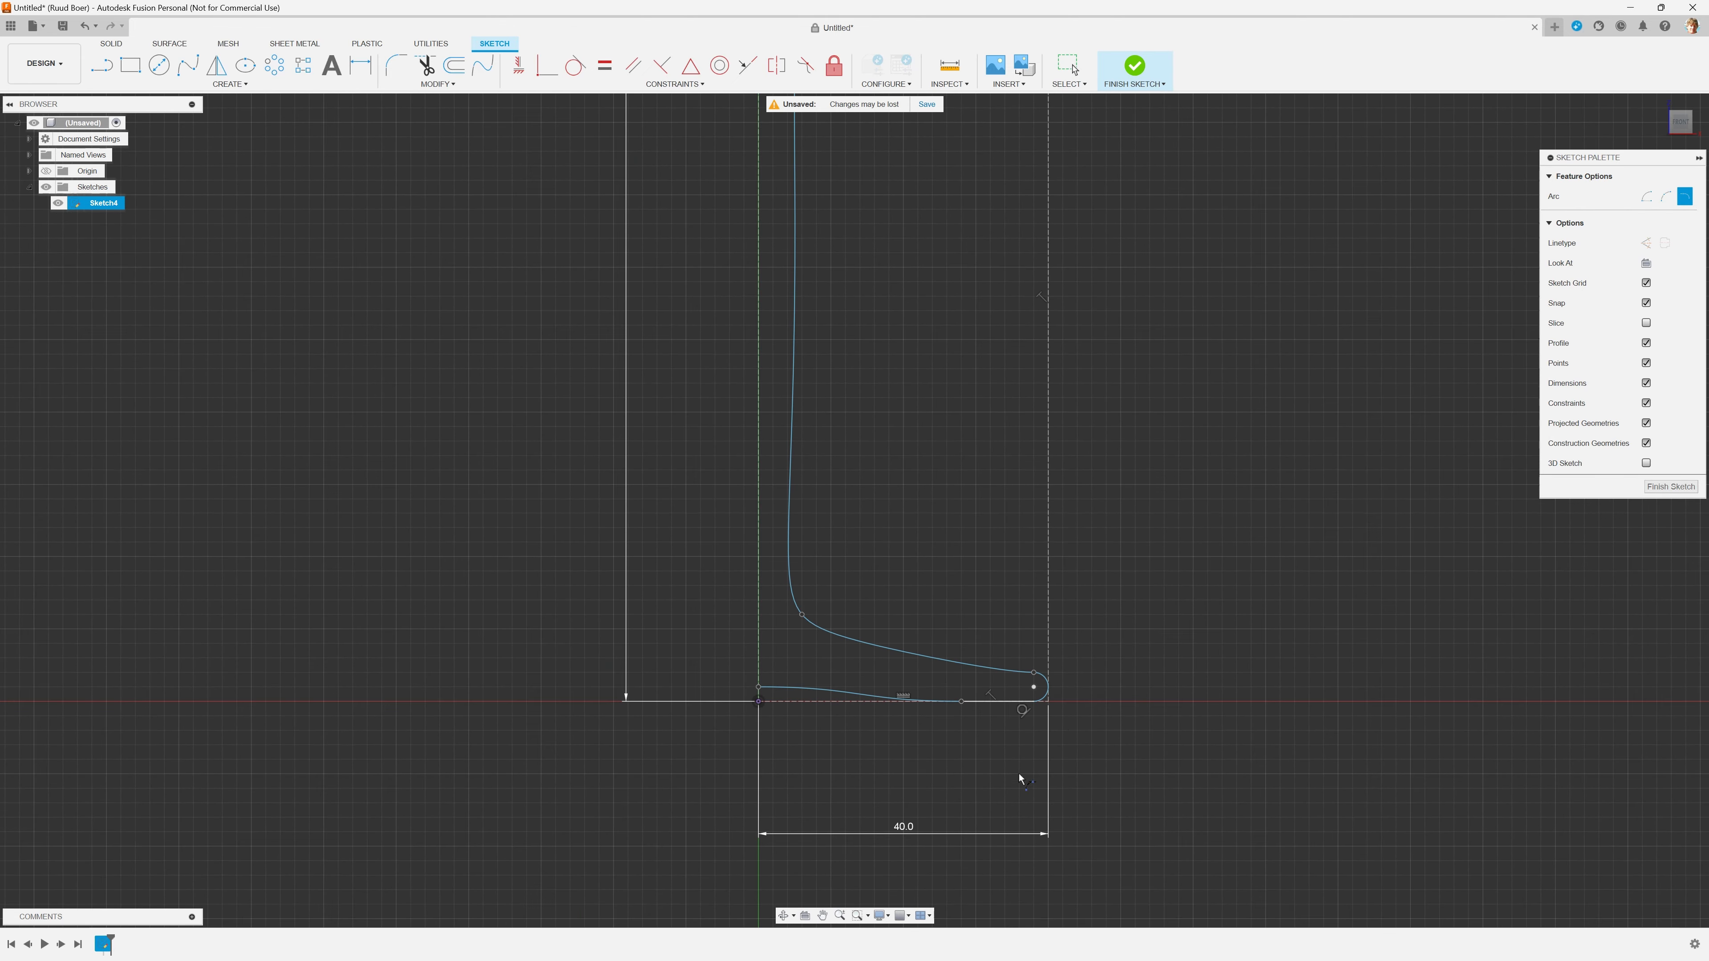
pyautogui.scroll(3, 1024, 289)
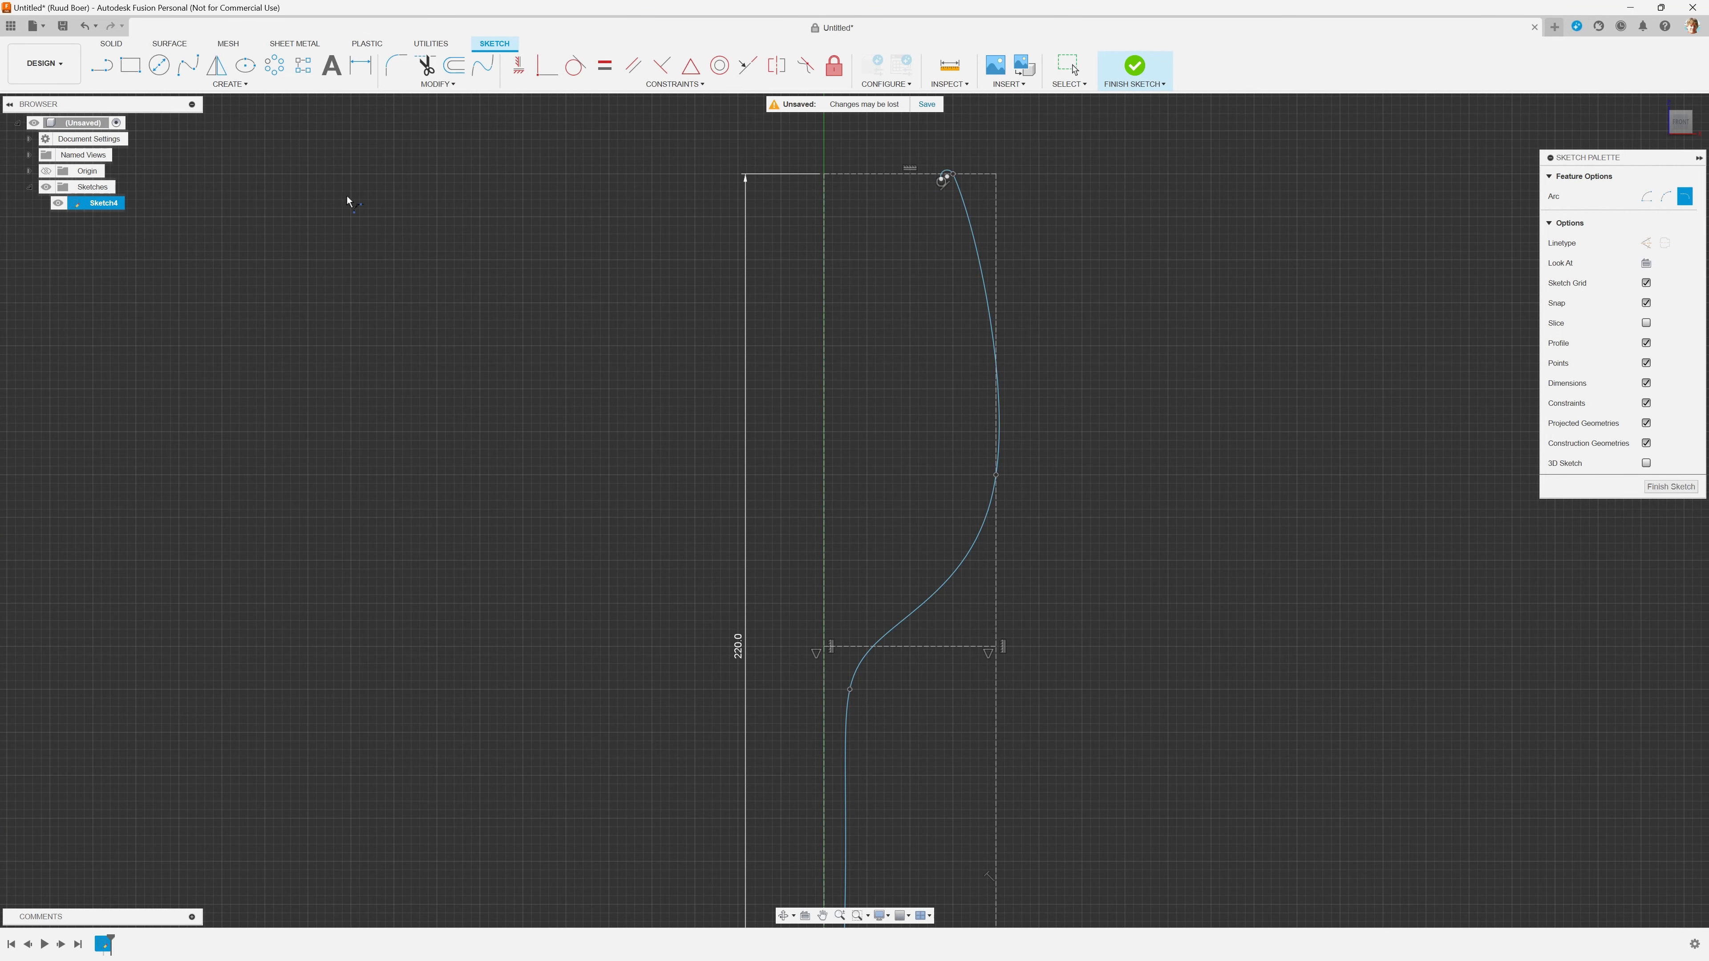
pyautogui.click(235, 85)
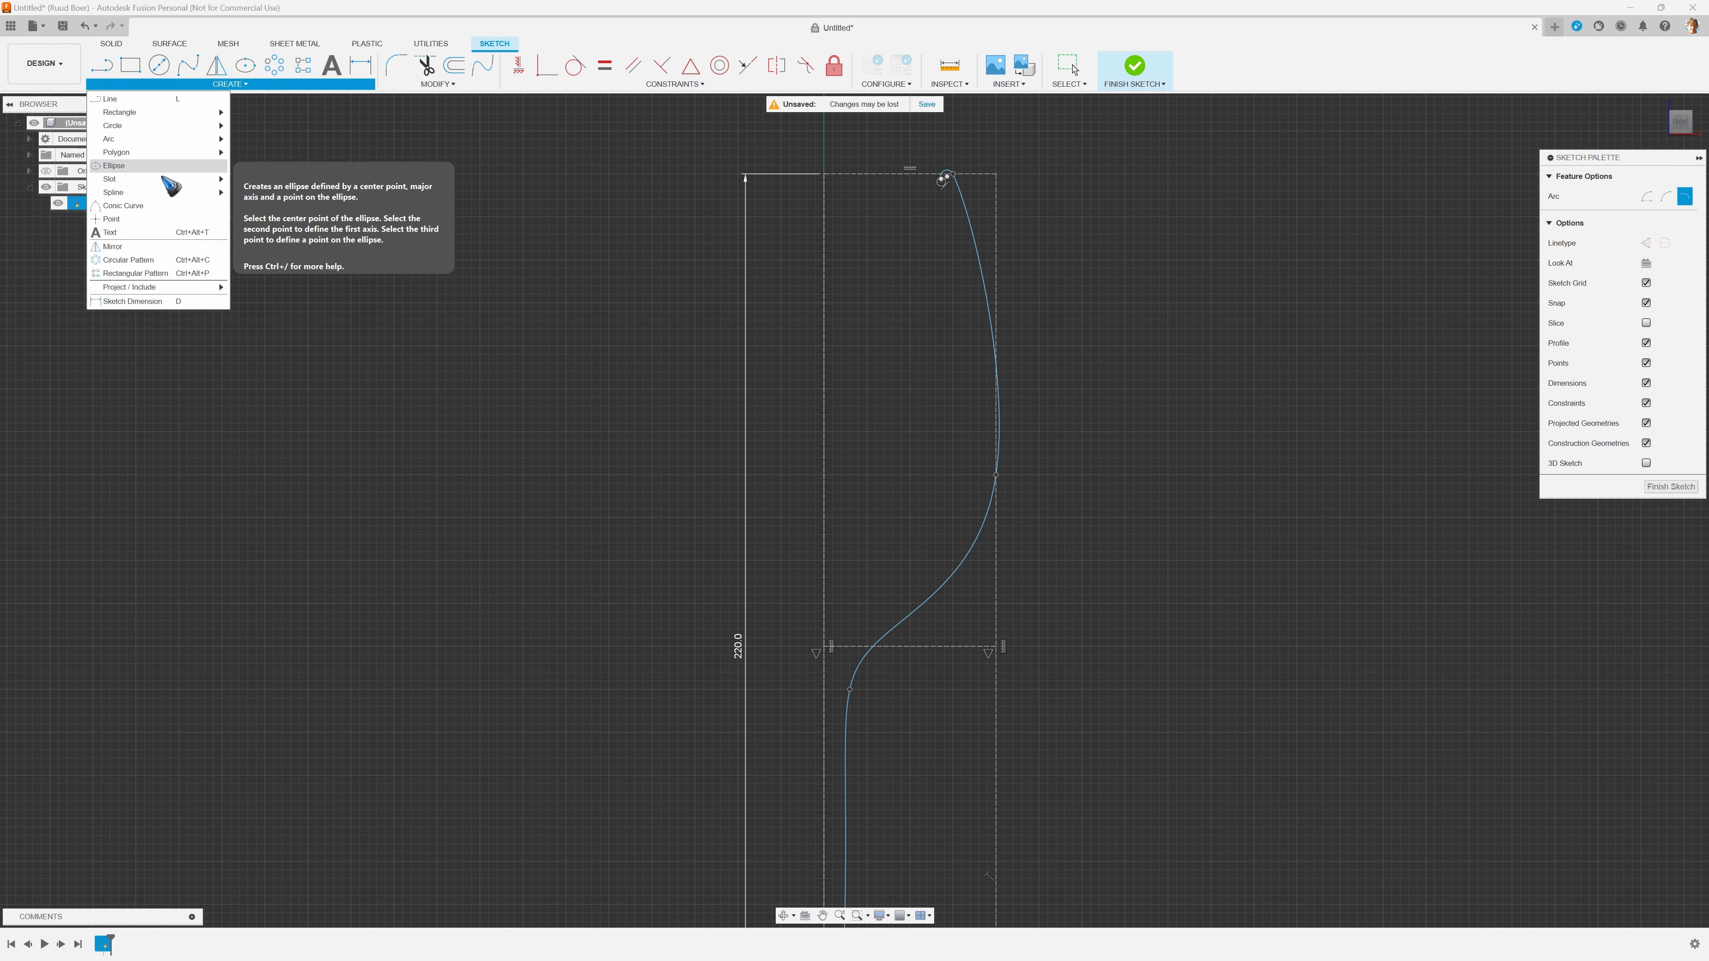
pyautogui.moveTo(163, 181)
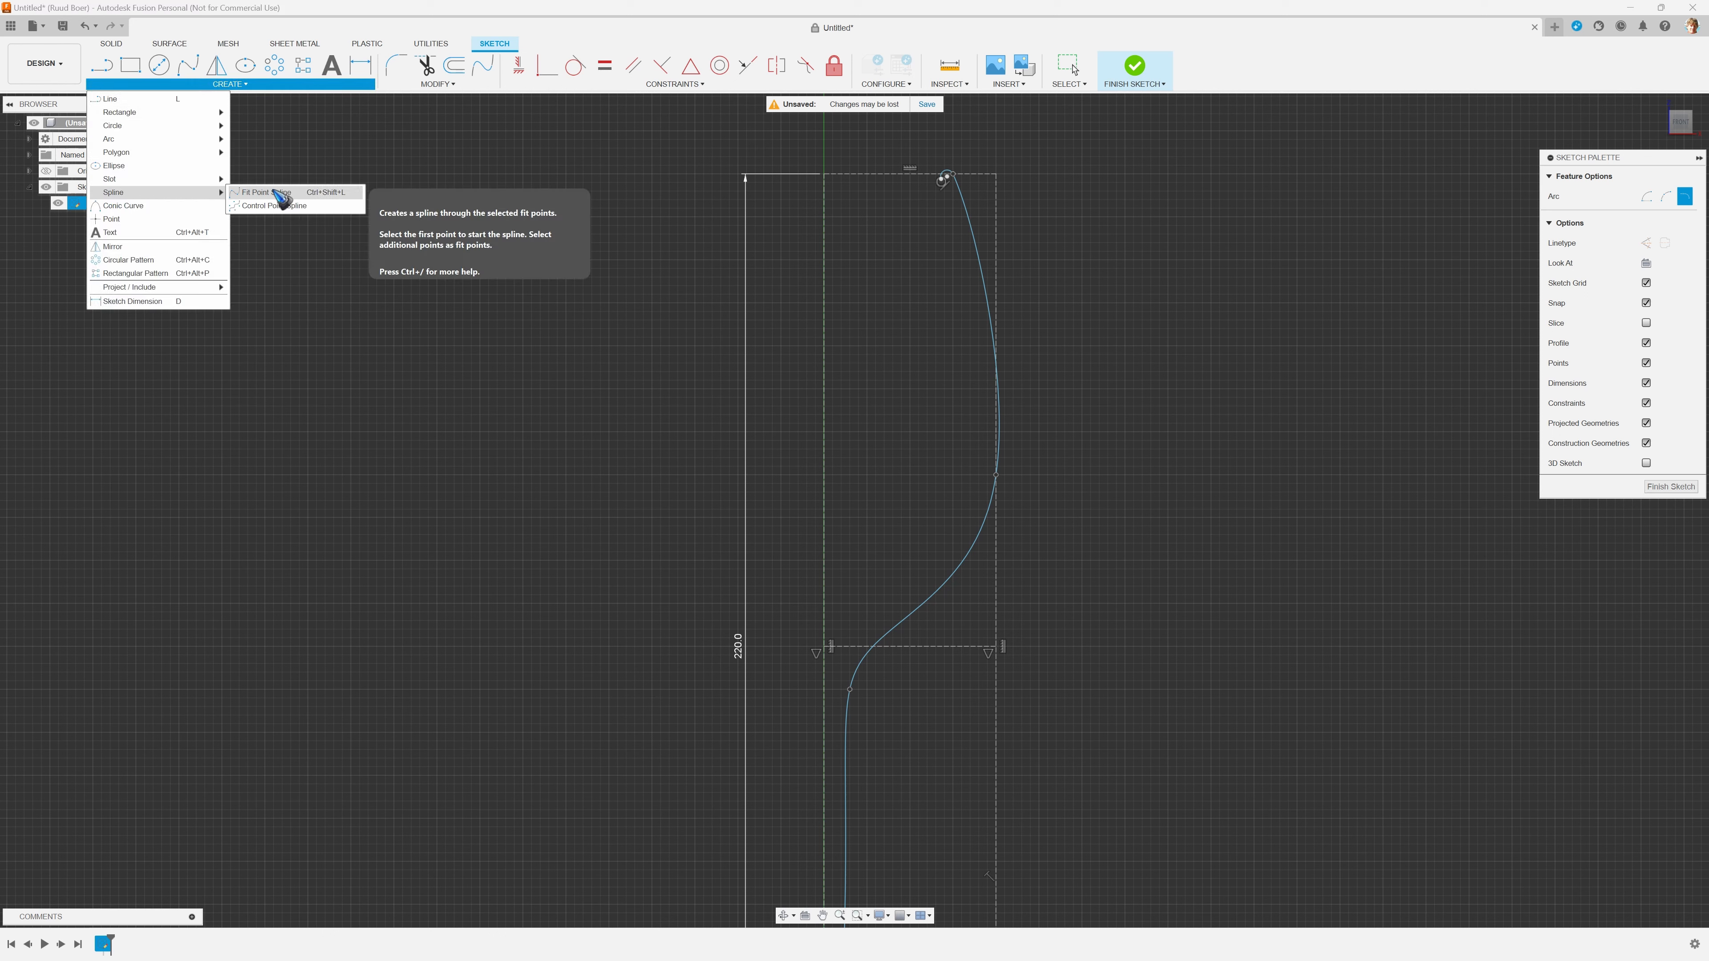
pyautogui.click(274, 193)
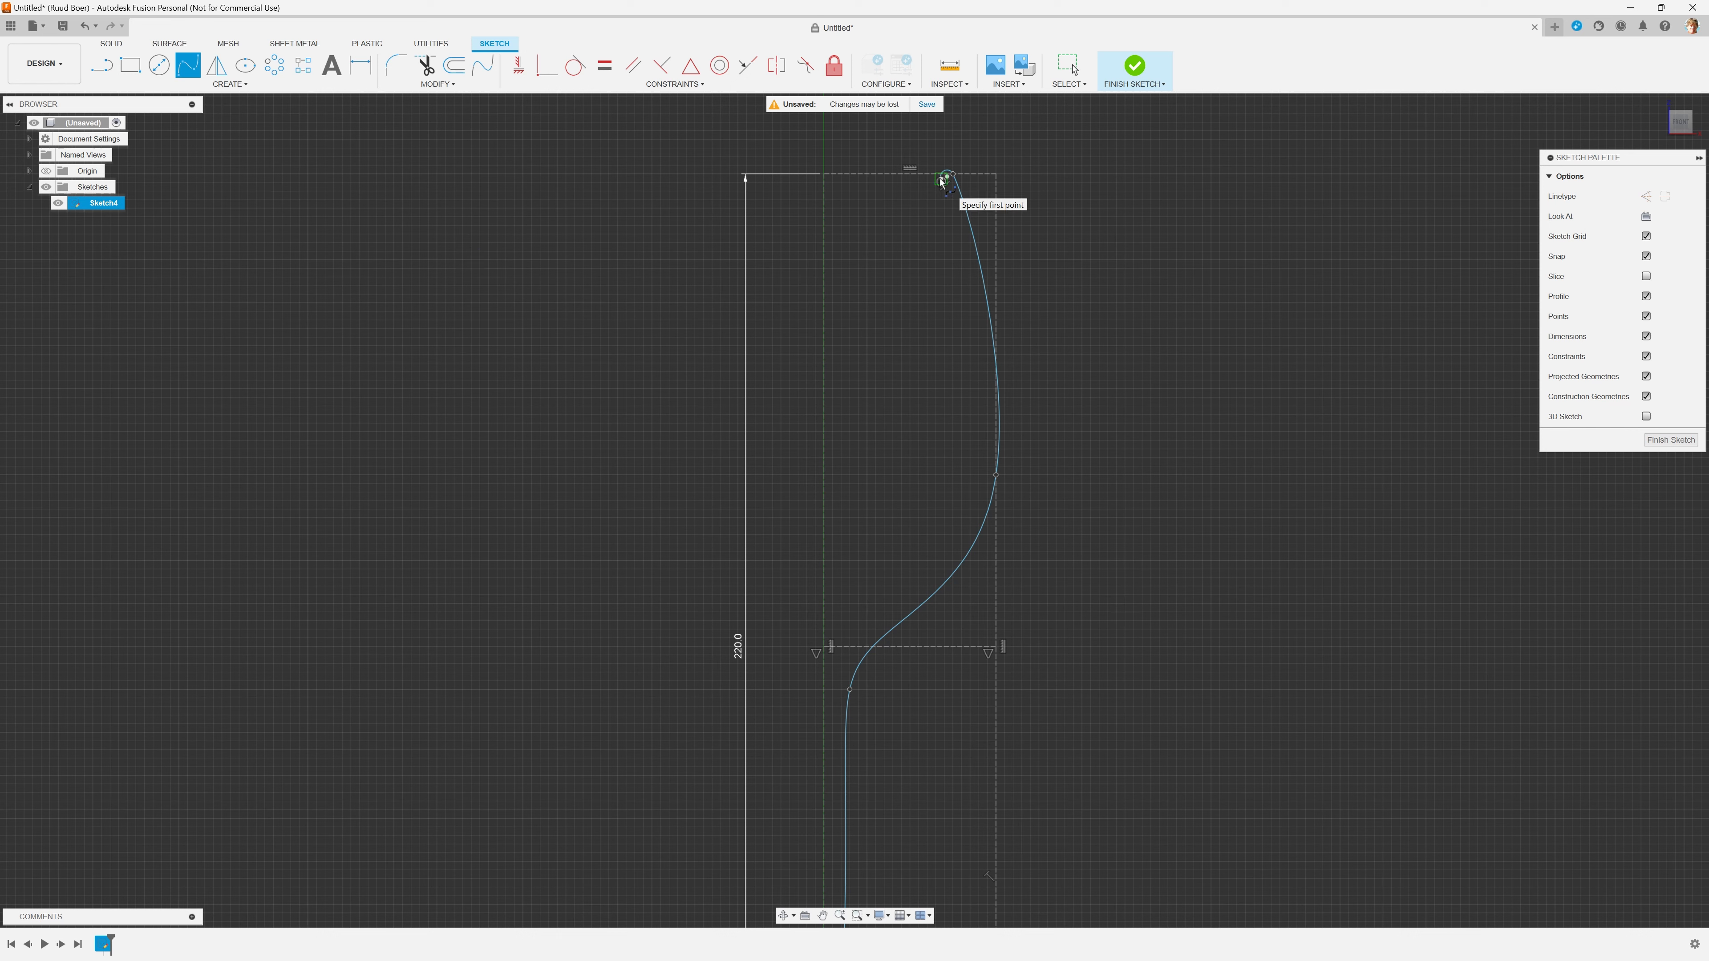
pyautogui.click(941, 180)
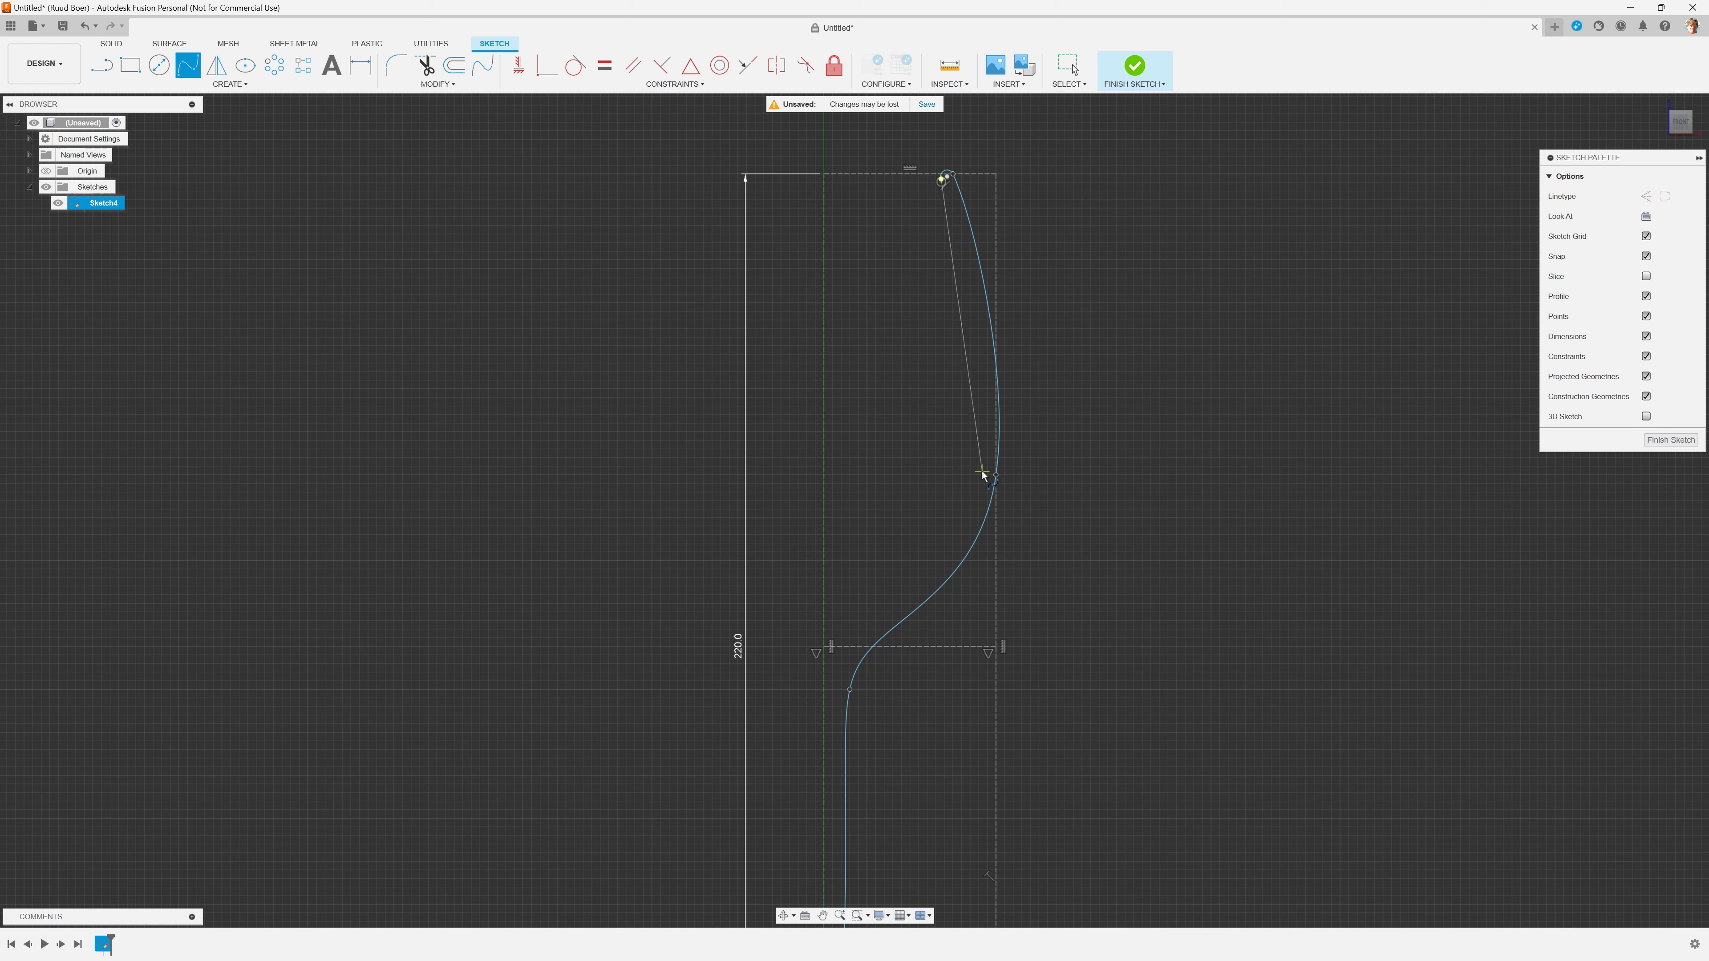
pyautogui.click(1647, 256)
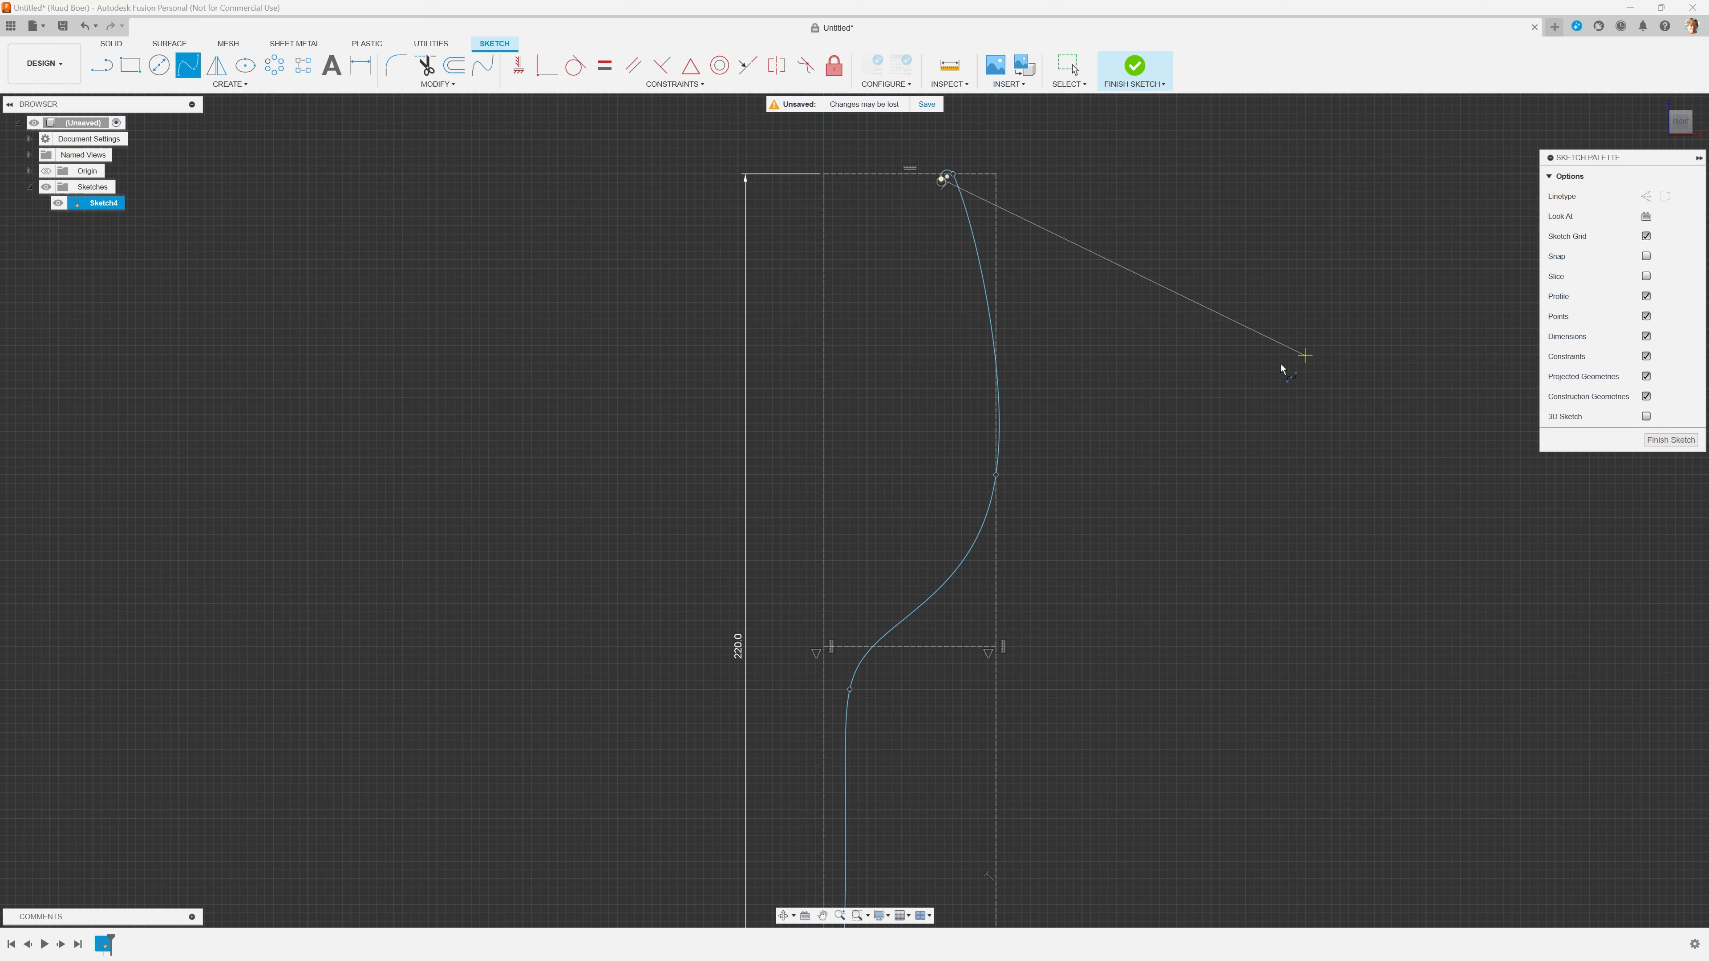
pyautogui.click(981, 475)
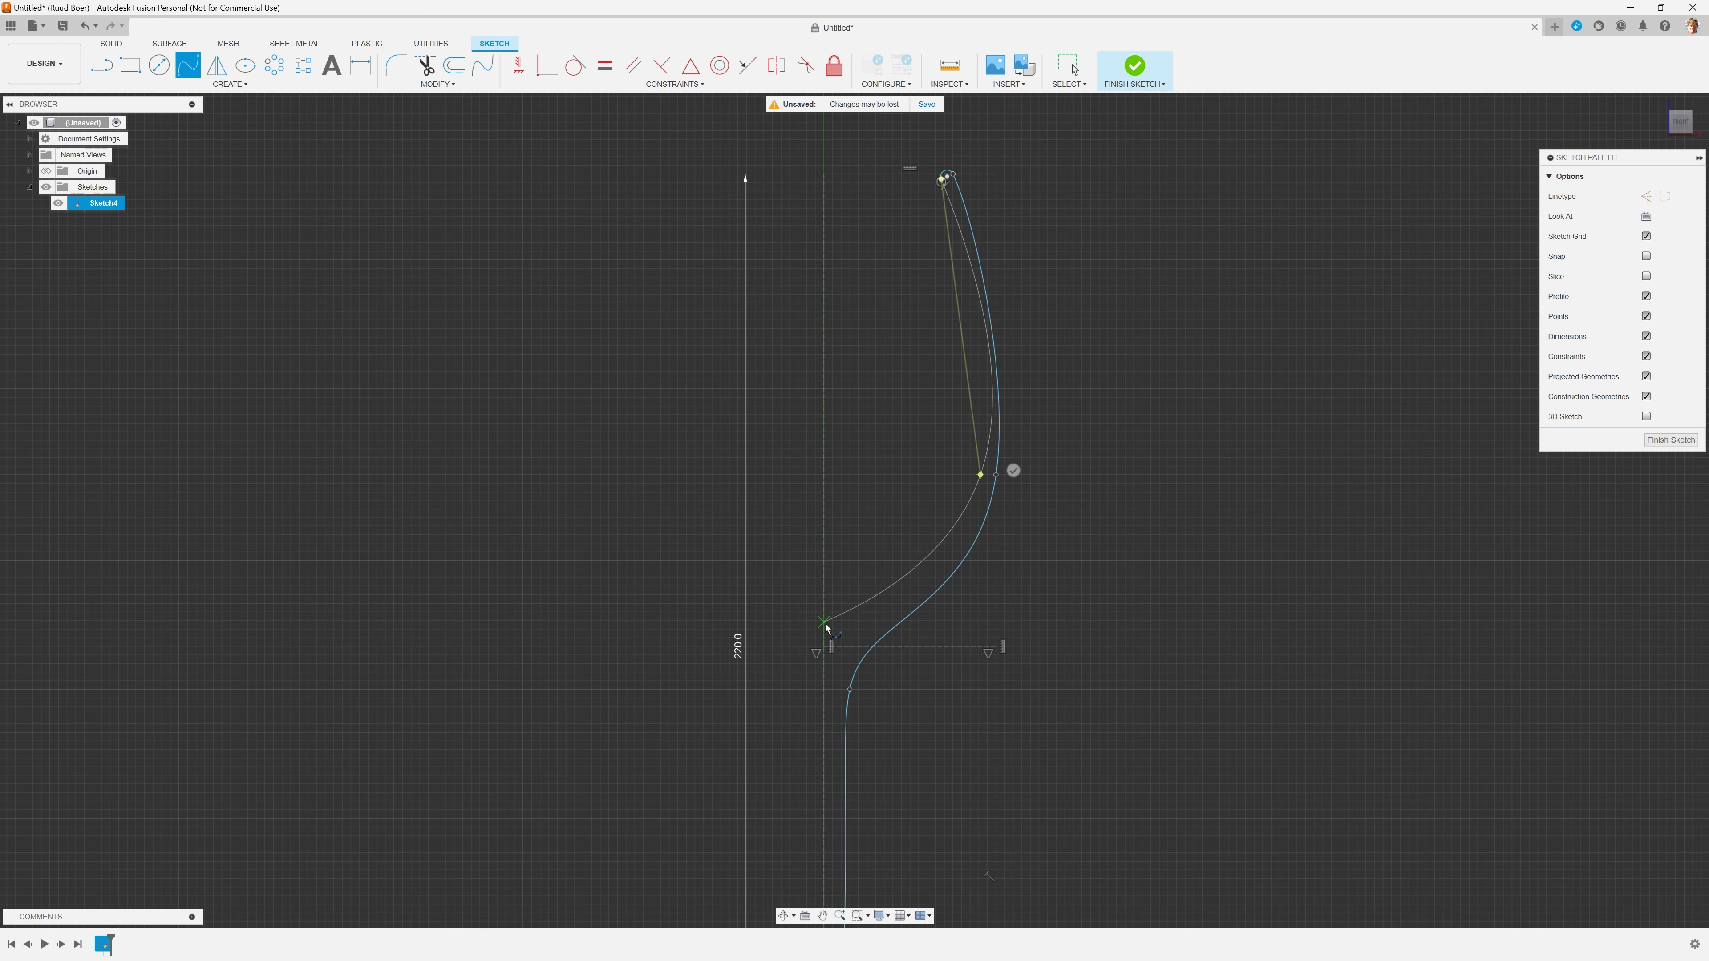
# Step: Turn Snap back on and finish the inner bowl spline on the centre axis, about 118 mm up
pyautogui.scroll(2, 825, 626)
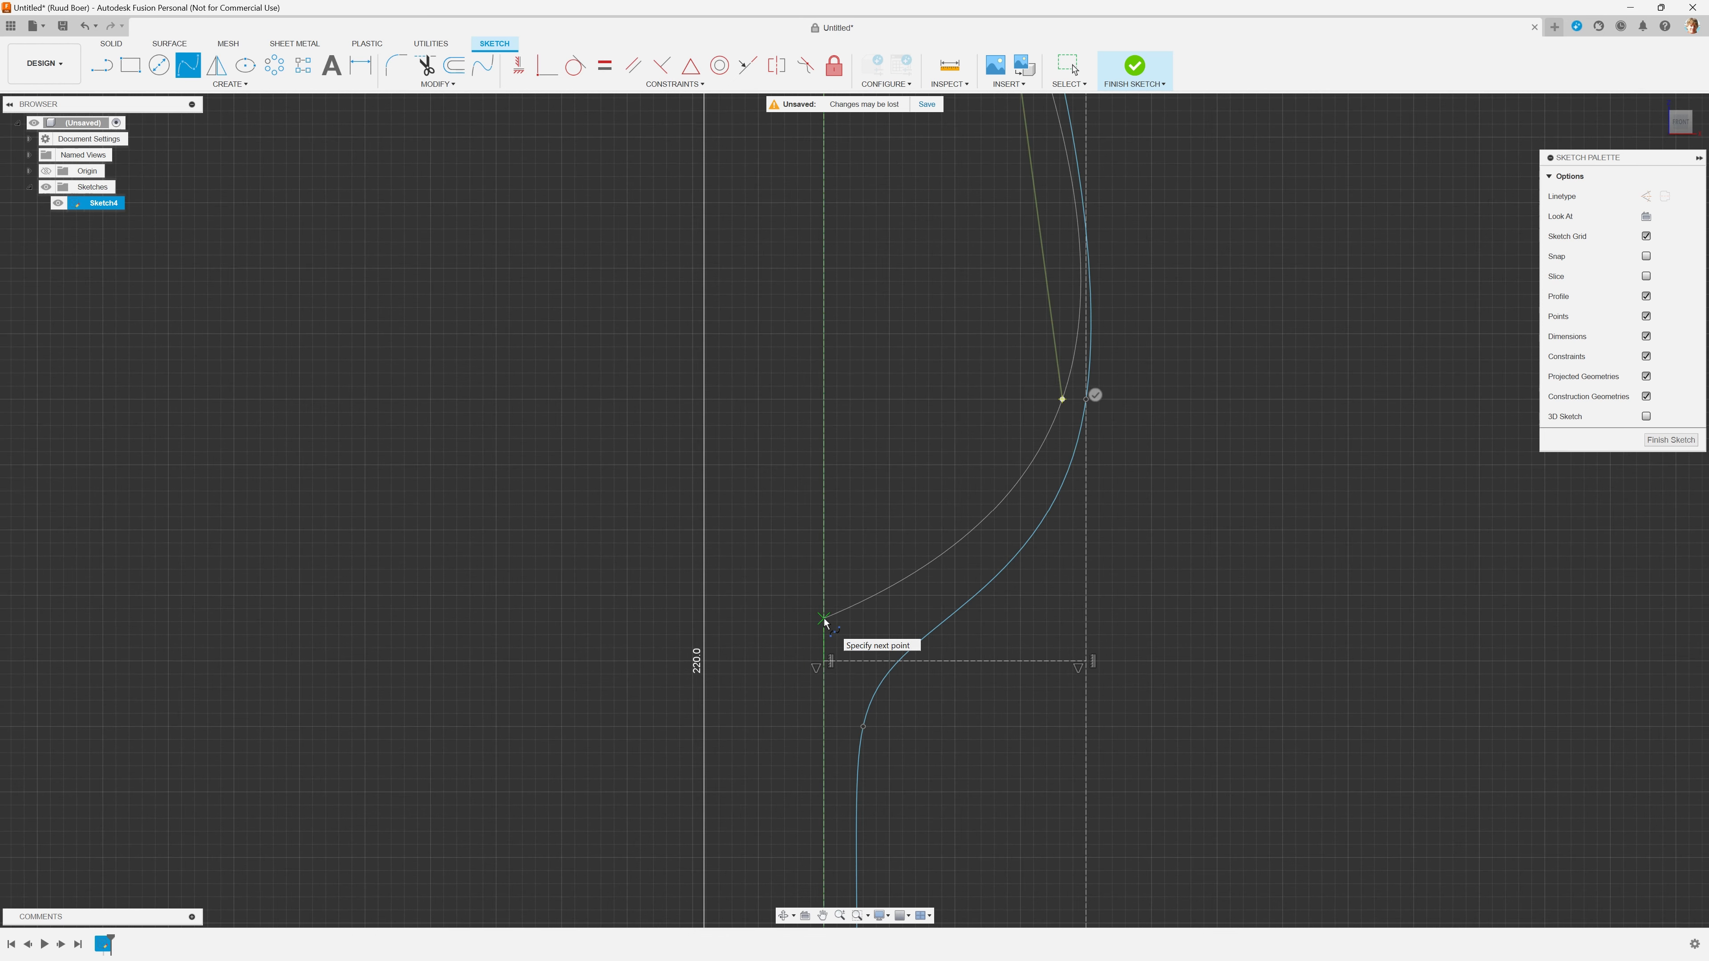
pyautogui.click(1647, 256)
pyautogui.scroll(3, 833, 630)
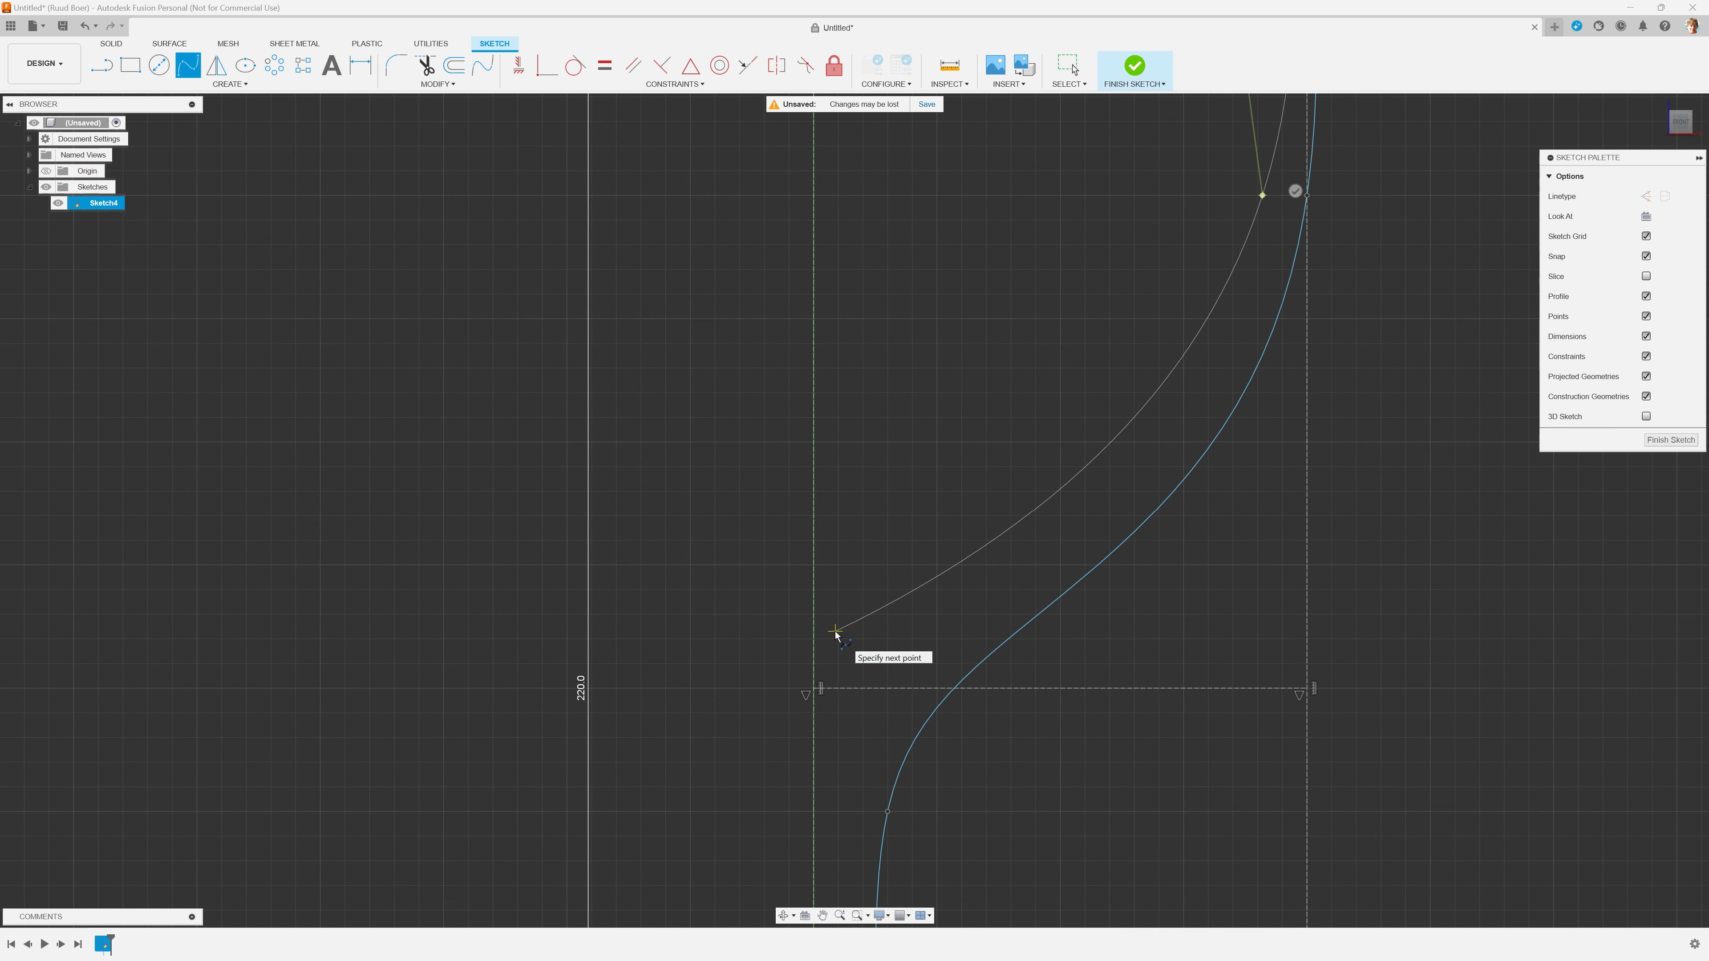
pyautogui.click(814, 591)
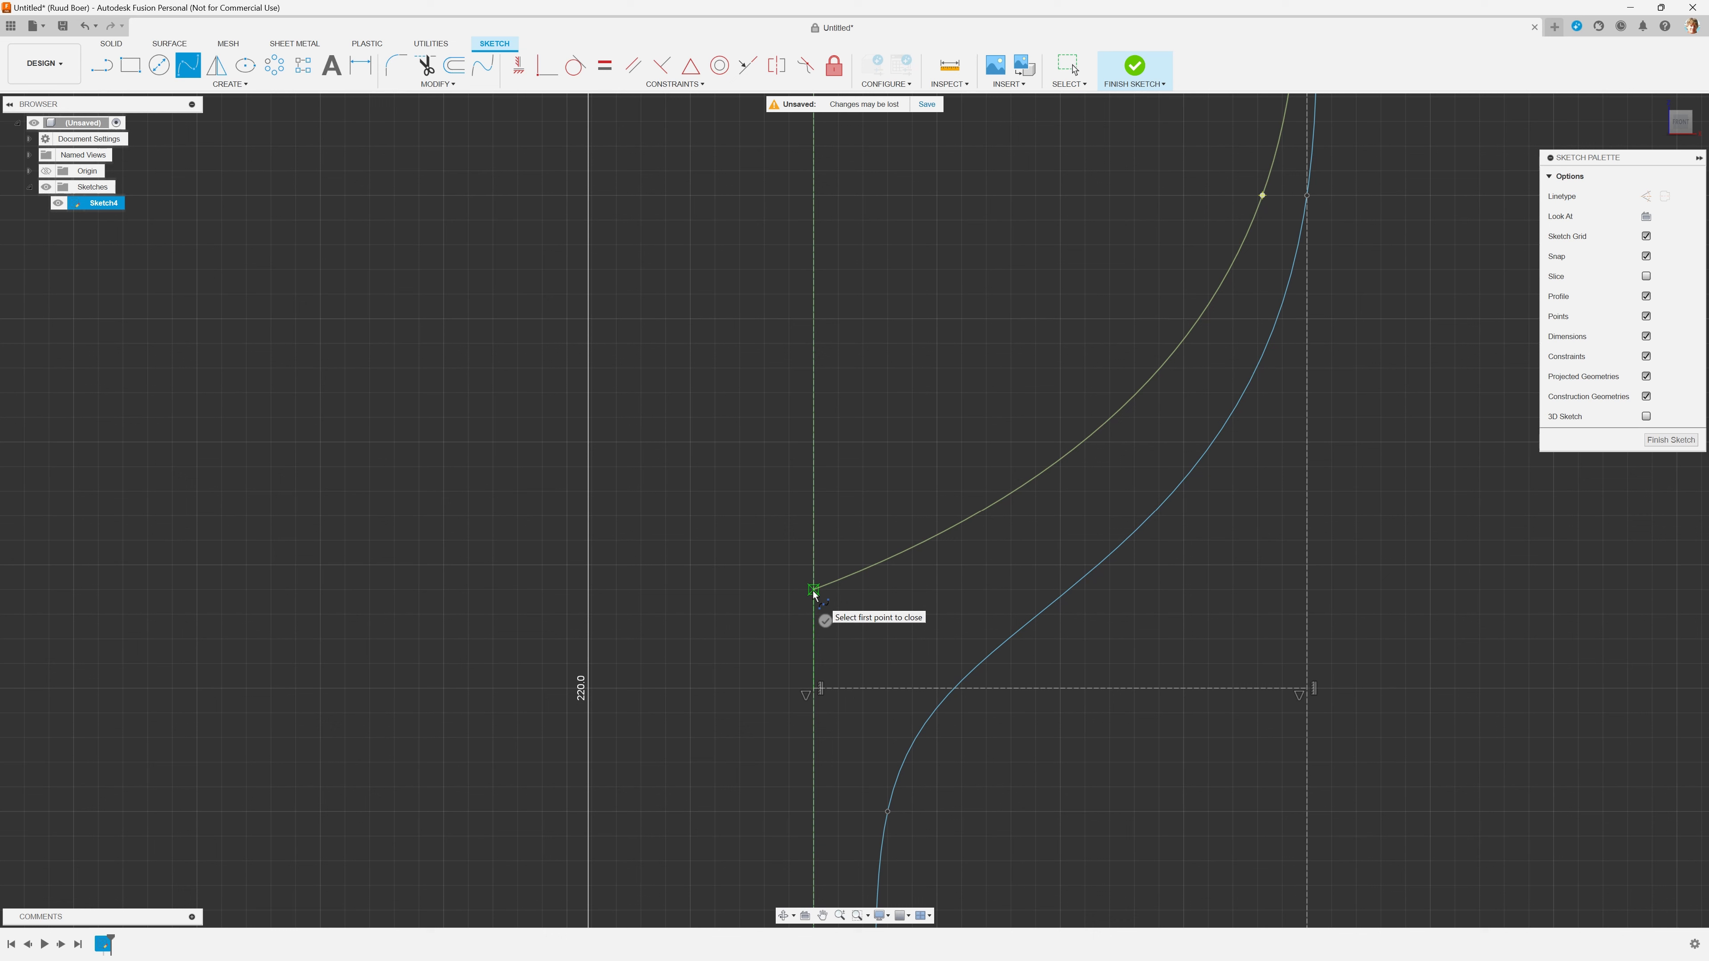
pyautogui.press('Escape')
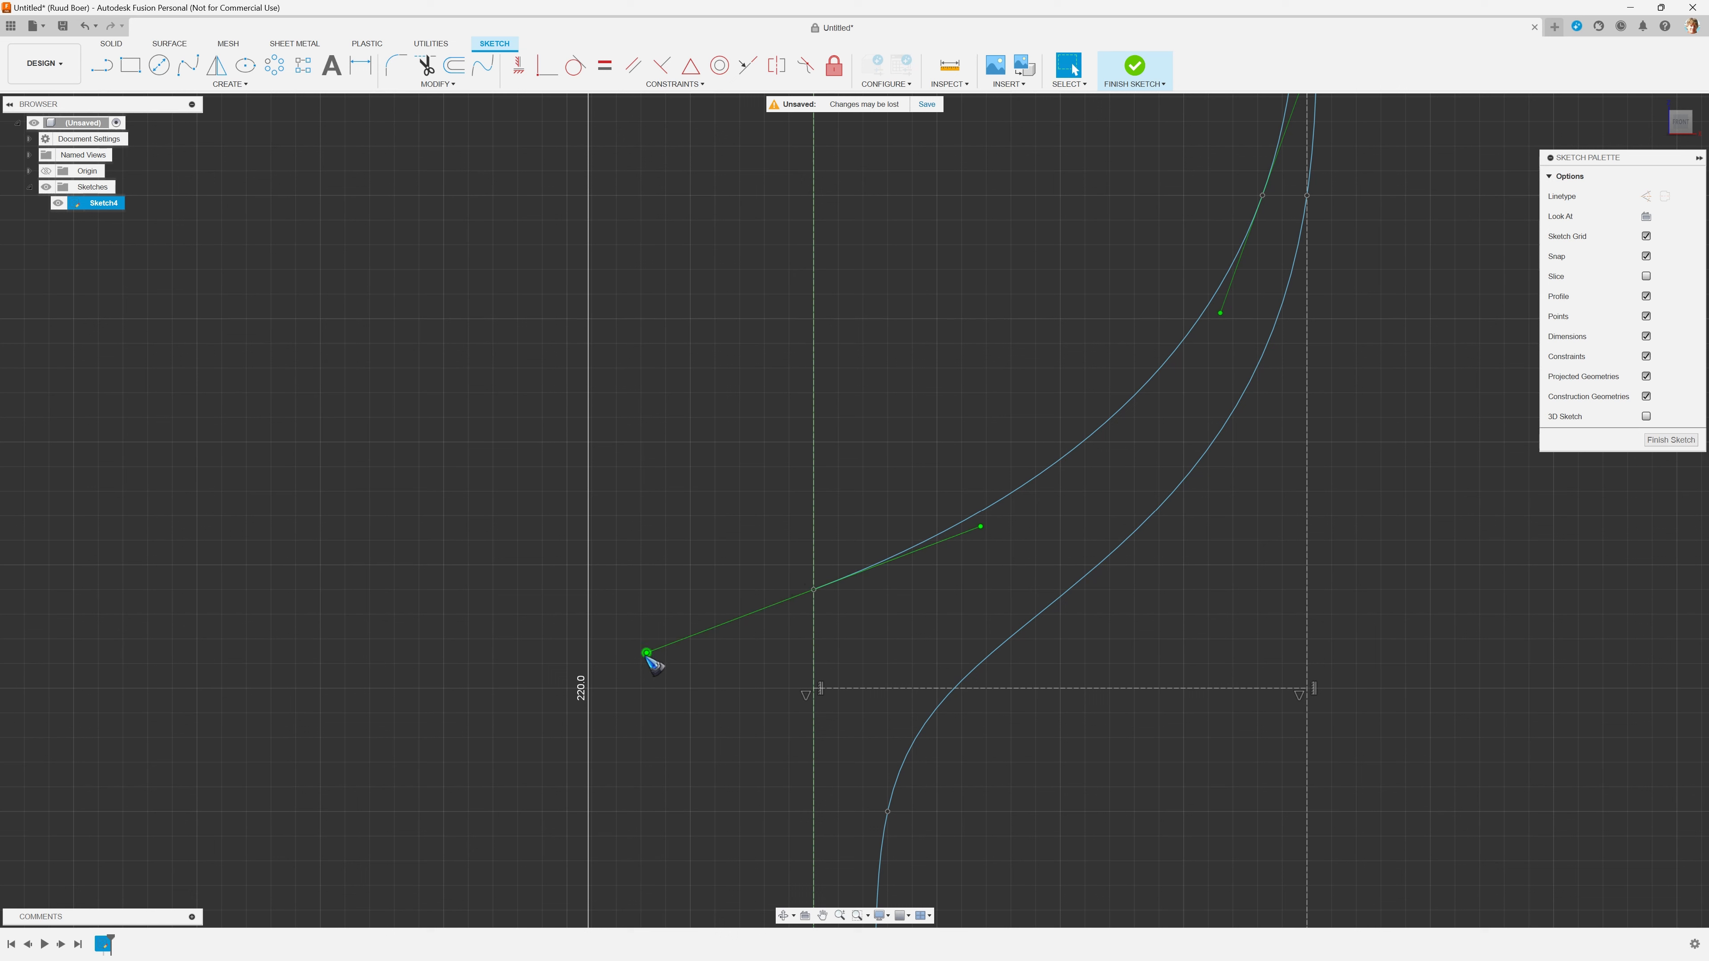
# Step: Level the tangent handle at the inner spline's axis end, with its outer end about 14 mm beyond the axis and 118 mm up
pyautogui.moveTo(645, 653); pyautogui.dragTo(642, 590)
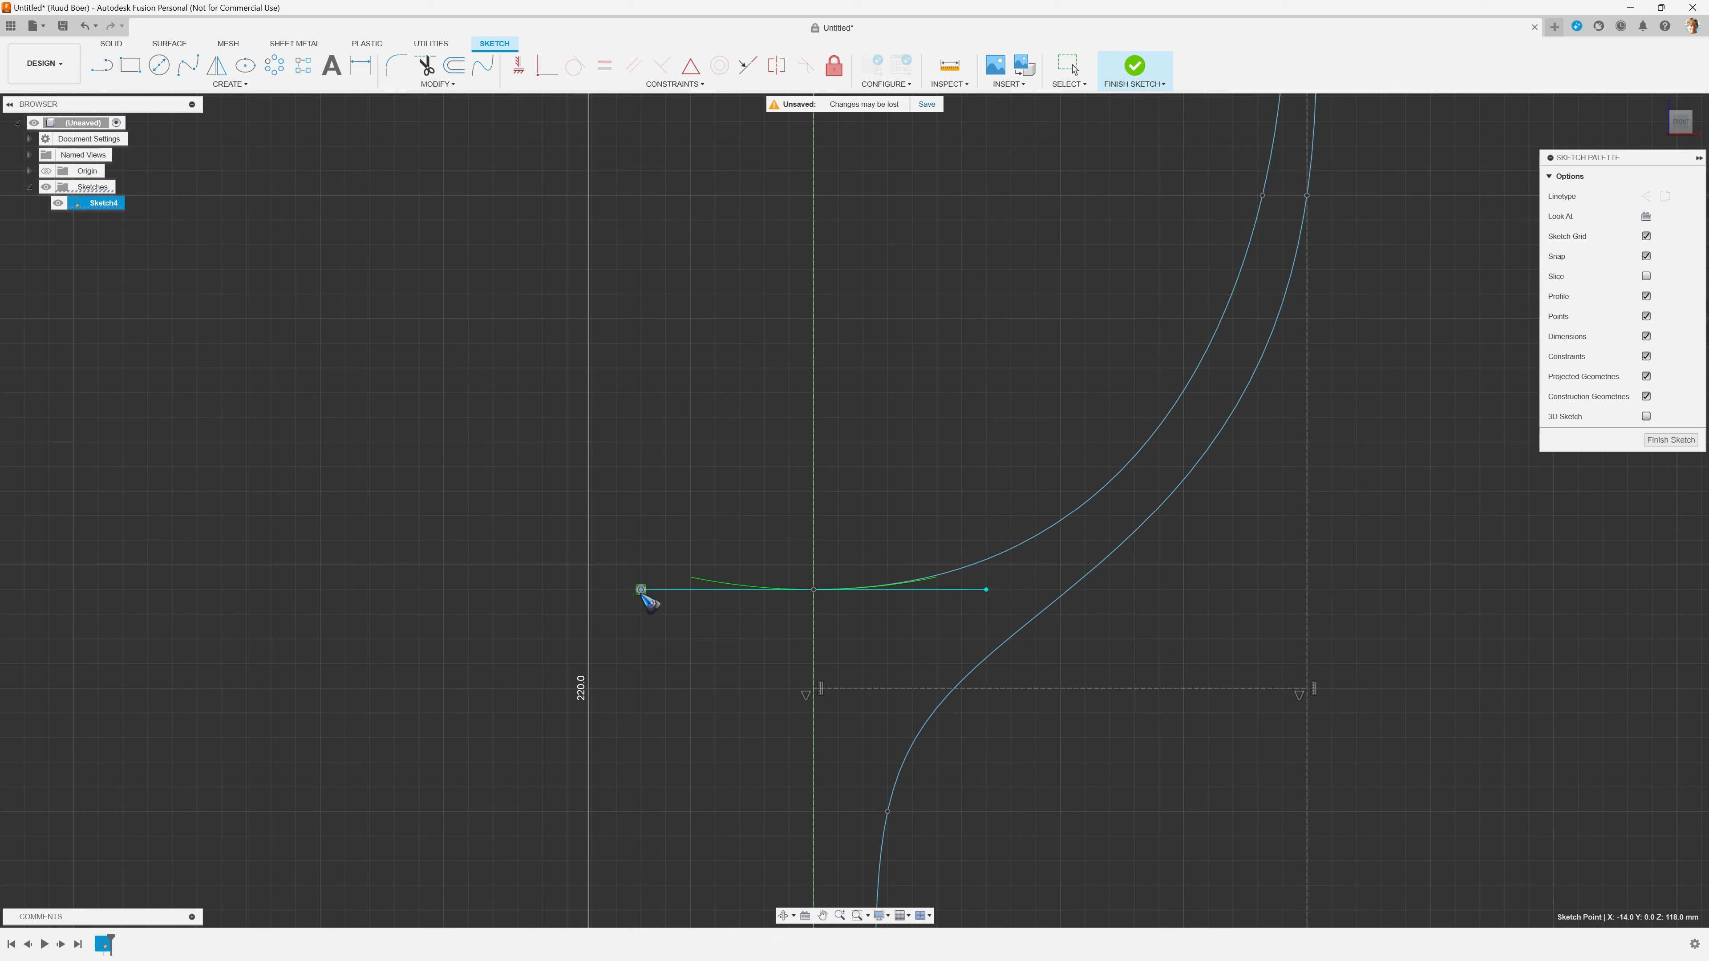
pyautogui.scroll(-5, 625, 672)
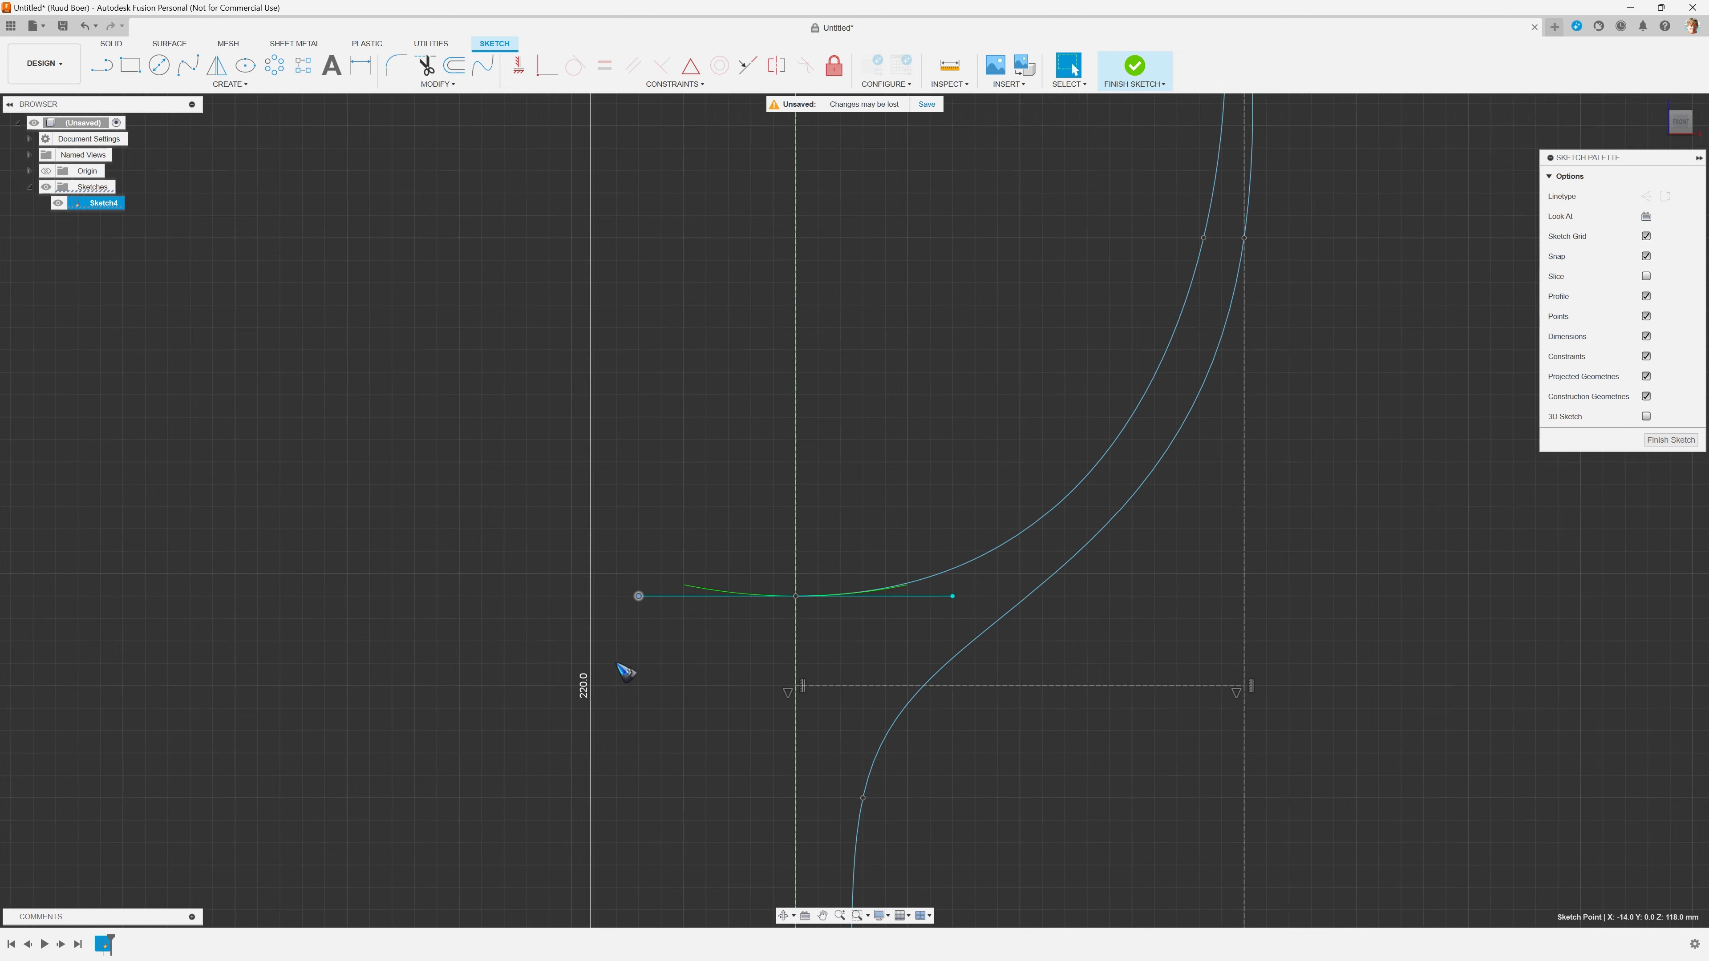
pyautogui.scroll(-2, 625, 672)
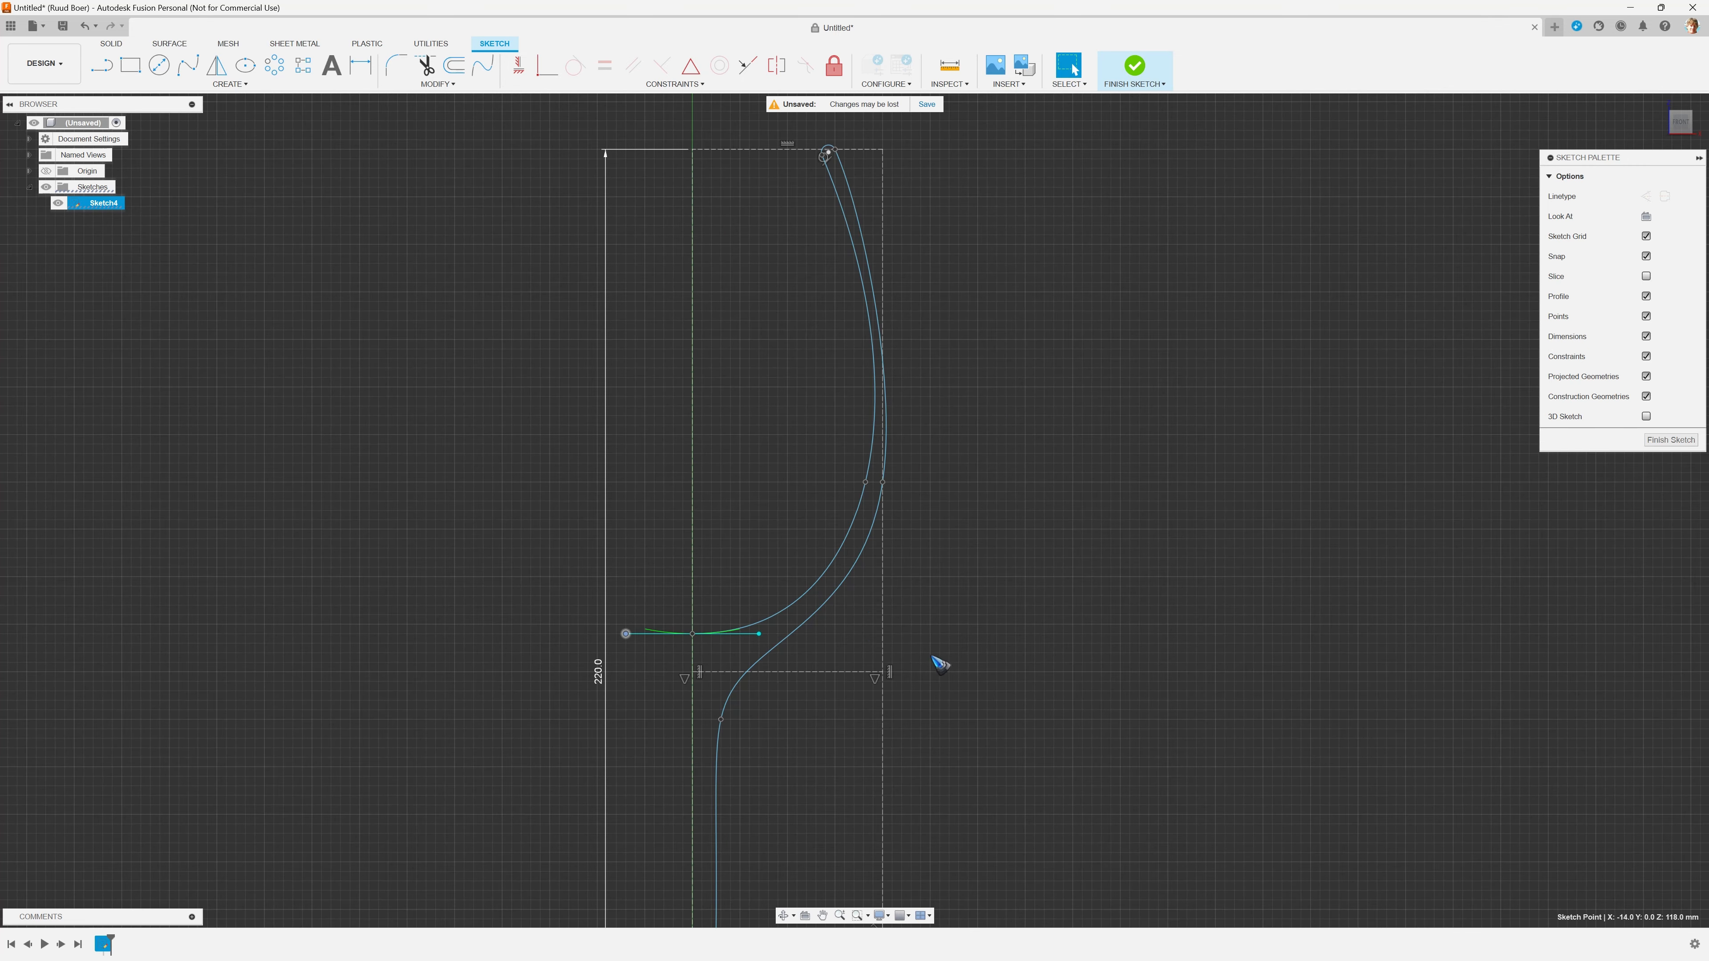
# Step: Steepen the tangent handle at the inner spline's side point and shift that point outward to about 37 mm from the axis, 150 mm up
pyautogui.scroll(3, 807, 139)
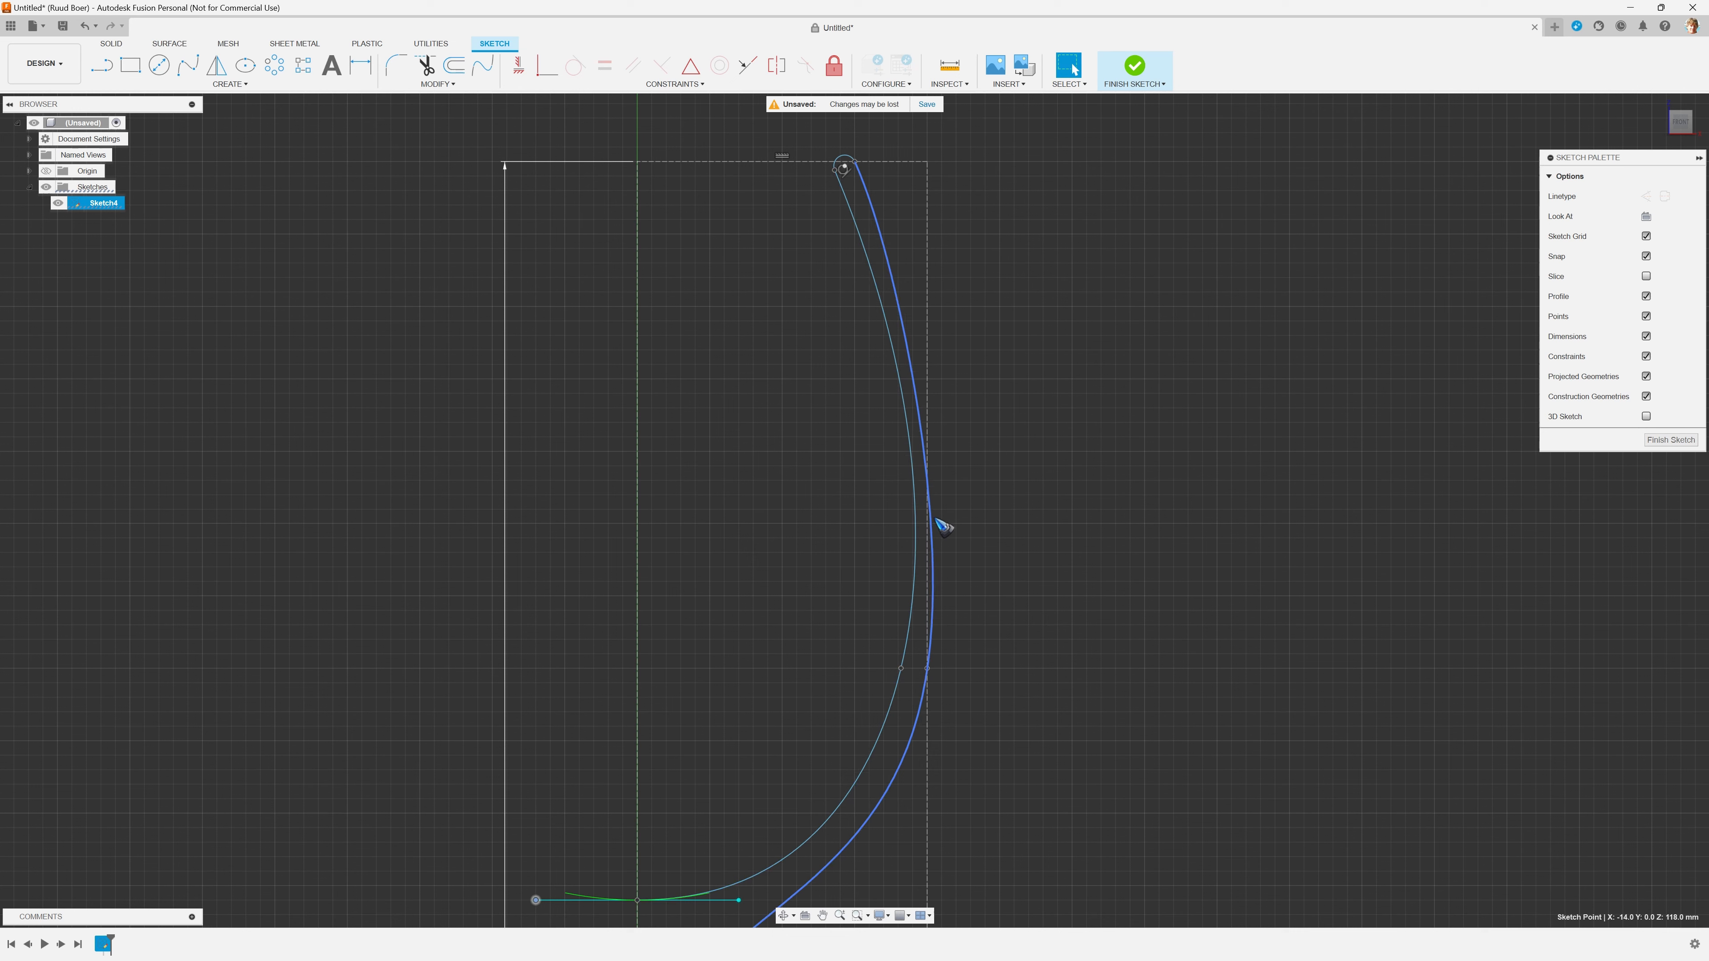
pyautogui.click(902, 668)
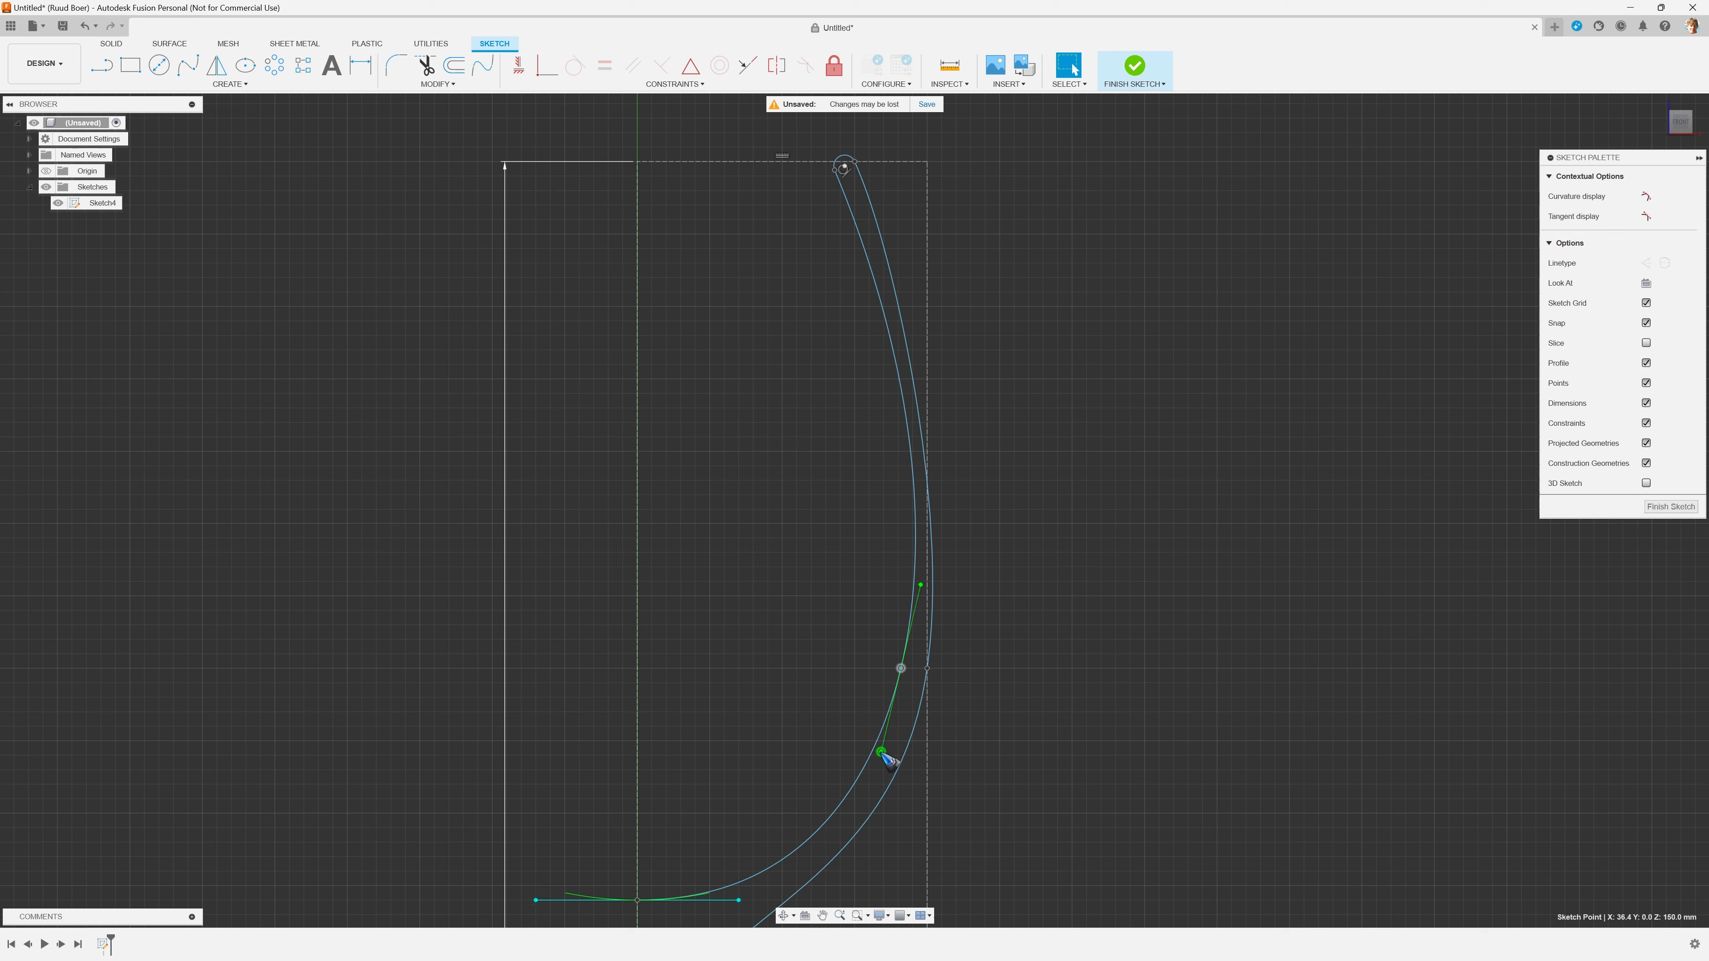
pyautogui.moveTo(882, 752); pyautogui.dragTo(889, 752)
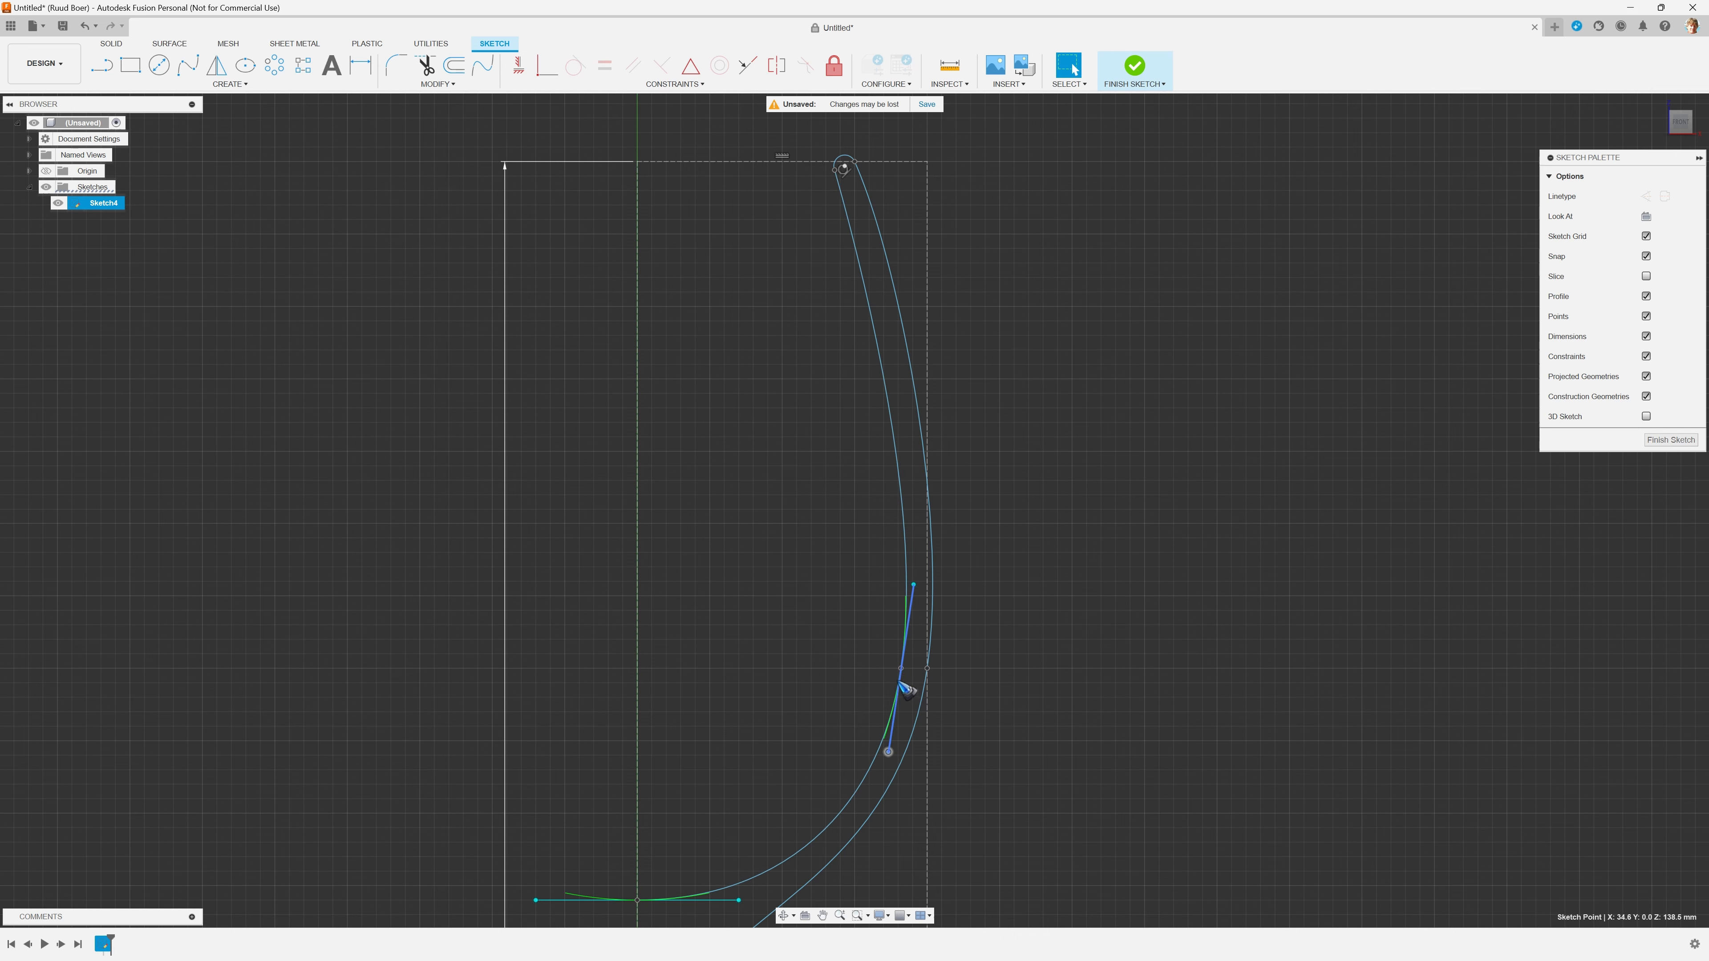
pyautogui.scroll(3, 914, 682)
pyautogui.moveTo(899, 666); pyautogui.dragTo(907, 666)
pyautogui.scroll(-4, 908, 666)
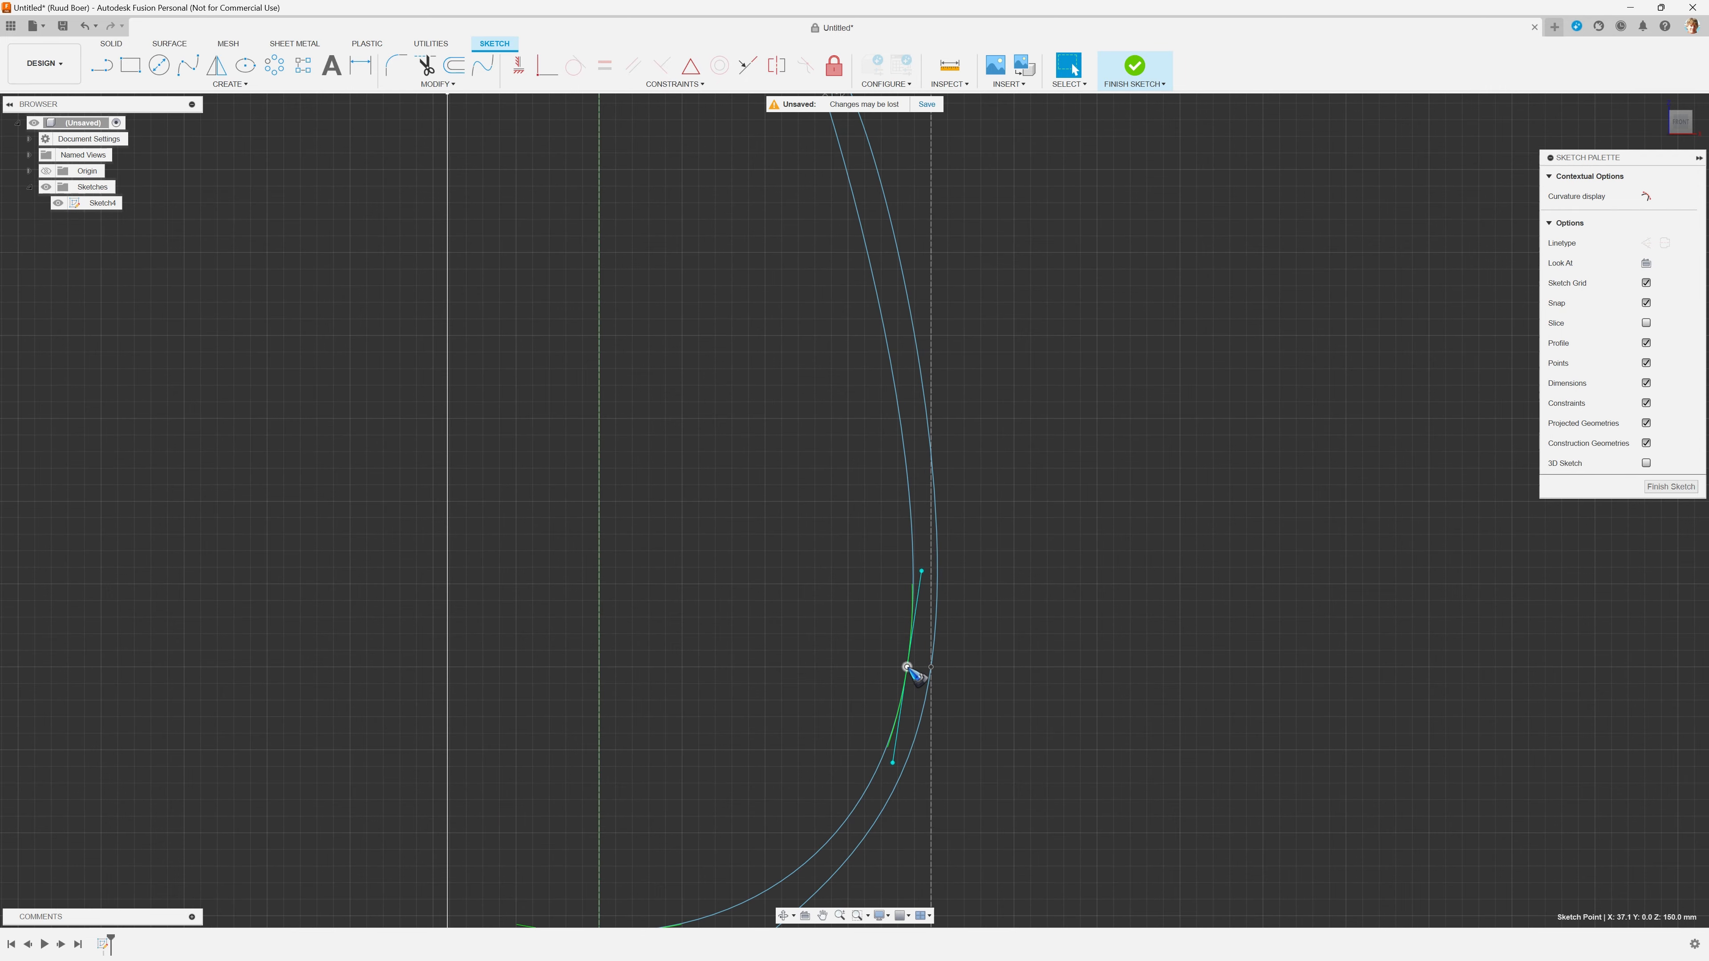
# Step: Tilt the tangent handle at the inner spline's rim end slightly outward, away from the axis, and clear the selection
pyautogui.scroll(3, 881, 275)
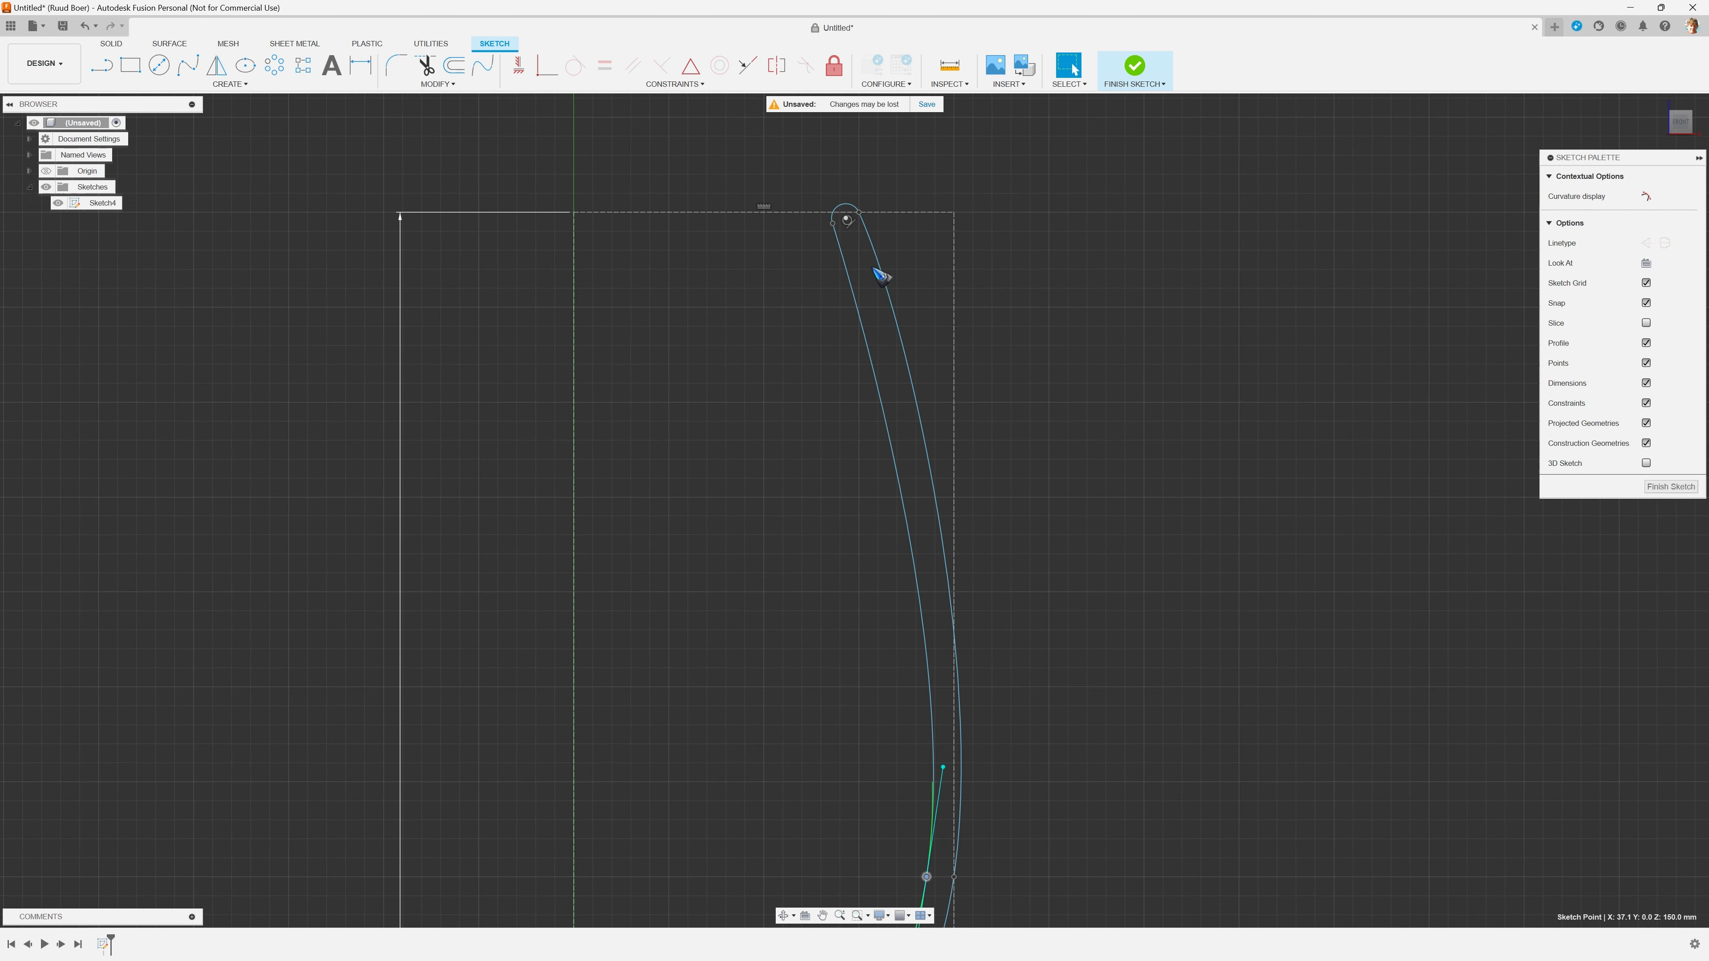
pyautogui.click(829, 219)
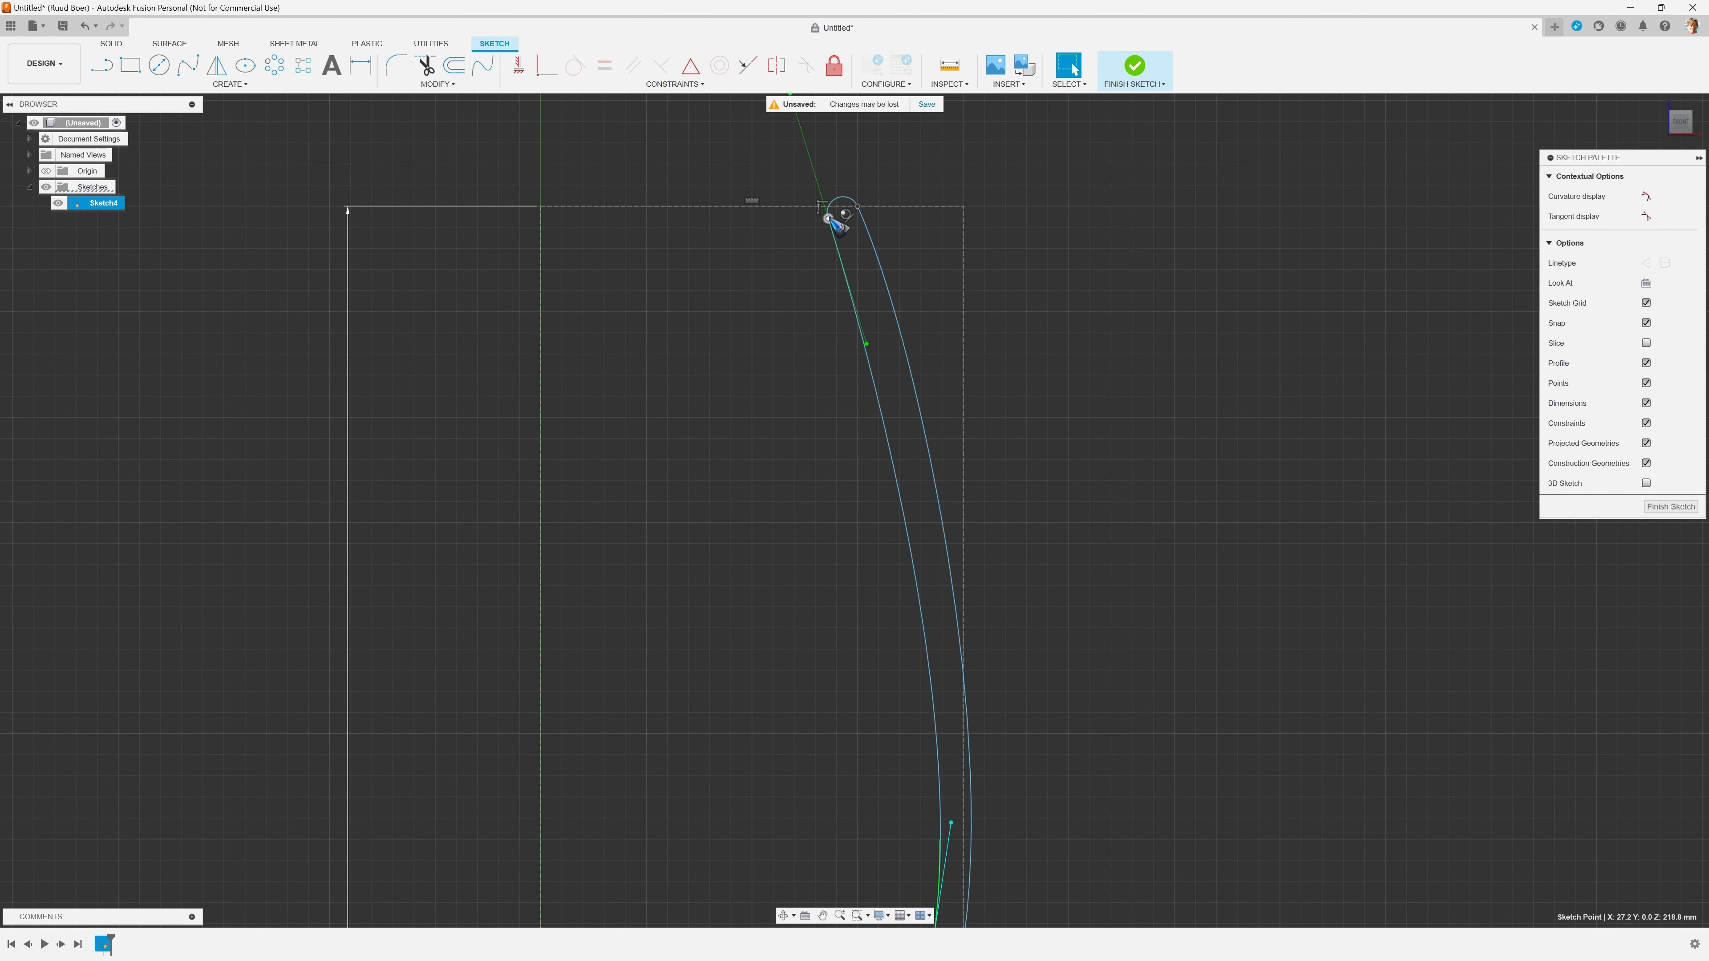
pyautogui.moveTo(867, 343); pyautogui.dragTo(881, 349)
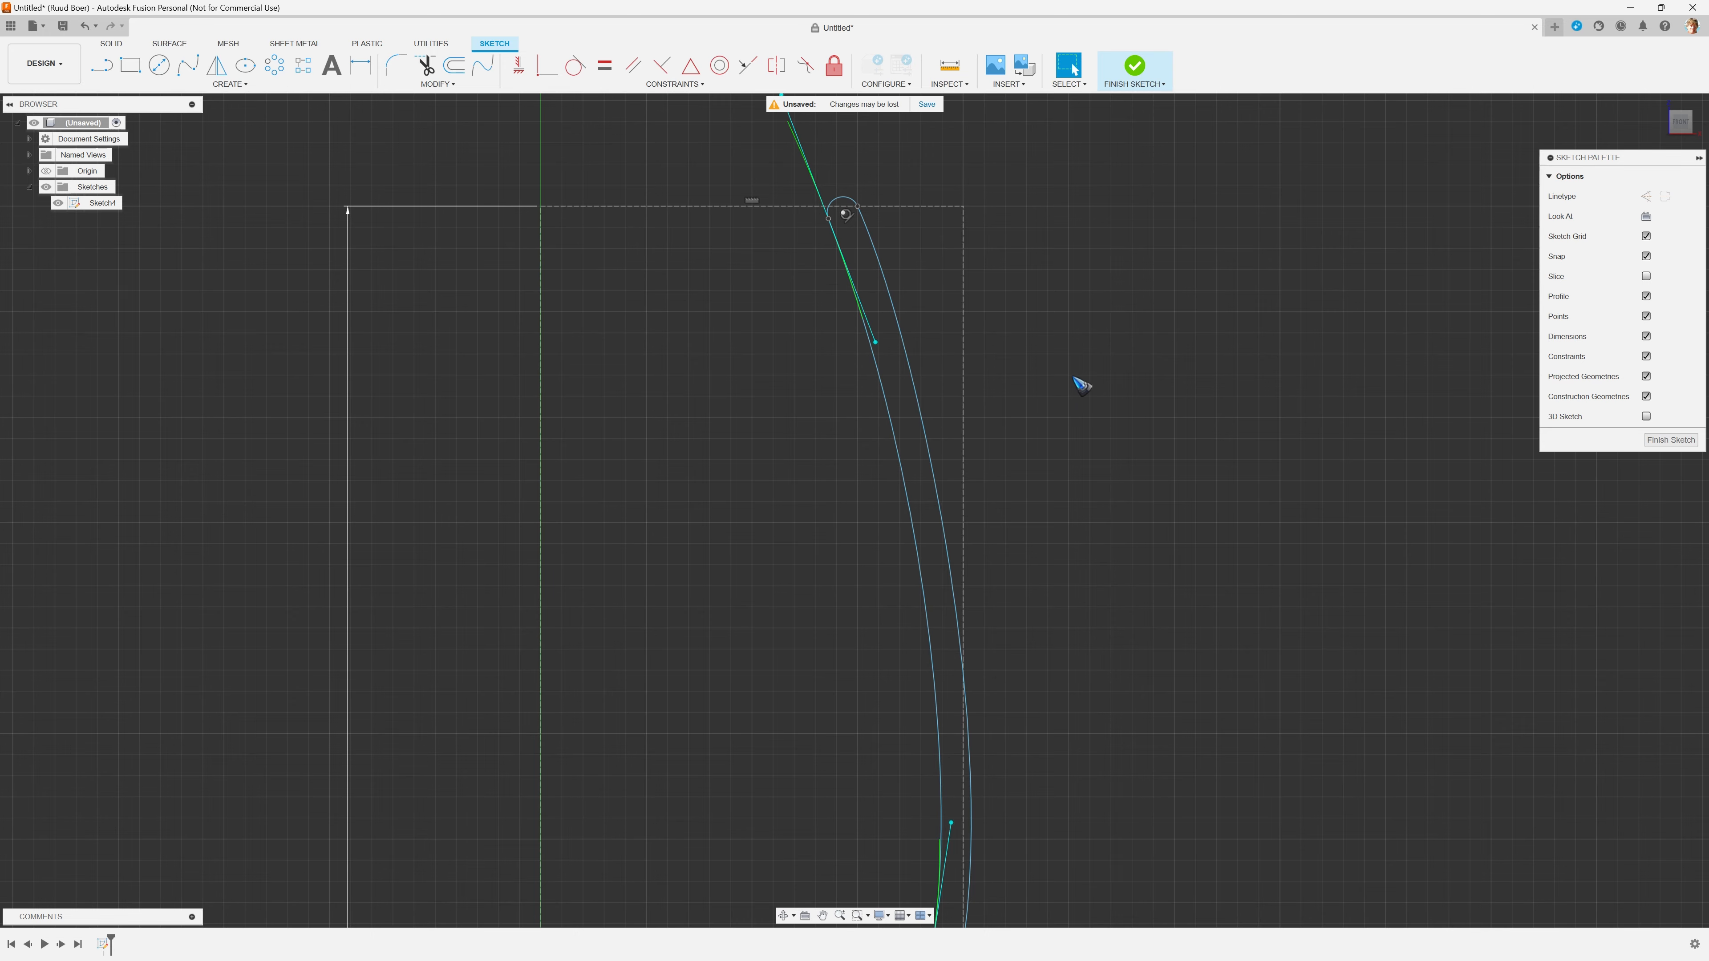
pyautogui.scroll(-5, 1077, 384)
pyautogui.scroll(-2, 1083, 283)
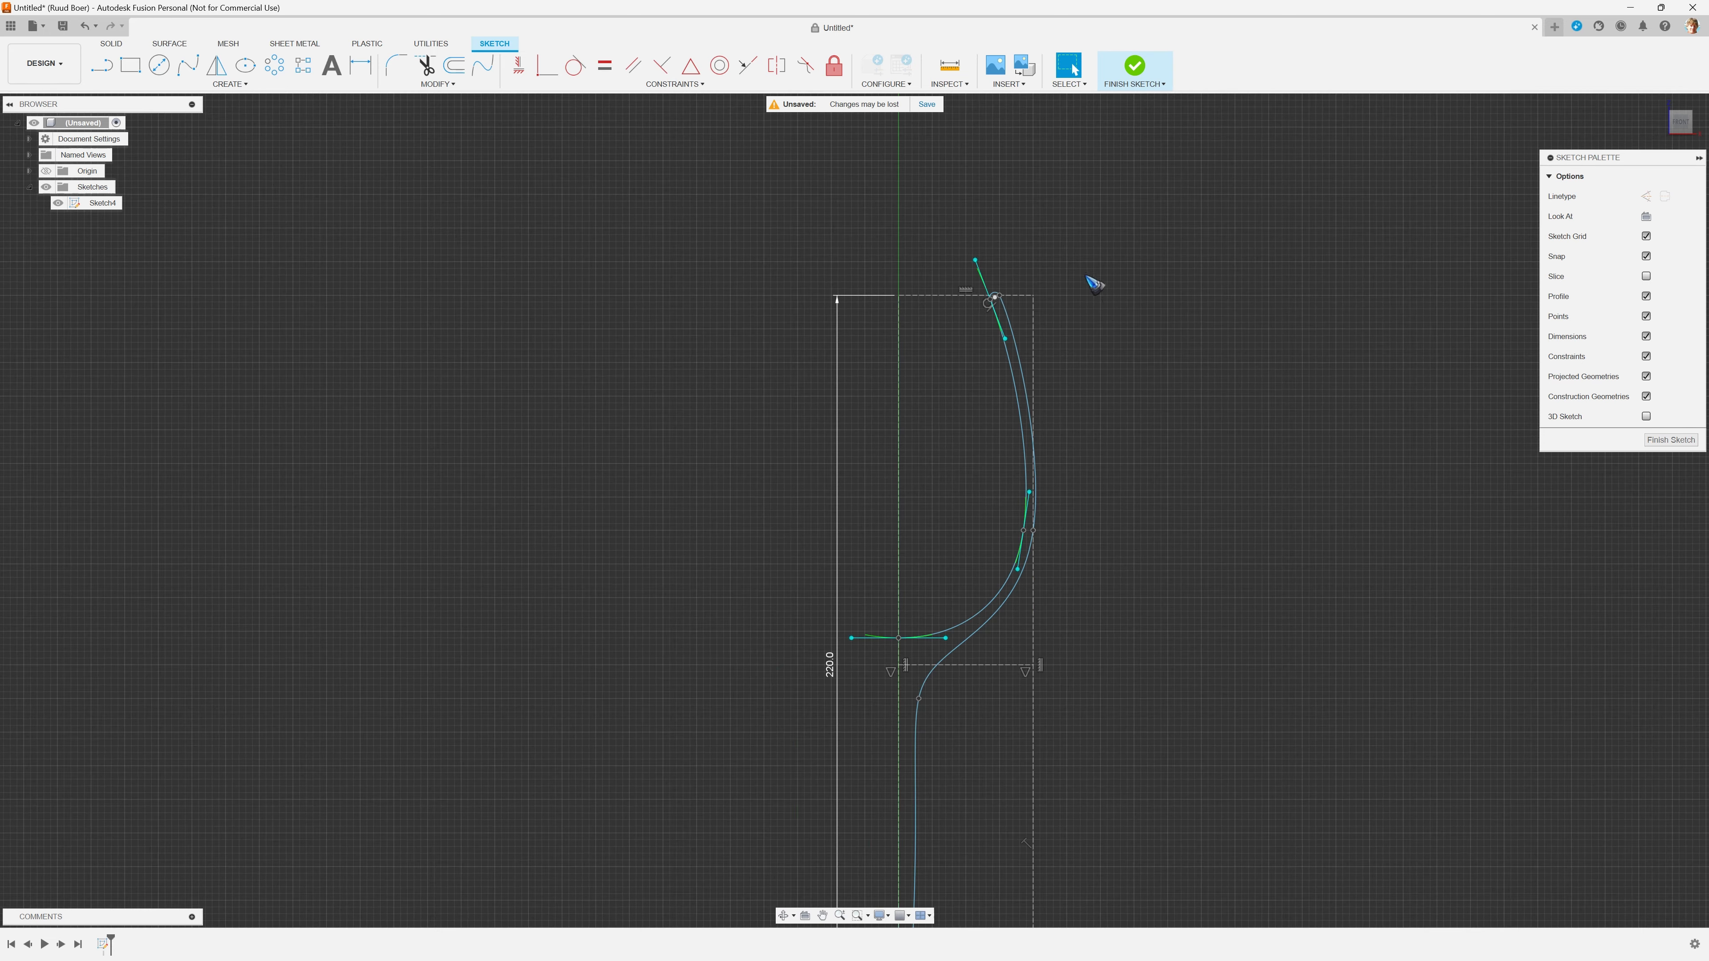
pyautogui.scroll(-3, 587, 329)
pyautogui.scroll(-1, 552, 317)
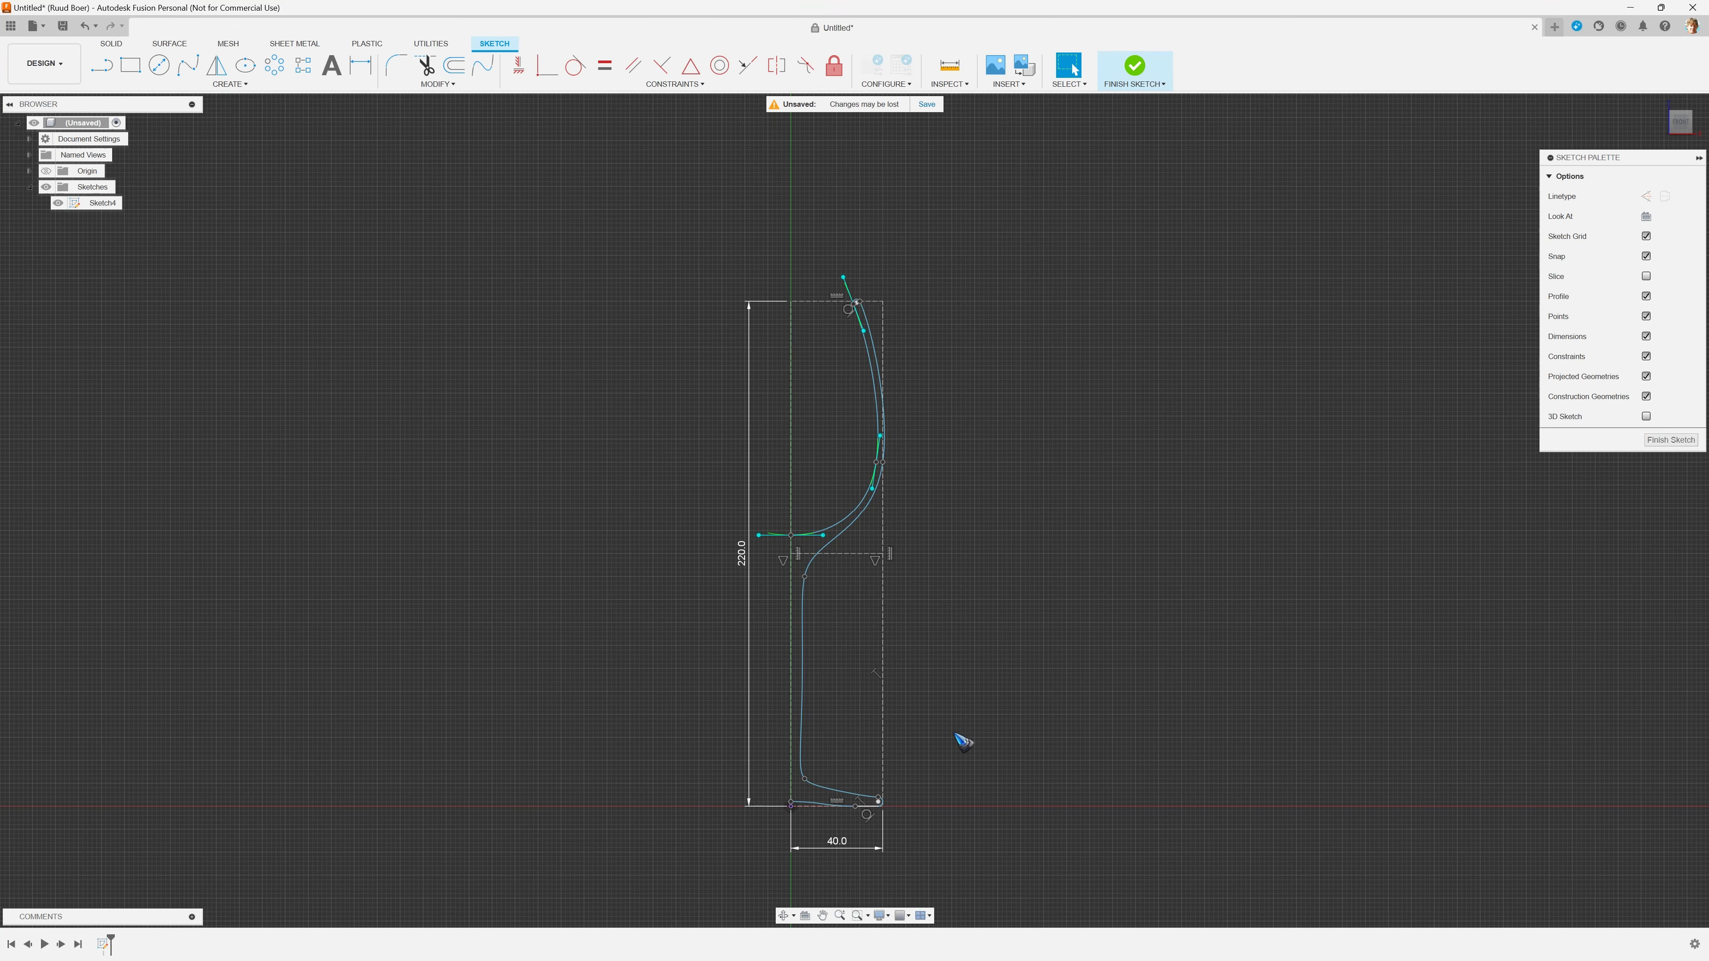
pyautogui.click(962, 741)
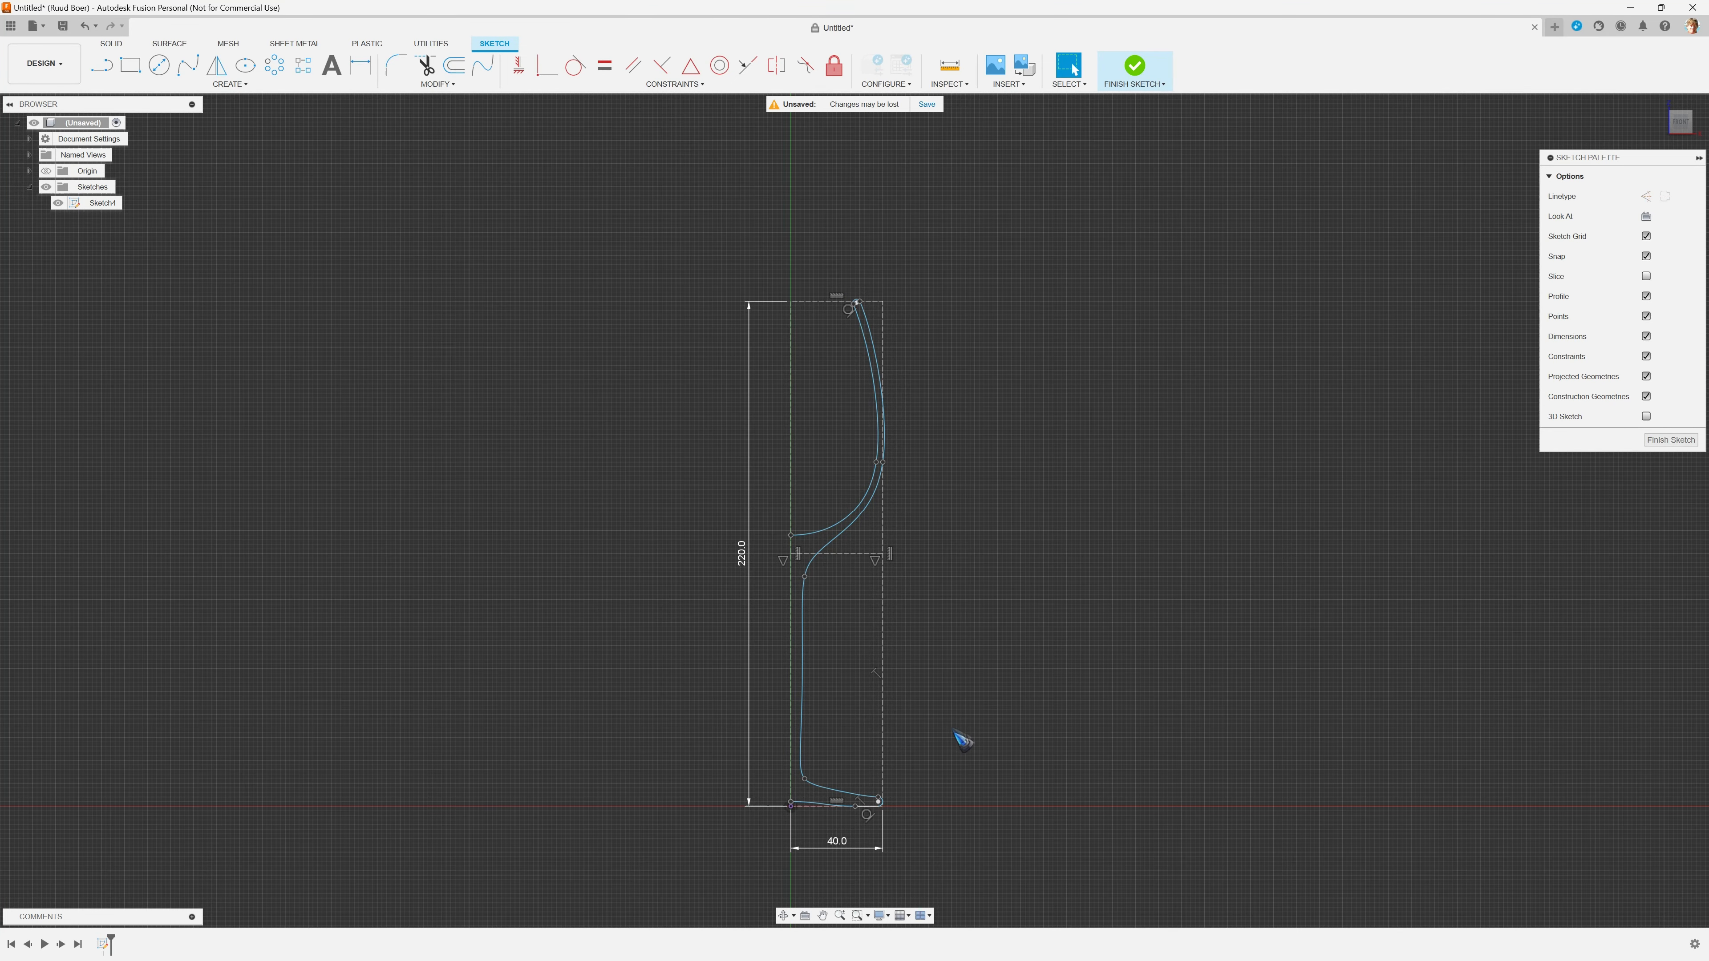
# Step: Delete the 40 x 220 mm construction rectangle and the horizontal construction line crossing its middle
pyautogui.doubleClick(791, 487)
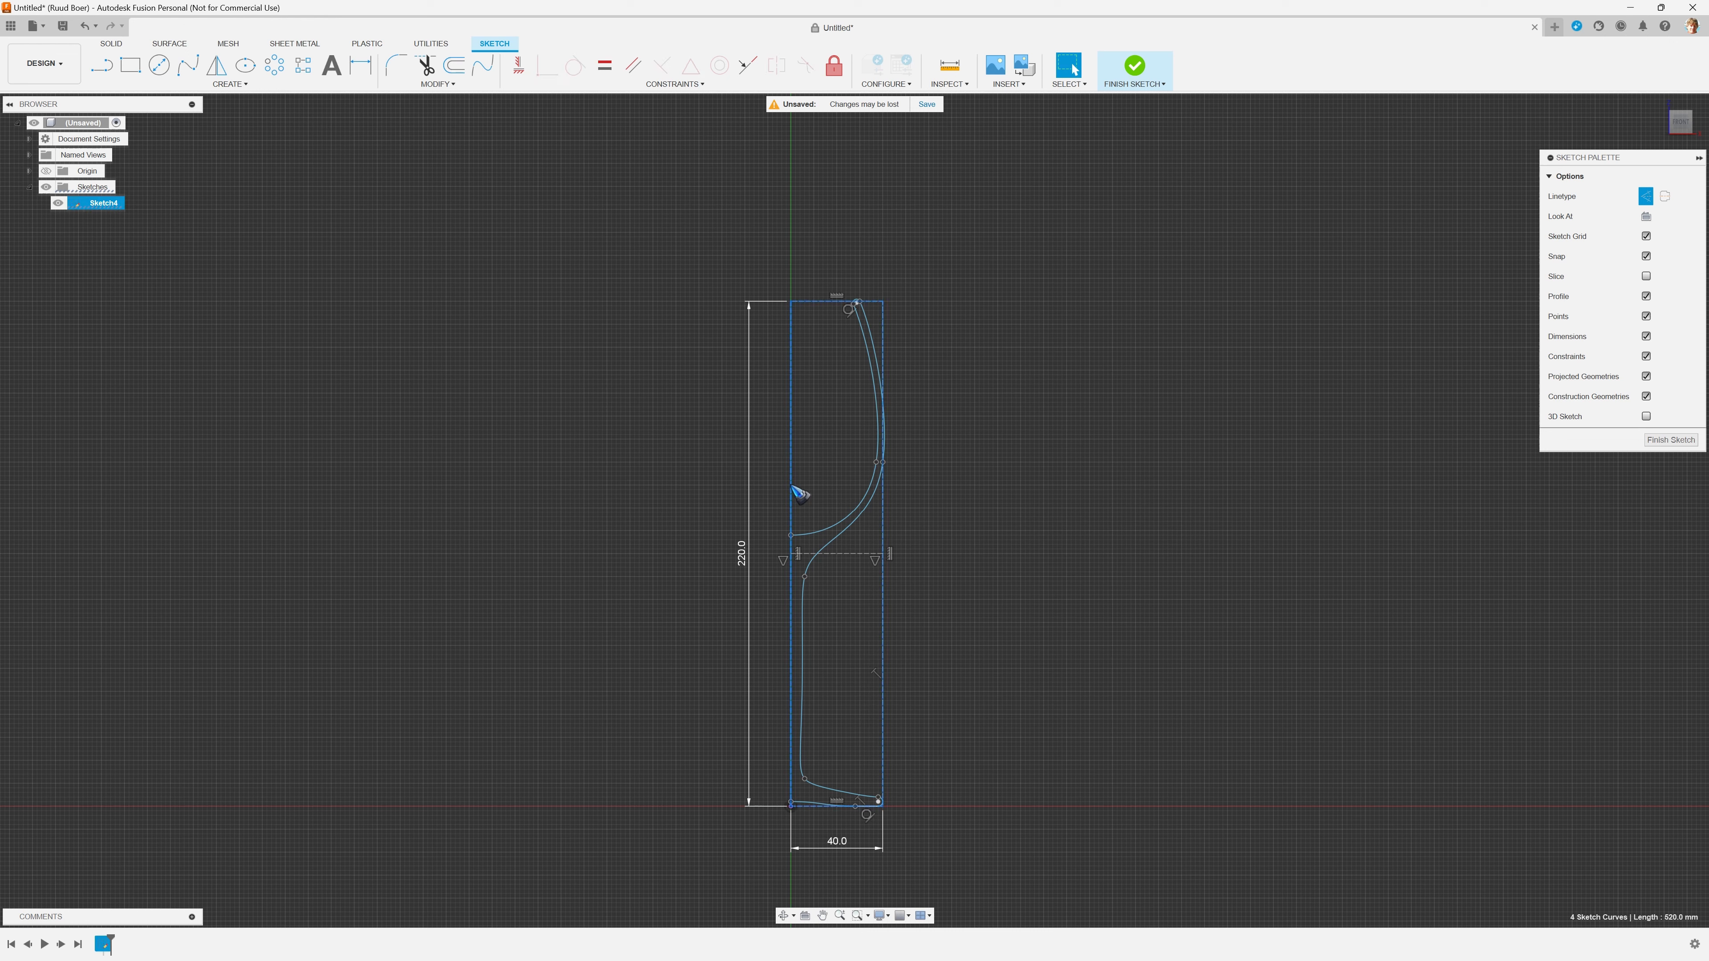
pyautogui.press('Delete')
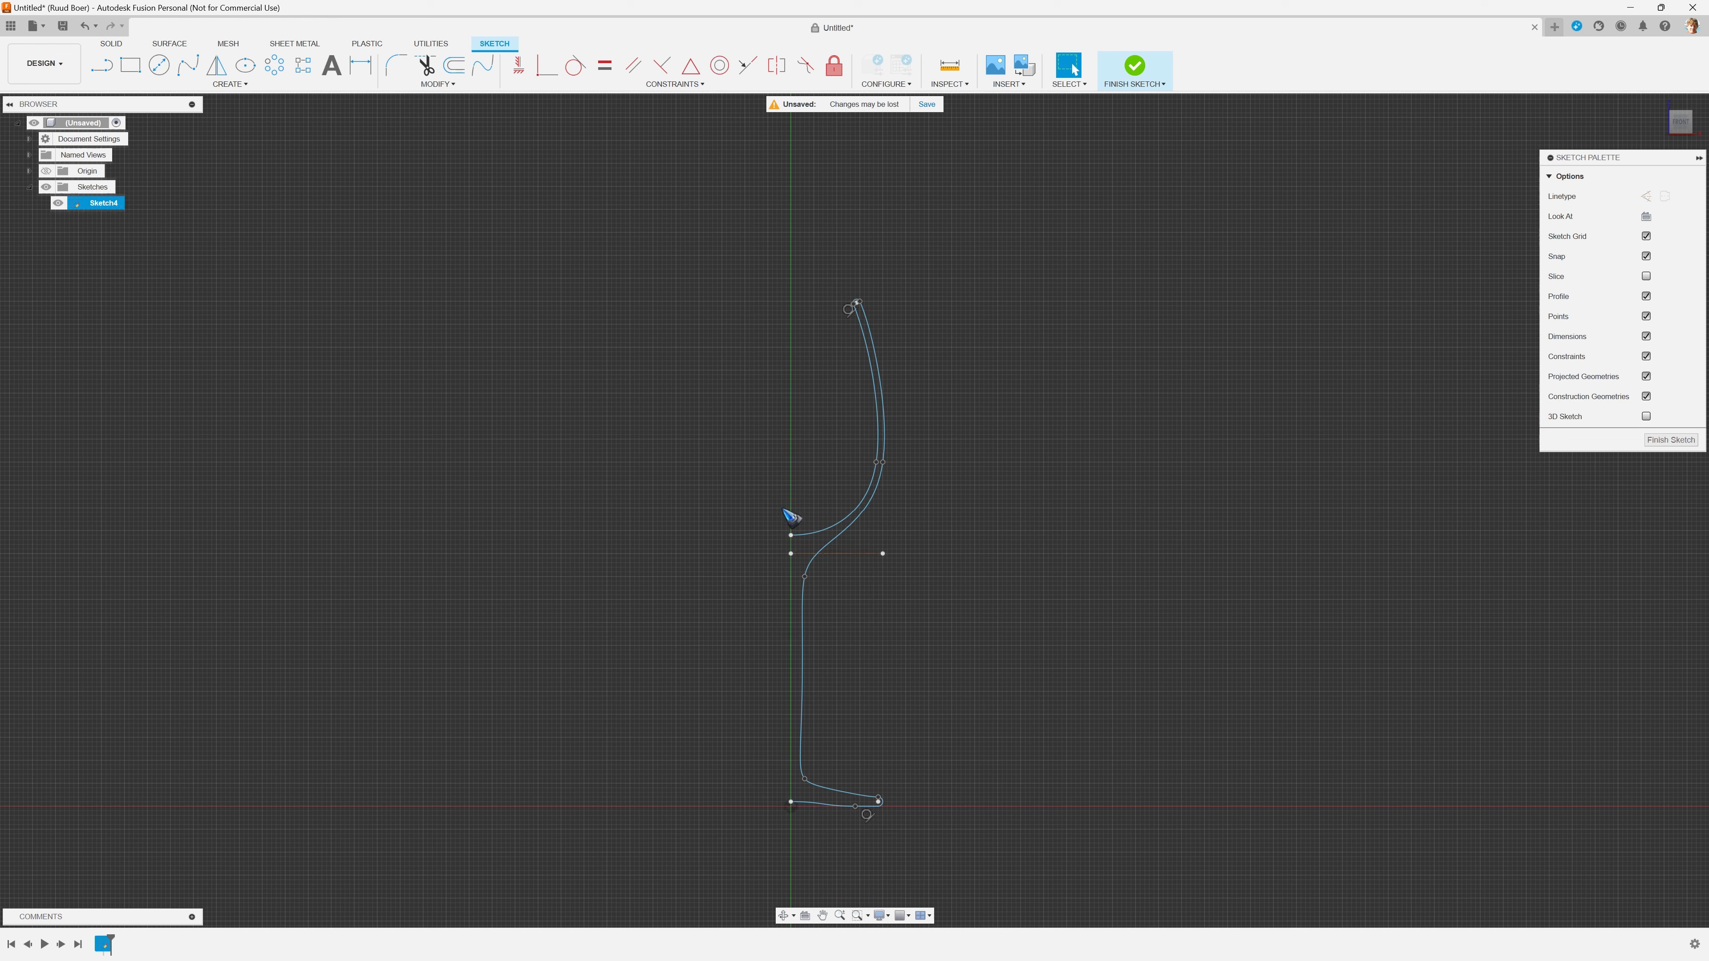
pyautogui.click(847, 555)
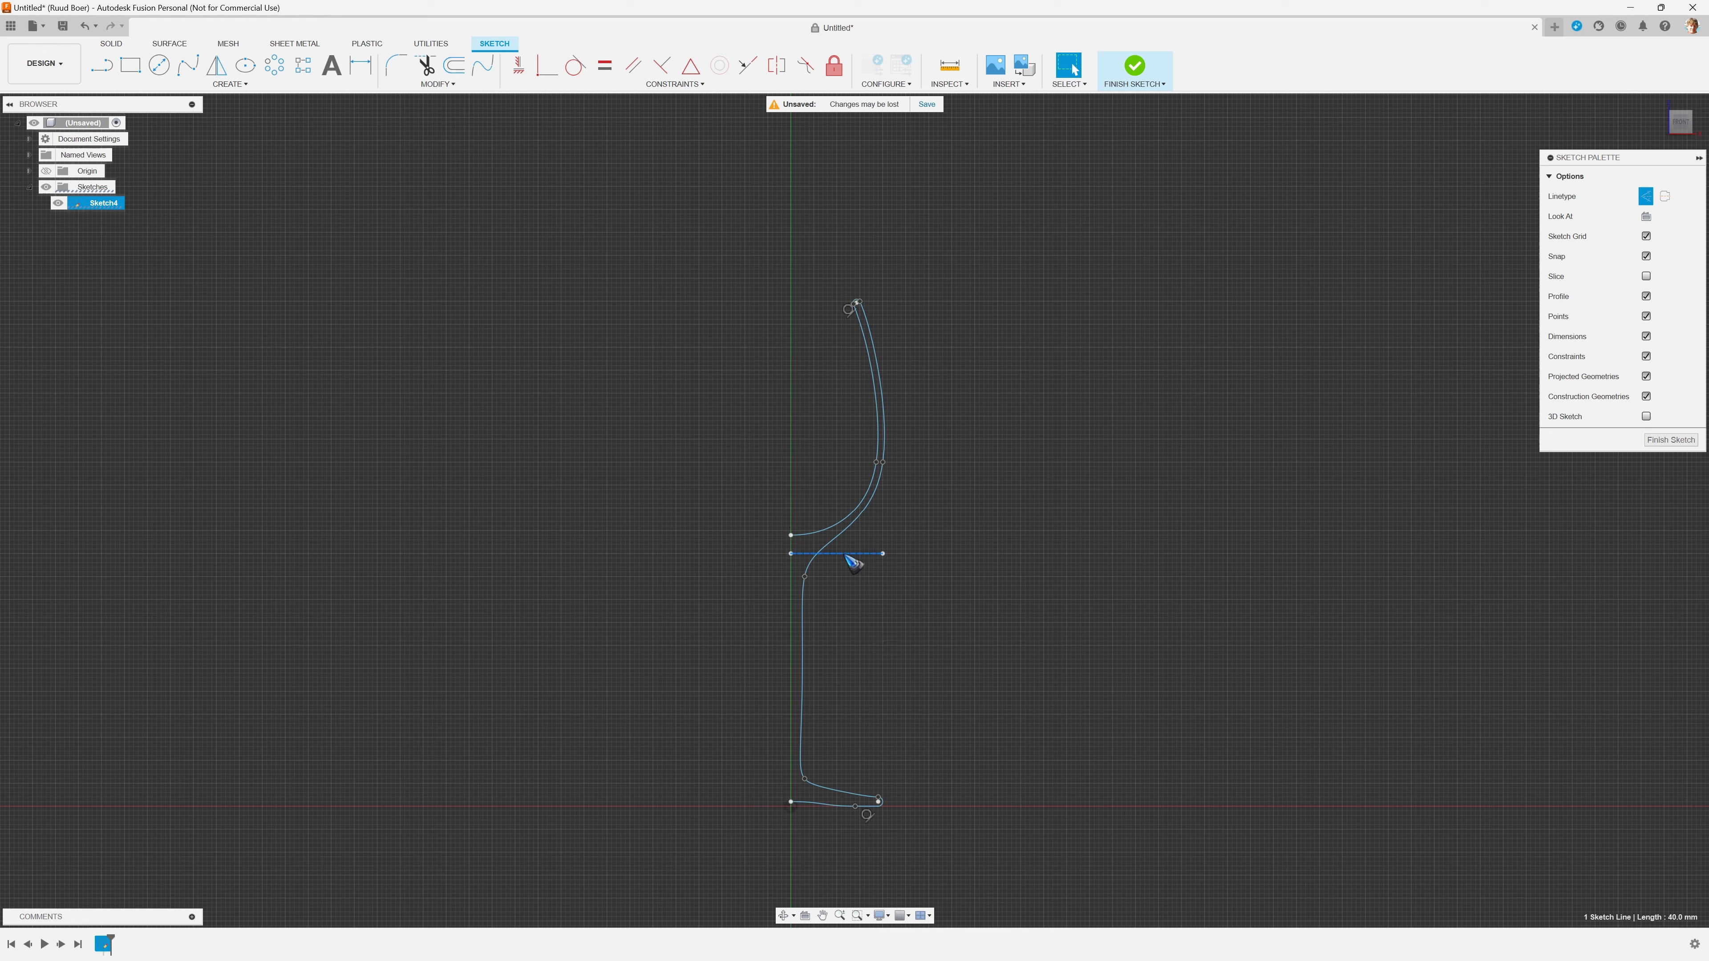
pyautogui.press('Delete')
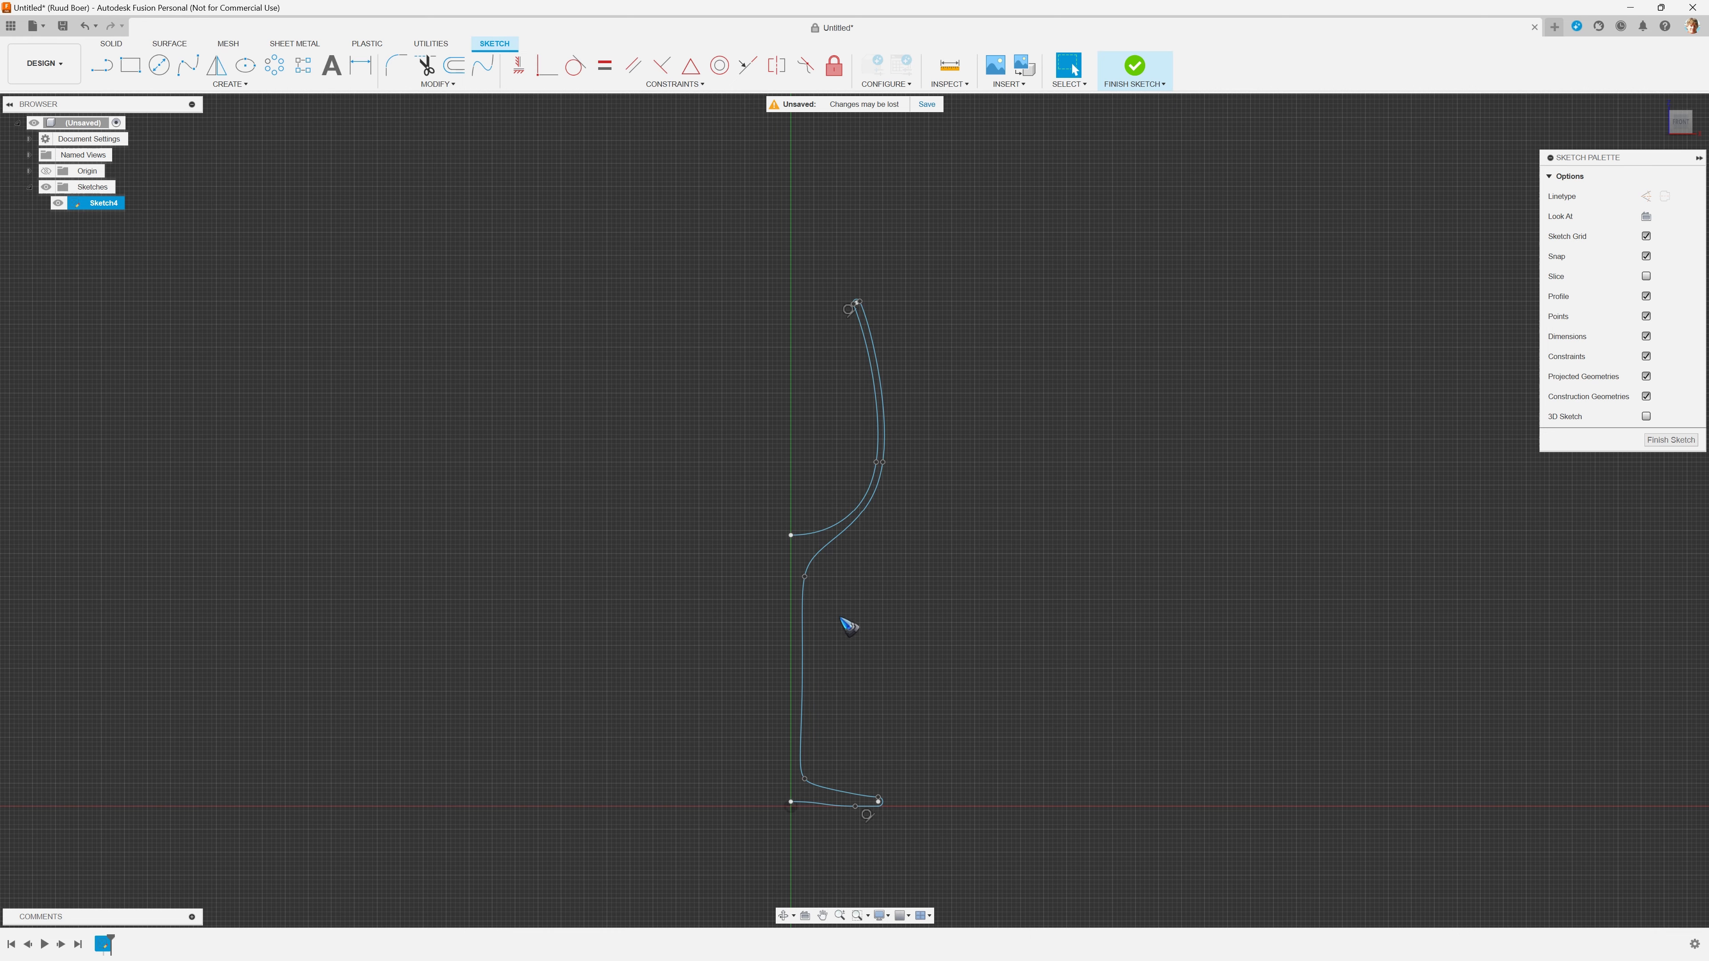
# Step: Close the profile with a vertical line along the axis from the inner spline's lower end to the base curve's end
pyautogui.scroll(2, 846, 736)
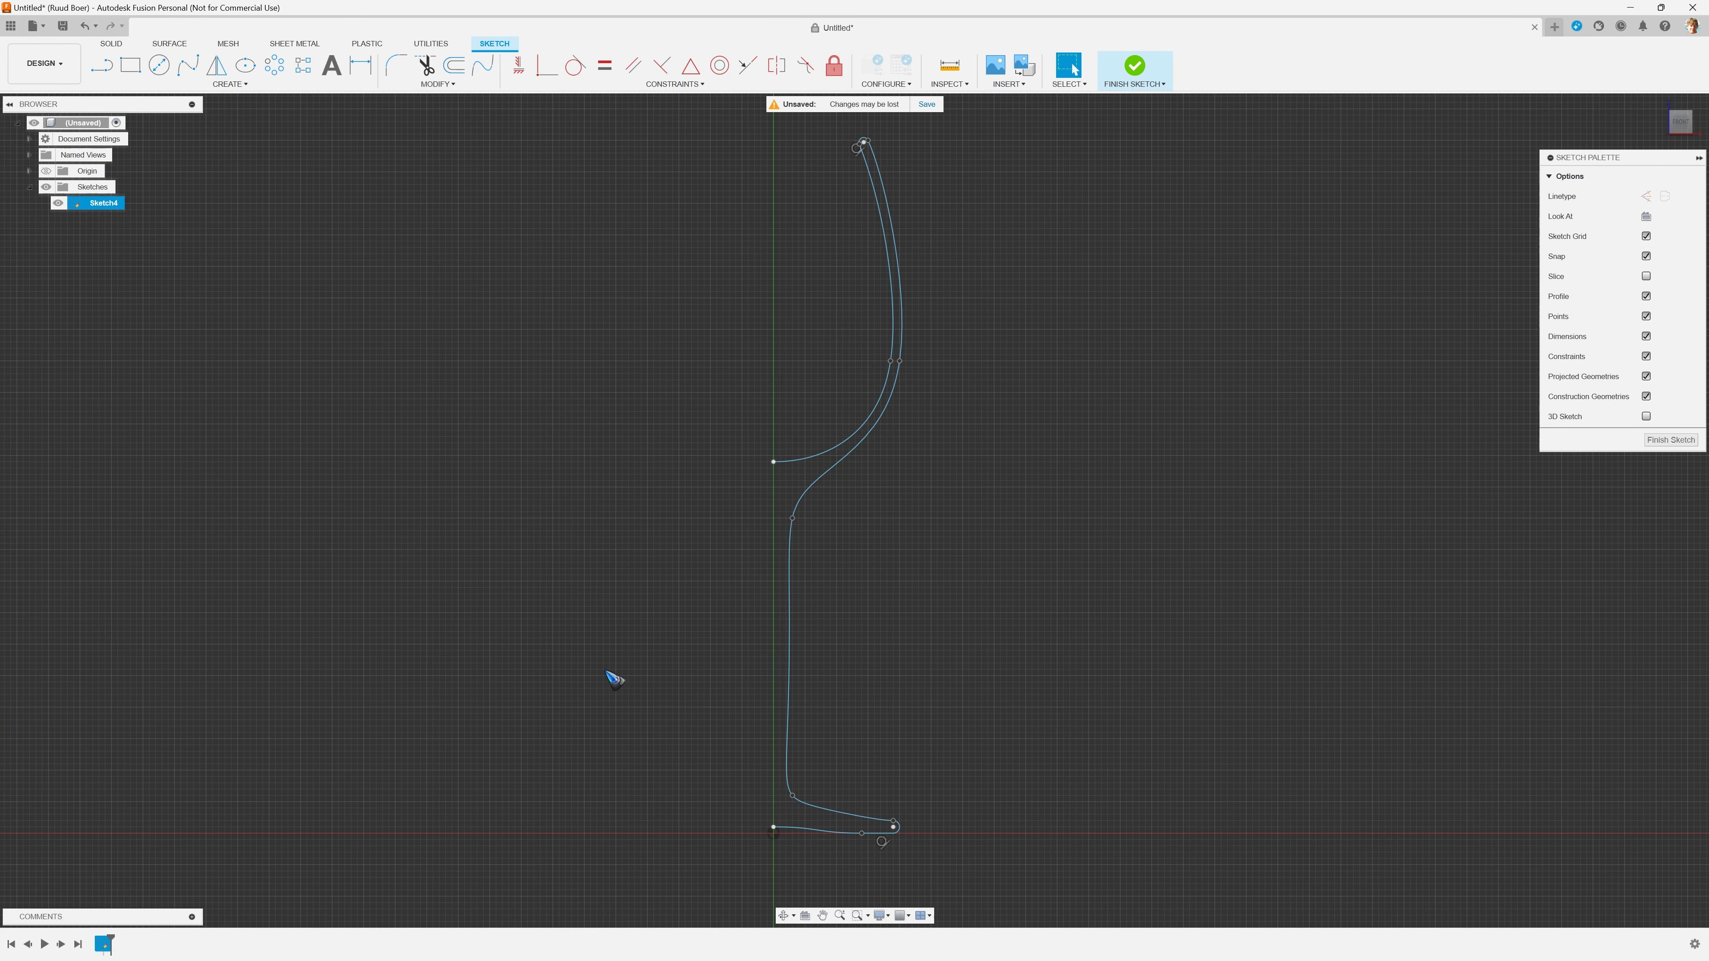
pyautogui.press('l')
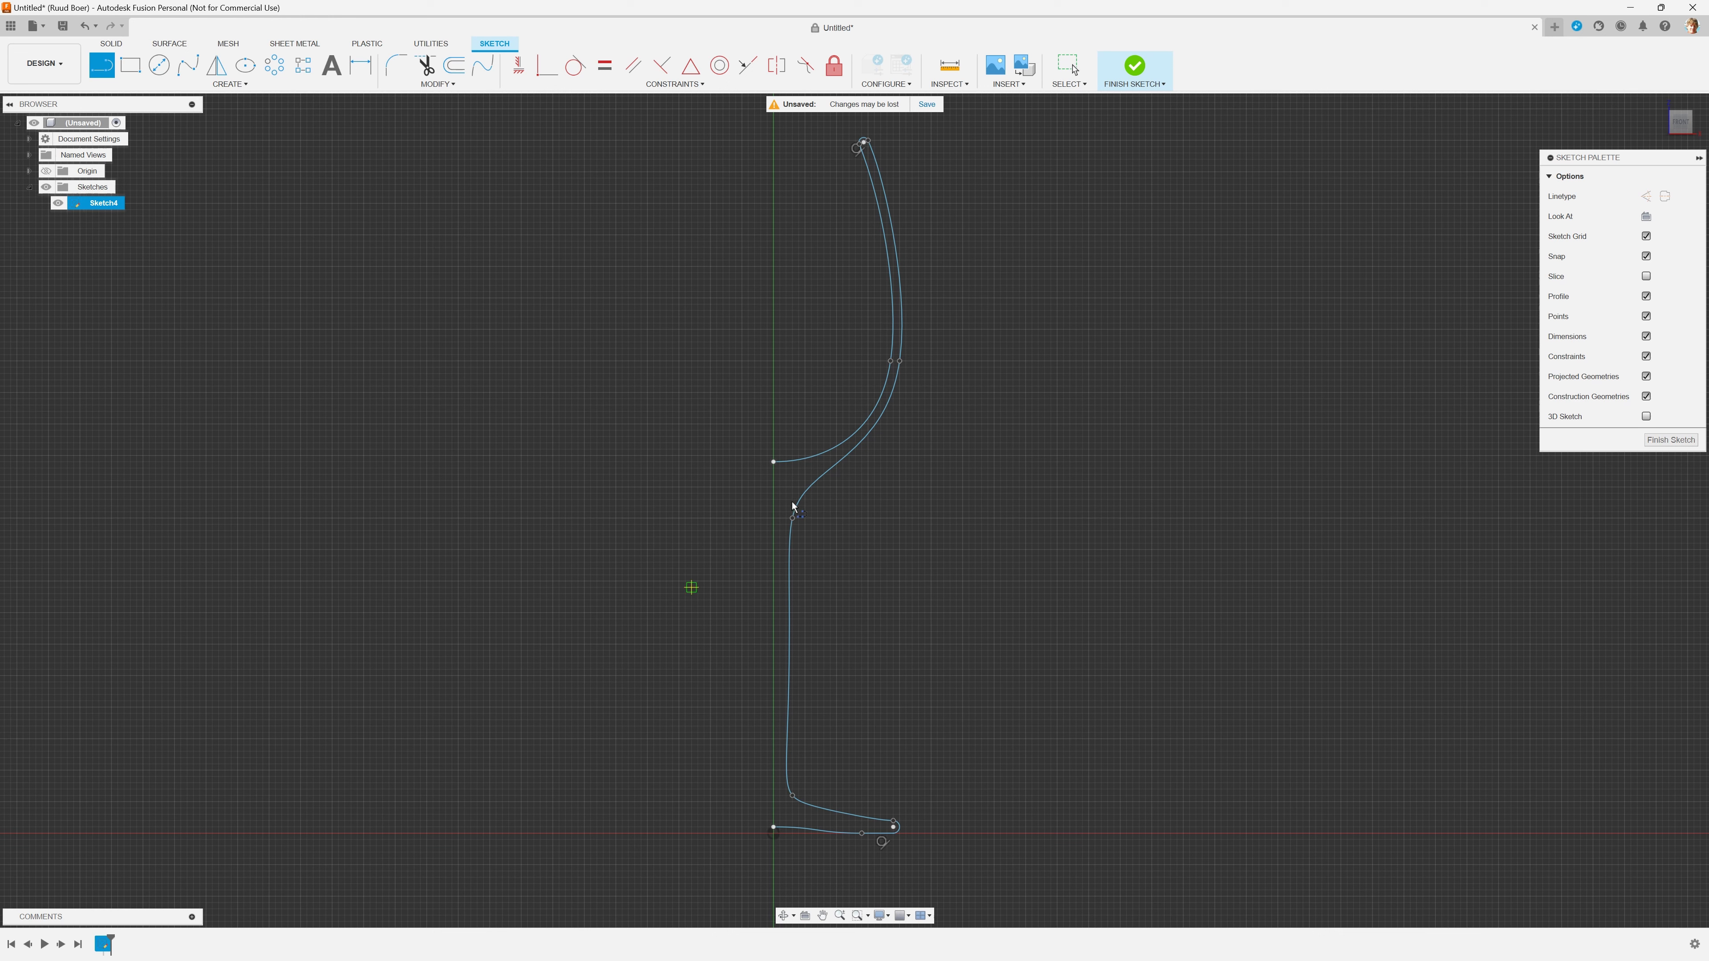
pyautogui.click(774, 463)
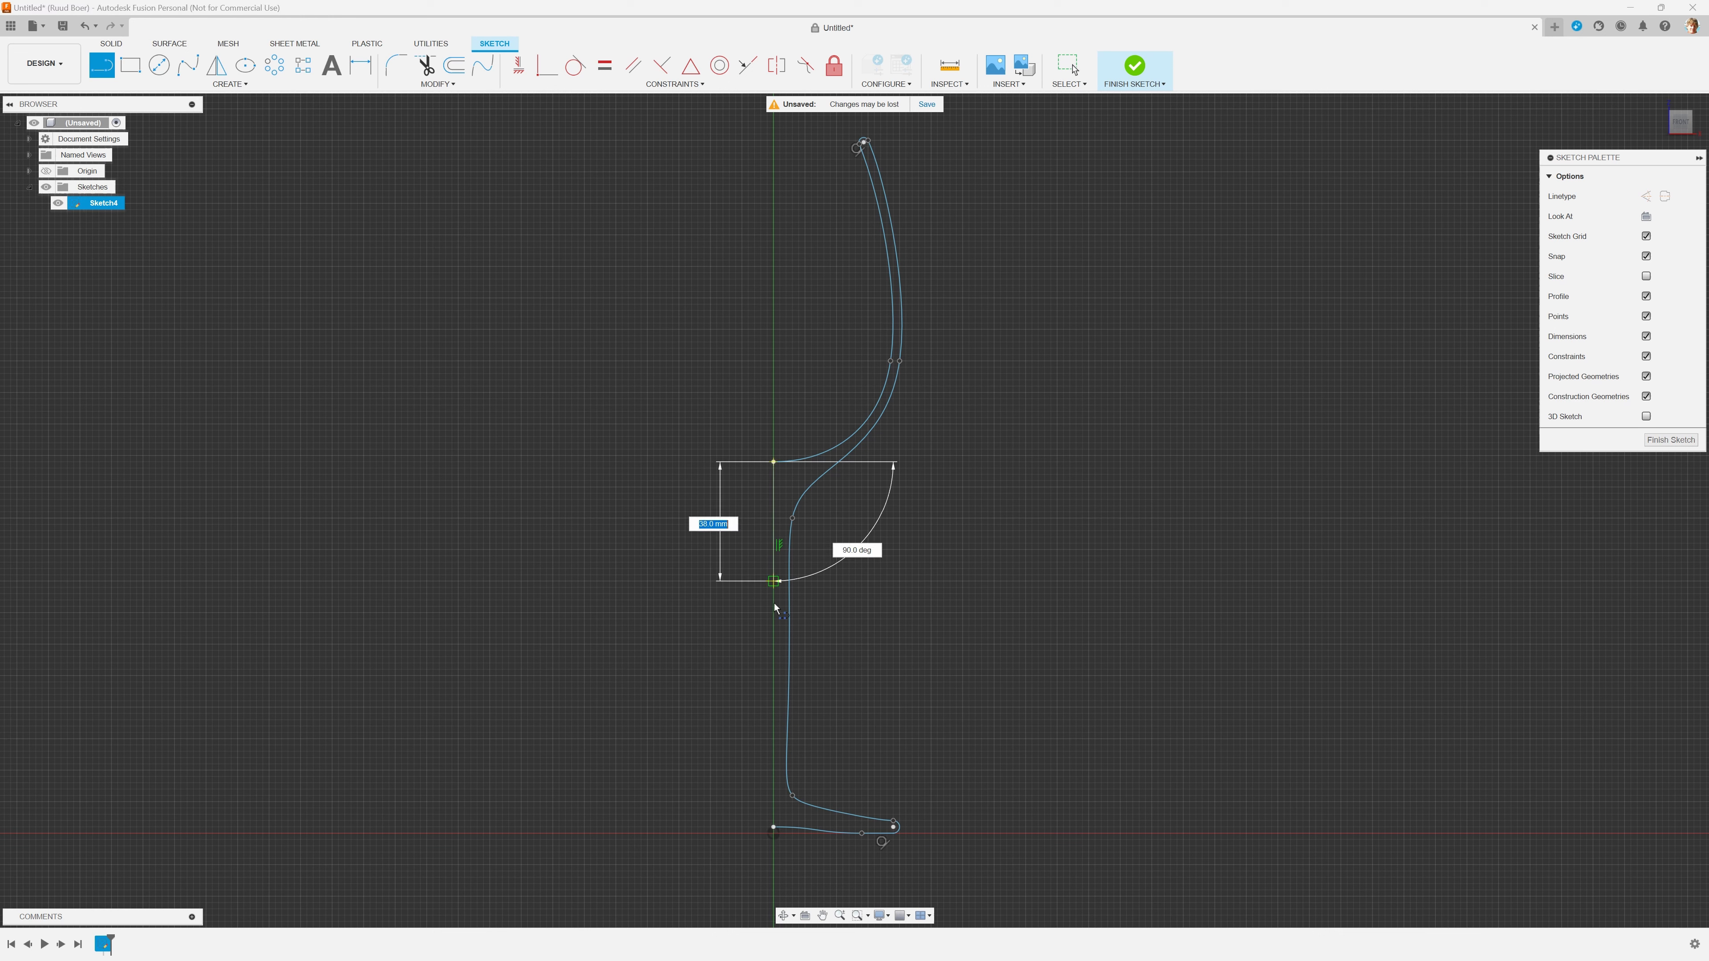
pyautogui.click(774, 824)
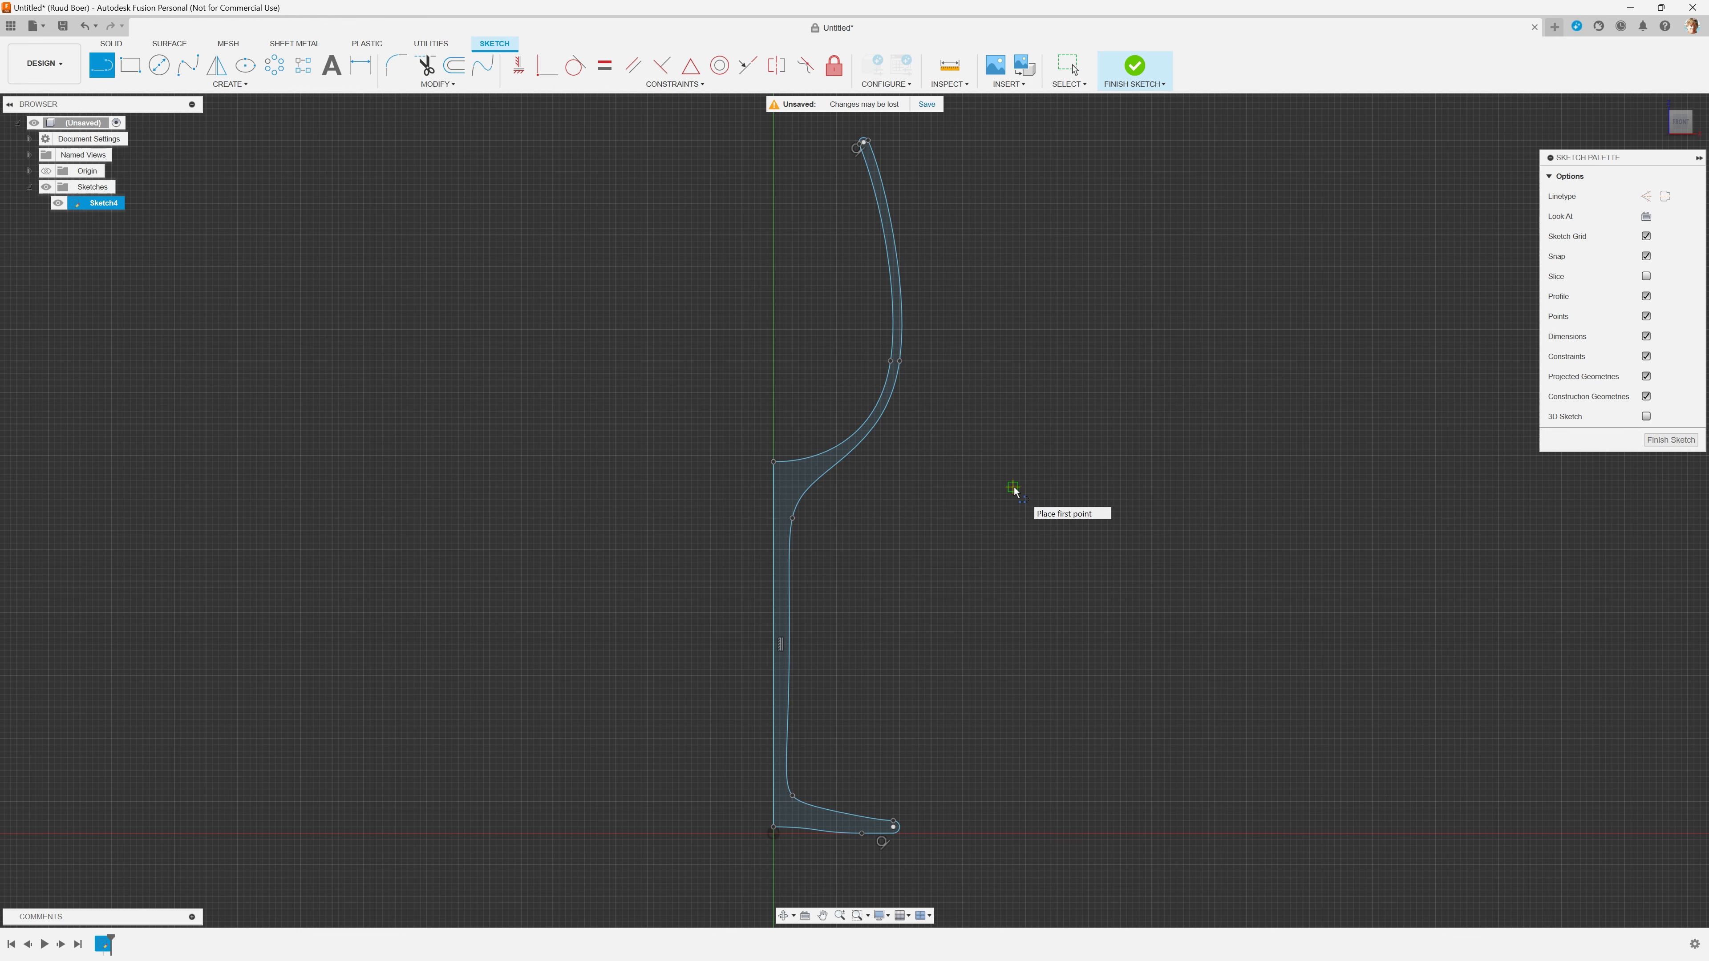
pyautogui.press('Escape')
pyautogui.scroll(-1, 949, 511)
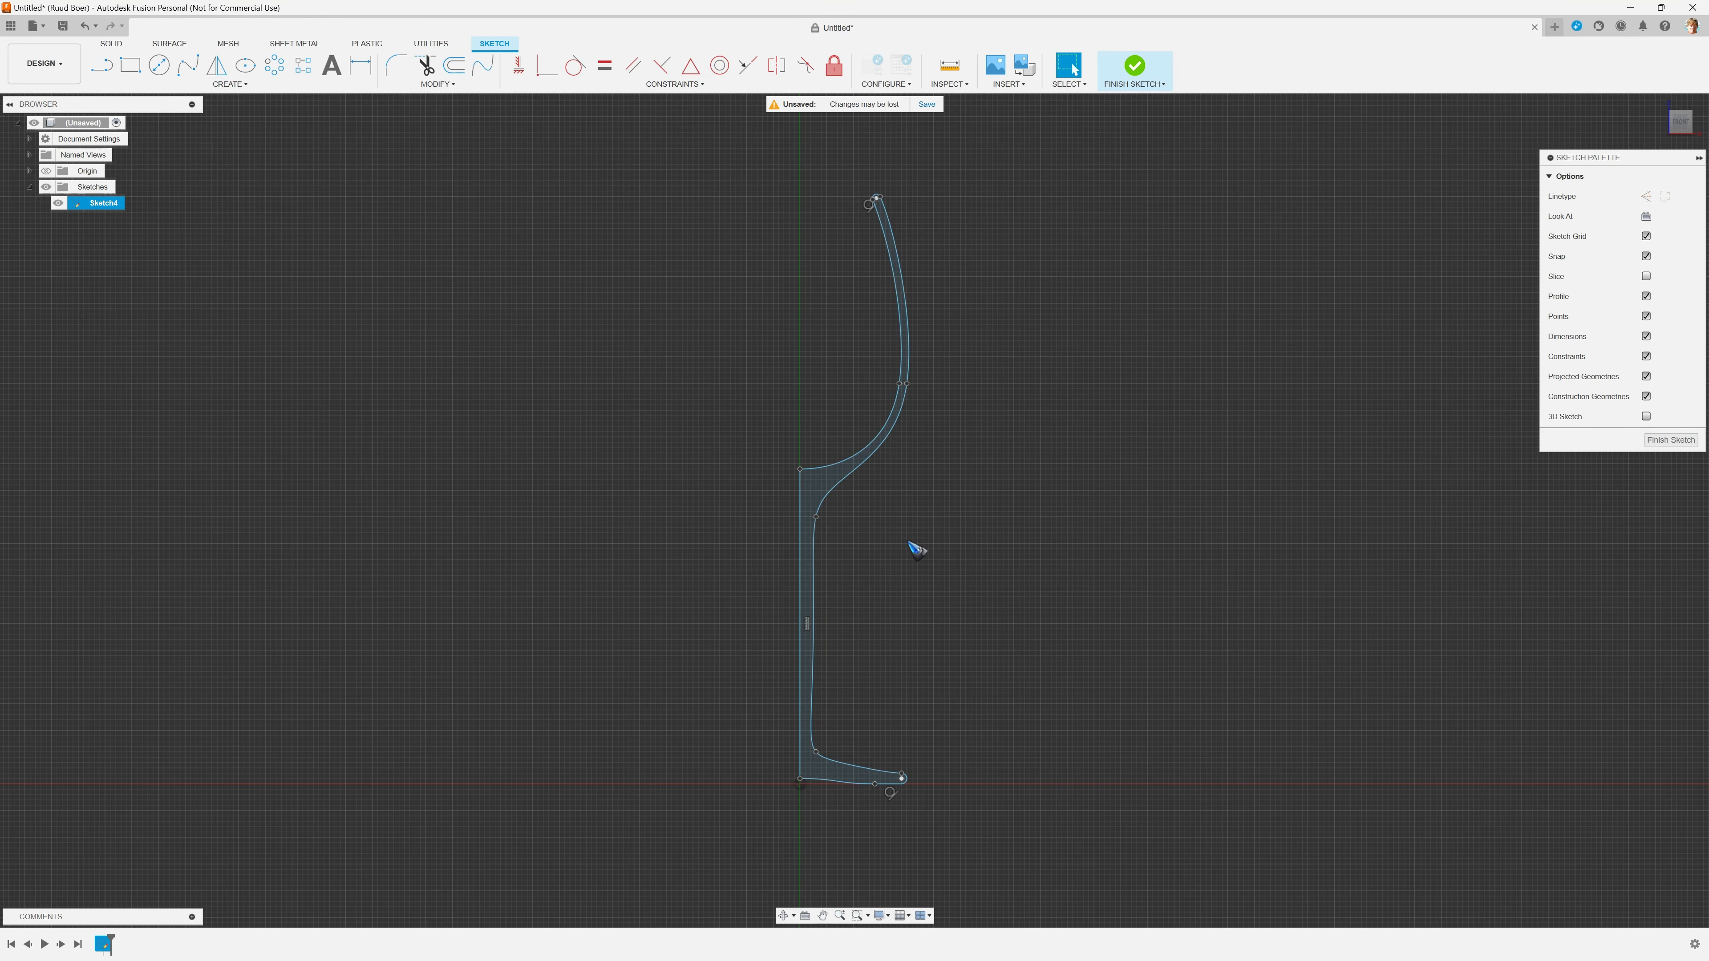